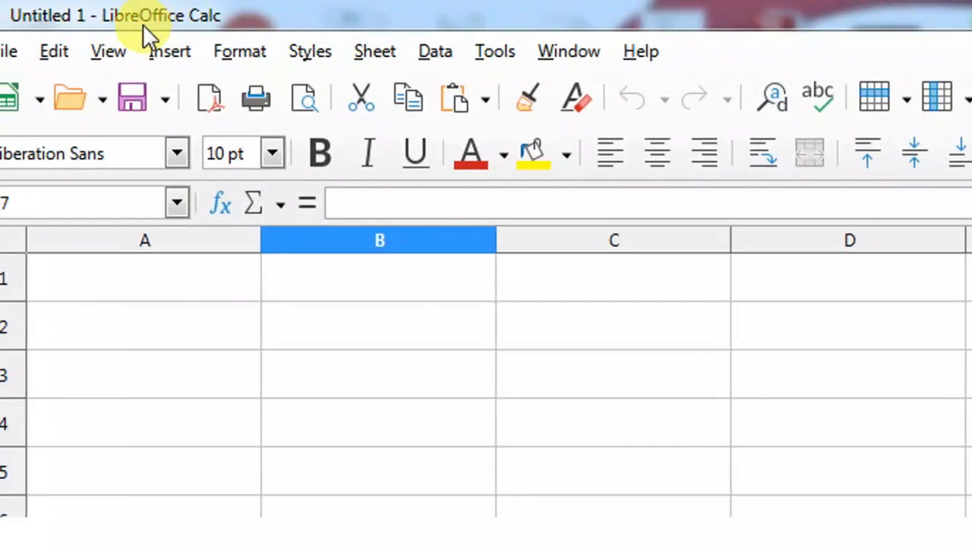
left_click(118, 51)
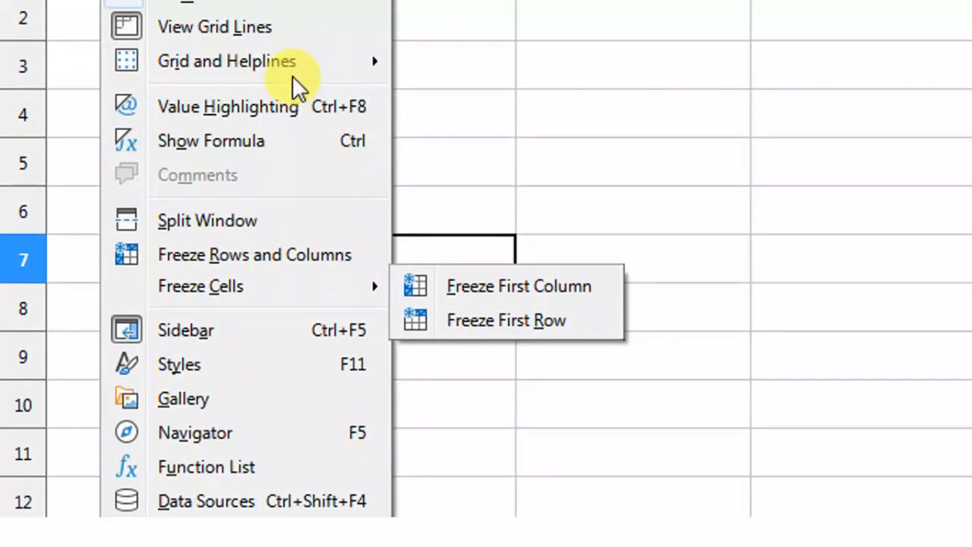
mouse_move(294, 76)
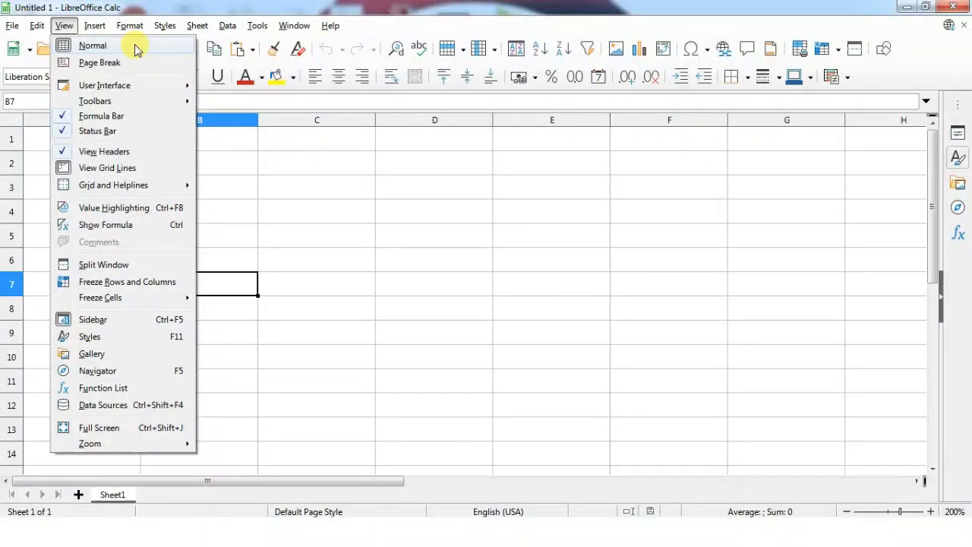
left_click(235, 206)
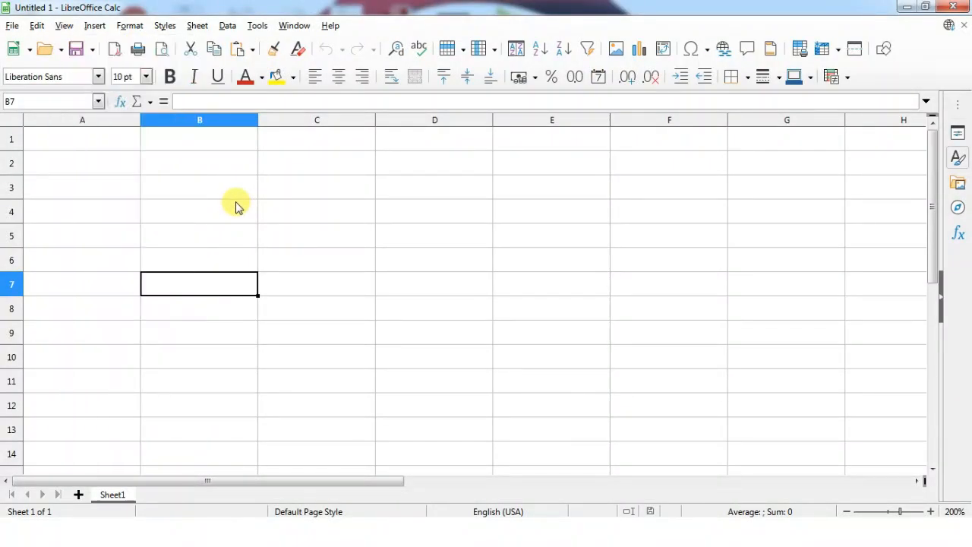
left_click(236, 211)
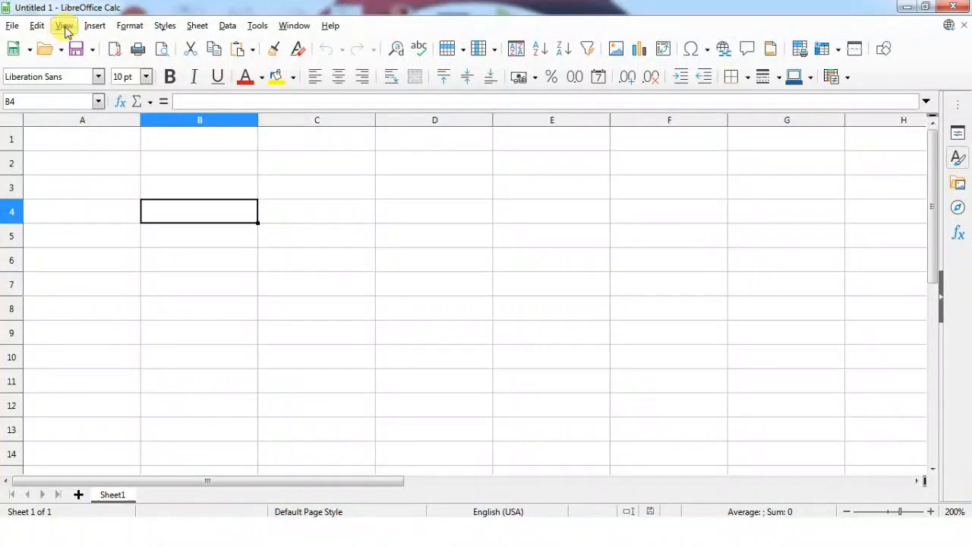
Switch the sheet to Page Break view and back to Normal view
left_click(64, 28)
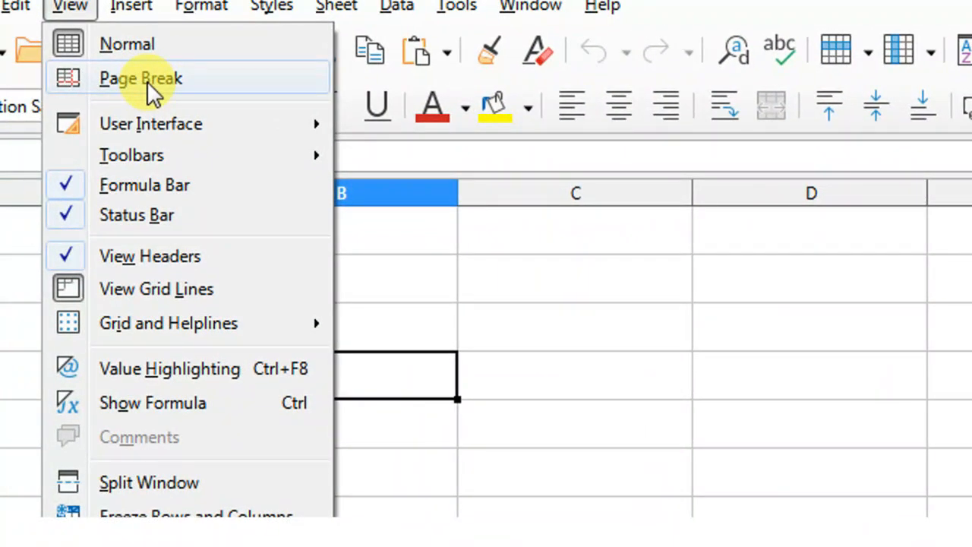
left_click(148, 81)
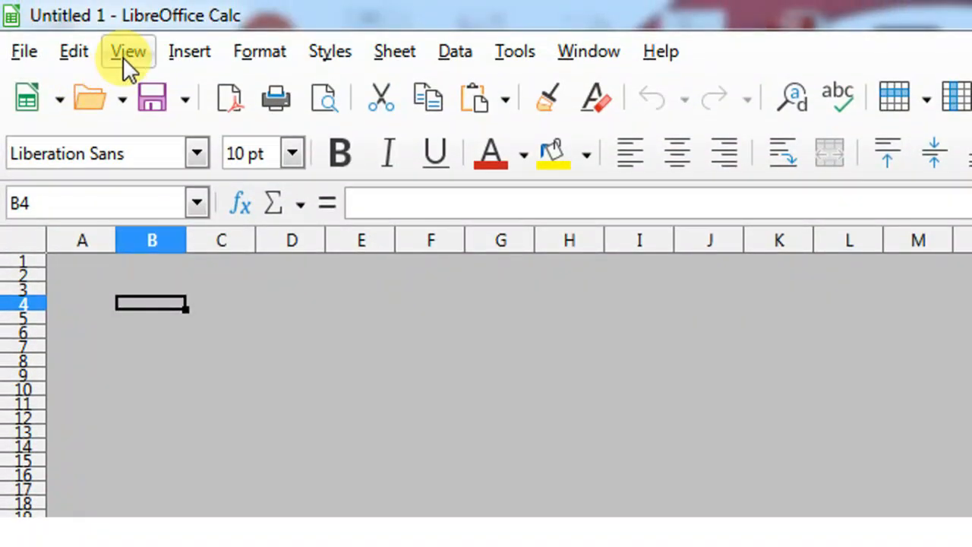
left_click(125, 55)
left_click(137, 83)
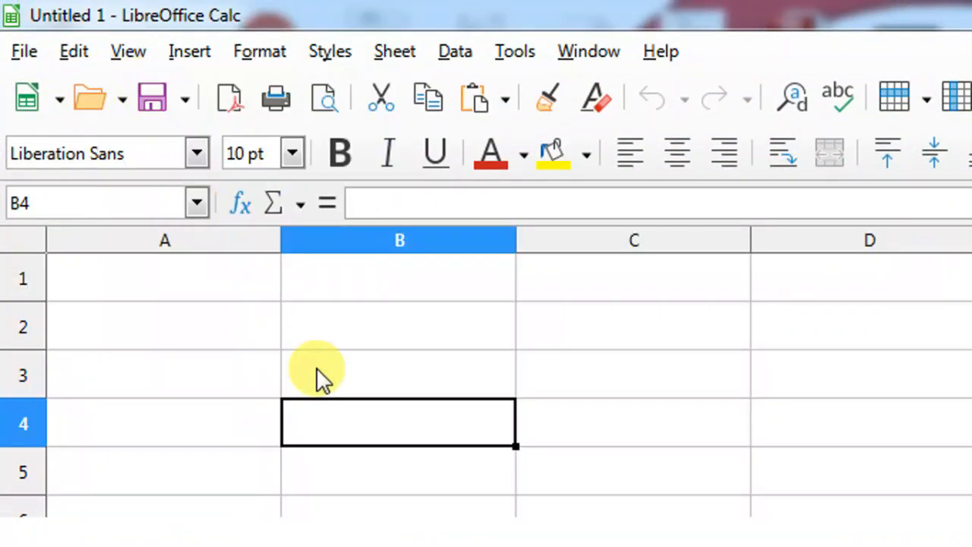
Change the user interface layout to Single Toolbar
left_click(148, 45)
mouse_move(176, 175)
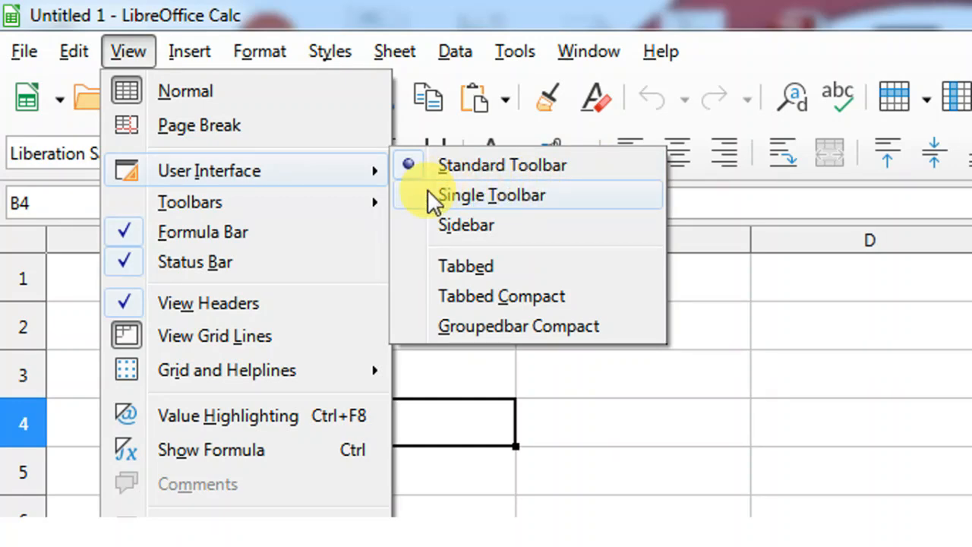
left_click(529, 195)
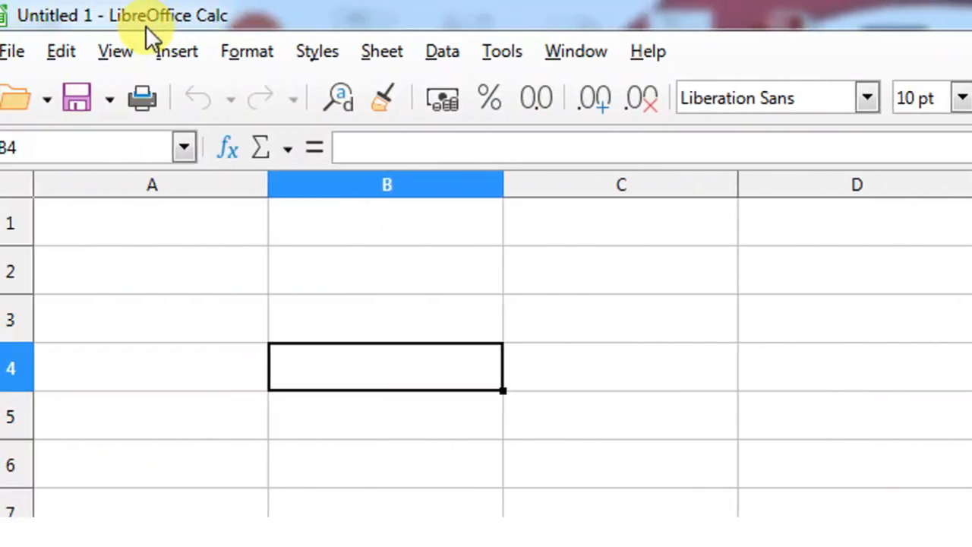
Change the user interface layout to Sidebar and close the Styles deck
left_click(120, 50)
mouse_move(155, 173)
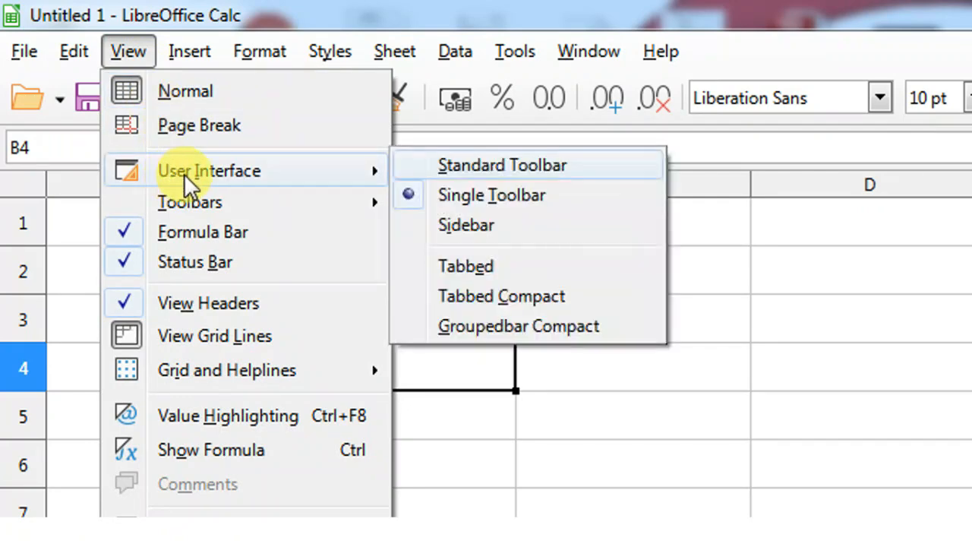
left_click(478, 225)
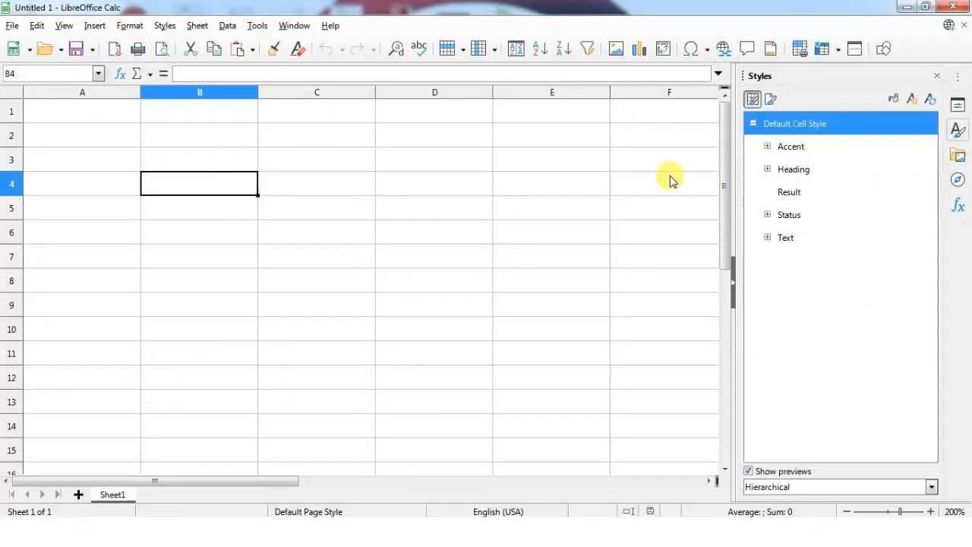
left_click(64, 25)
mouse_move(84, 85)
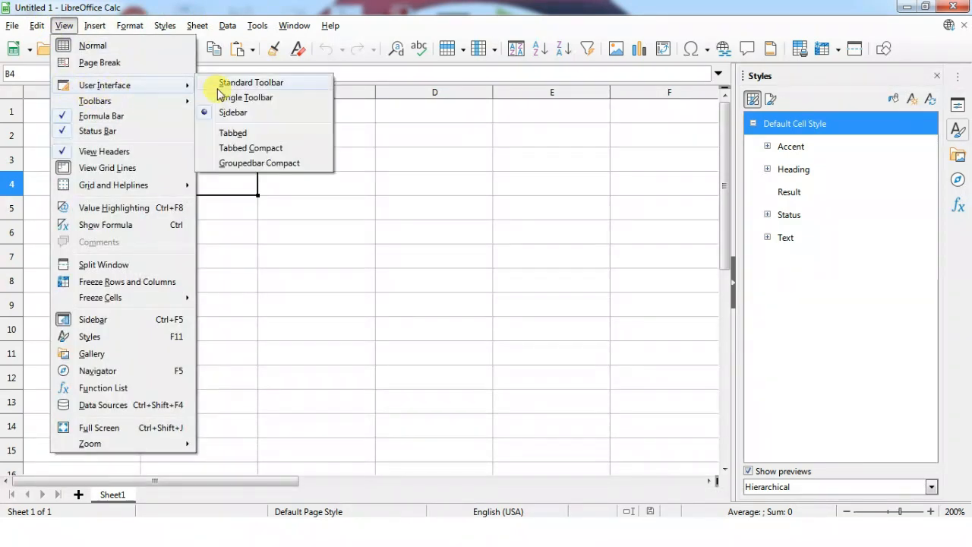
left_click(209, 114)
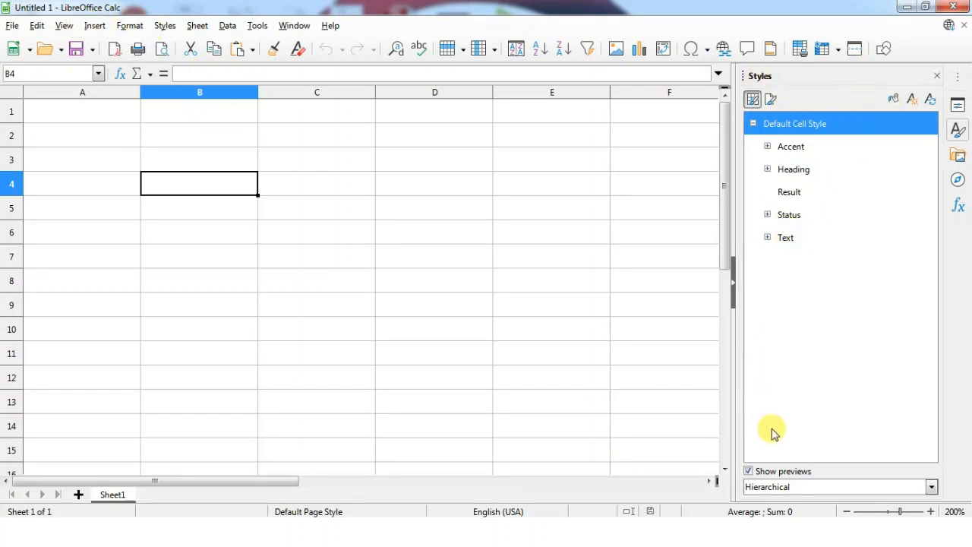
left_click(936, 76)
Change the user interface layout to Tabbed
left_click(64, 25)
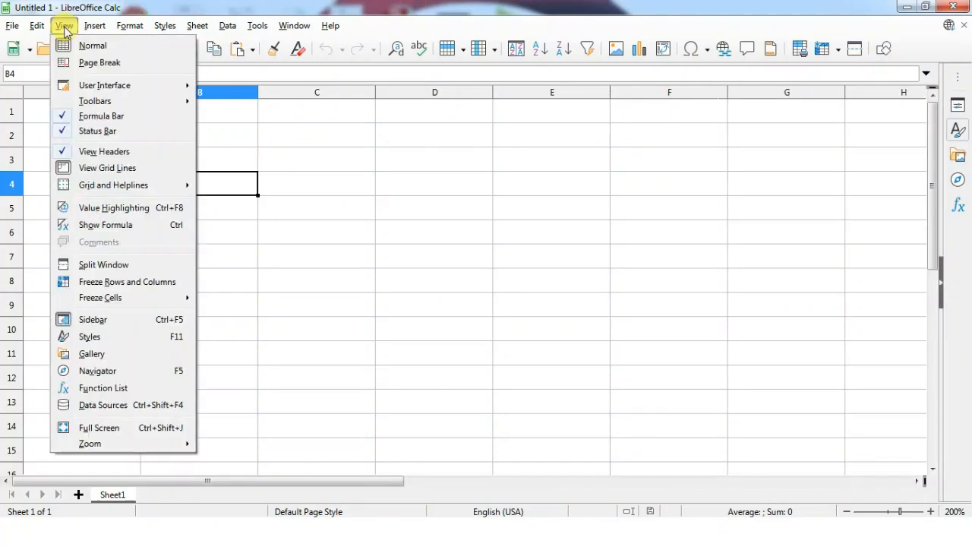
mouse_move(80, 85)
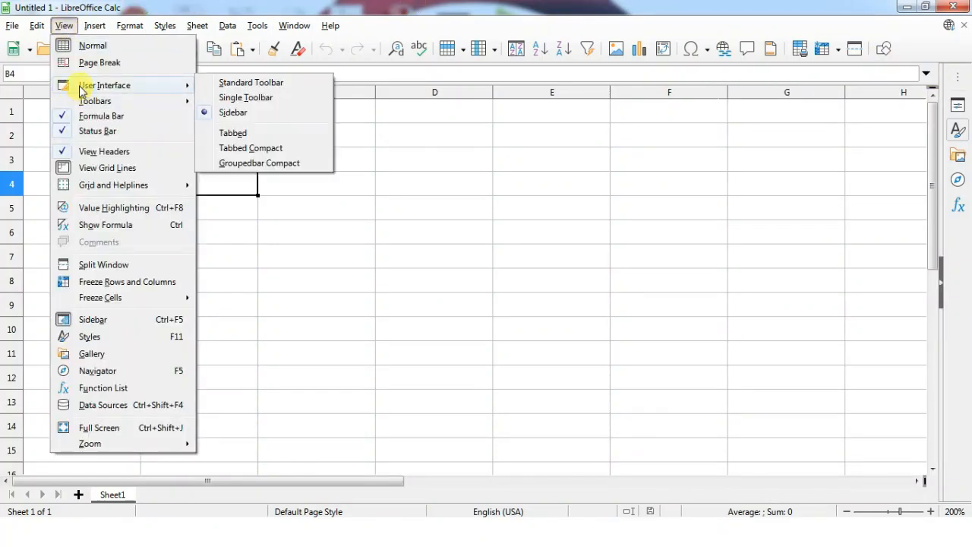
left_click(228, 135)
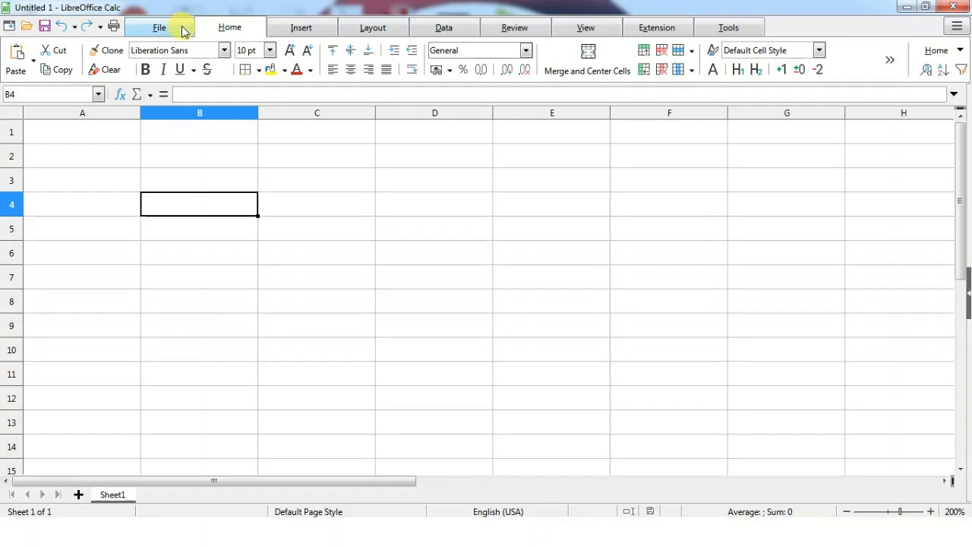
Examine the commands grouped under File, Home, Insert, Layout, Data, Review and View in the tabbed interface
left_click(171, 28)
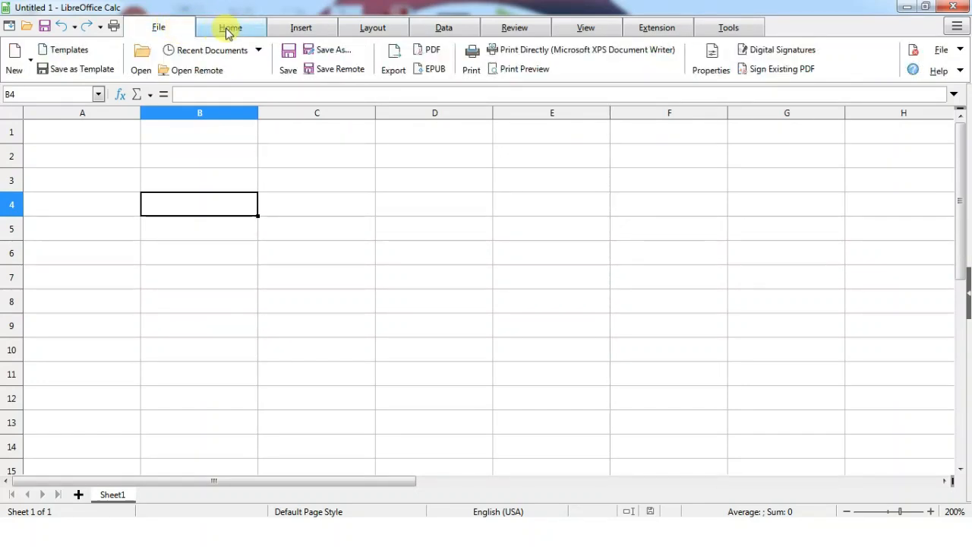
left_click(228, 27)
left_click(330, 28)
left_click(375, 29)
left_click(445, 28)
left_click(514, 28)
left_click(577, 31)
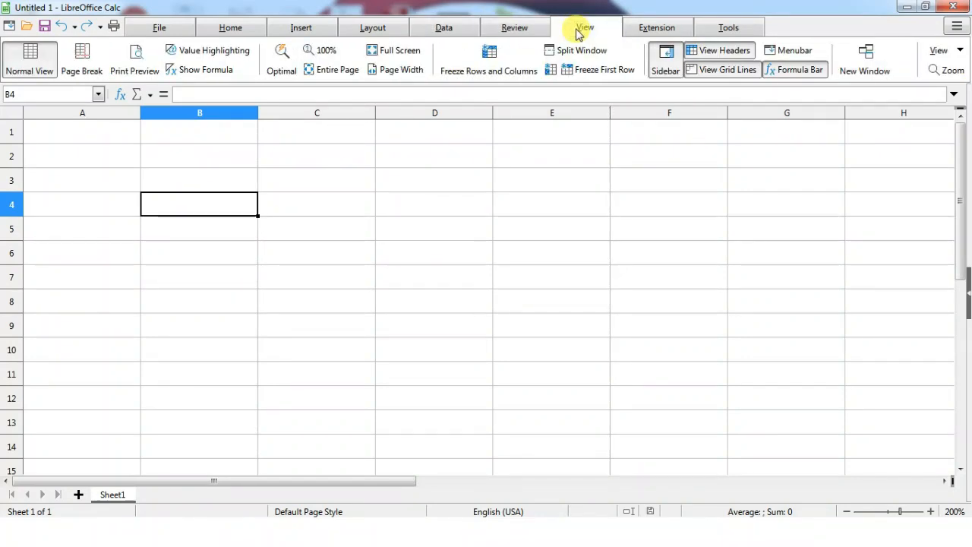
Show the menubar and restore the Standard Toolbar user interface layout
left_click(774, 51)
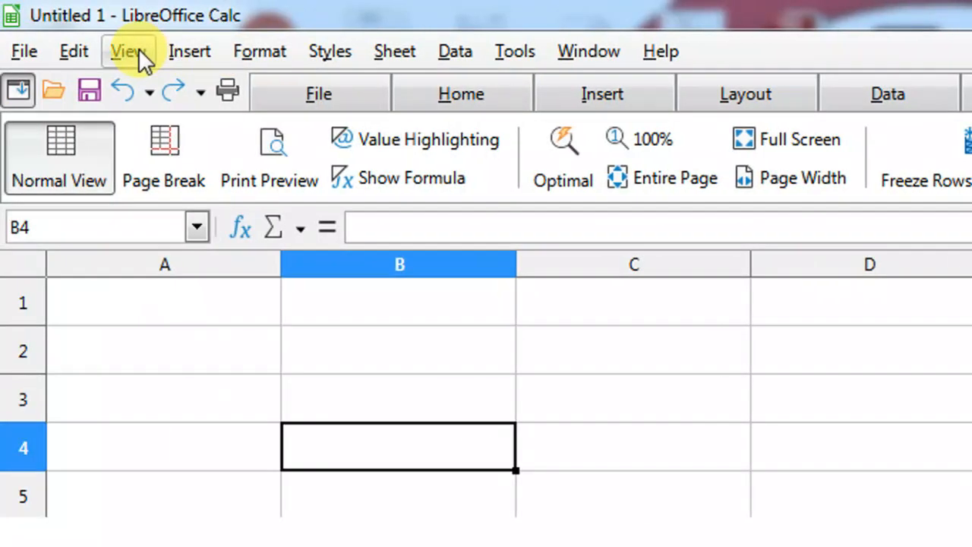
left_click(141, 48)
mouse_move(153, 203)
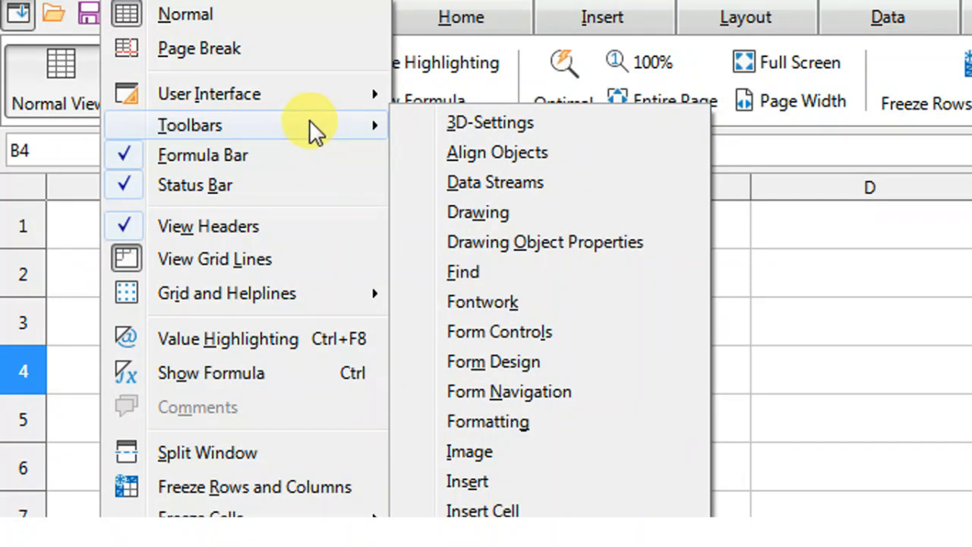
mouse_move(256, 93)
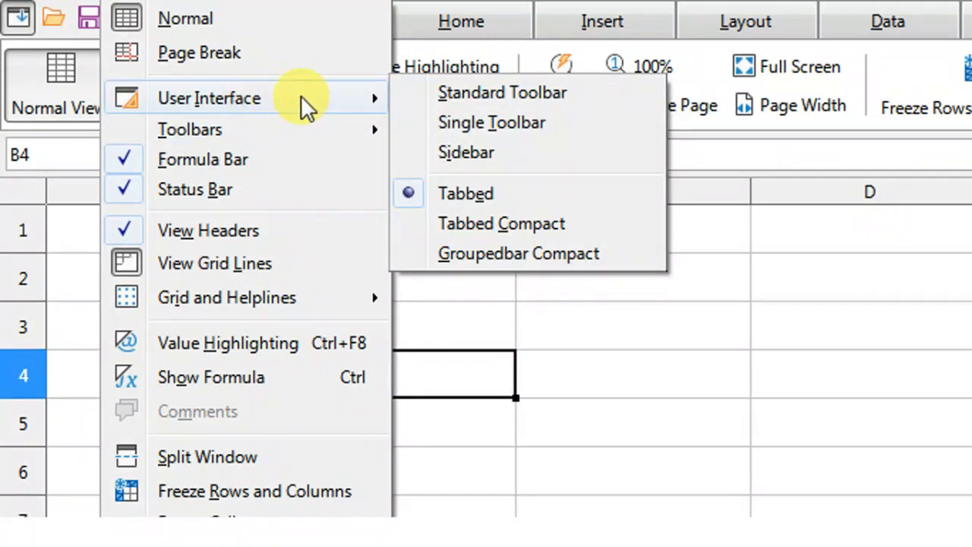
left_click(428, 88)
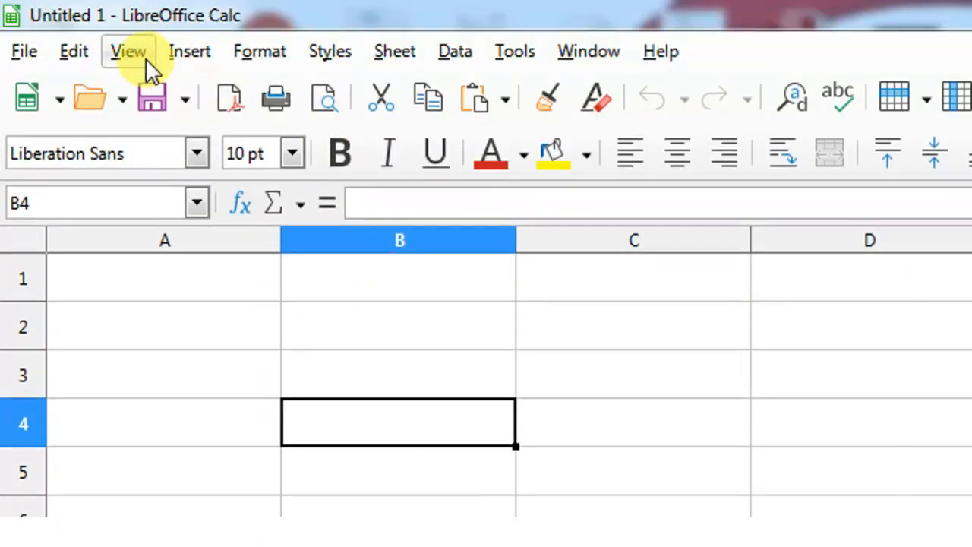
Hide the formula bar and show it again
left_click(131, 55)
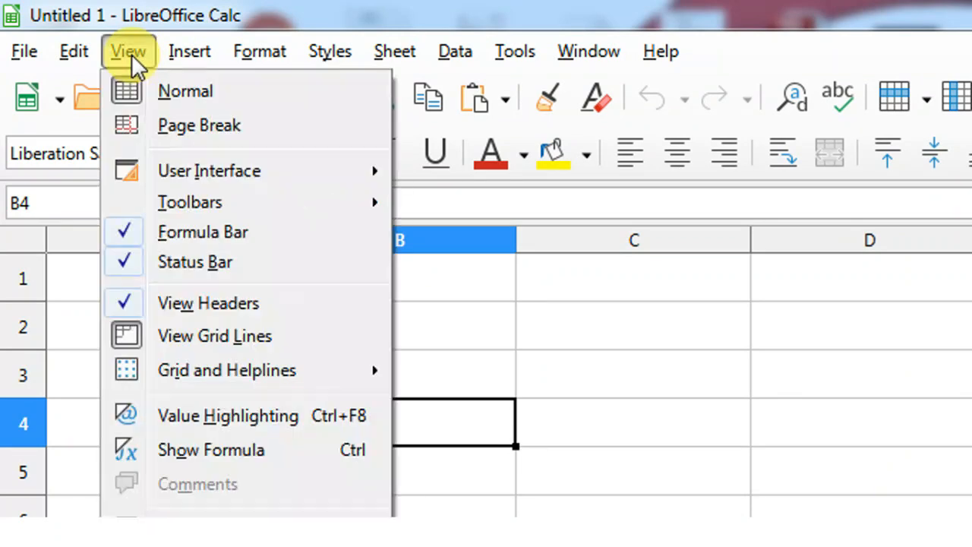
left_click(126, 240)
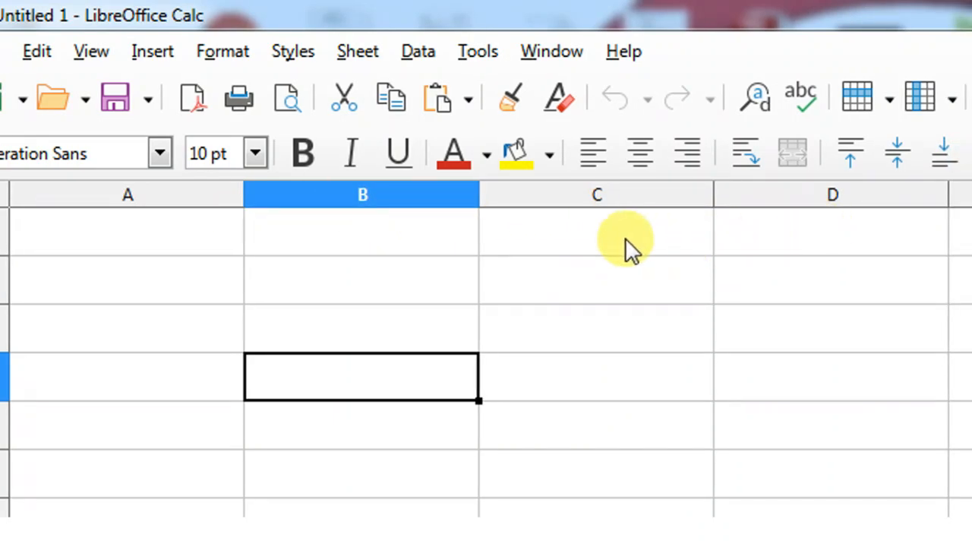
left_click(92, 53)
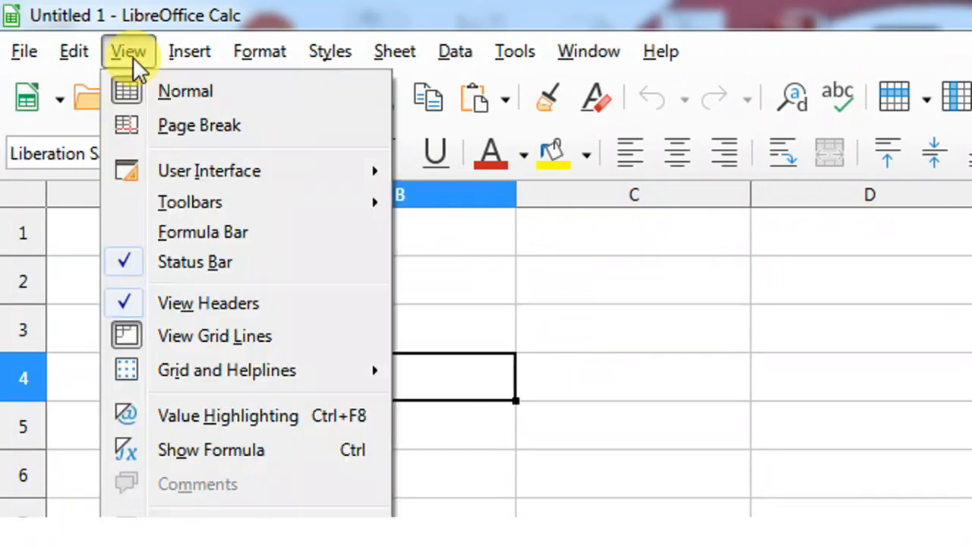
left_click(137, 235)
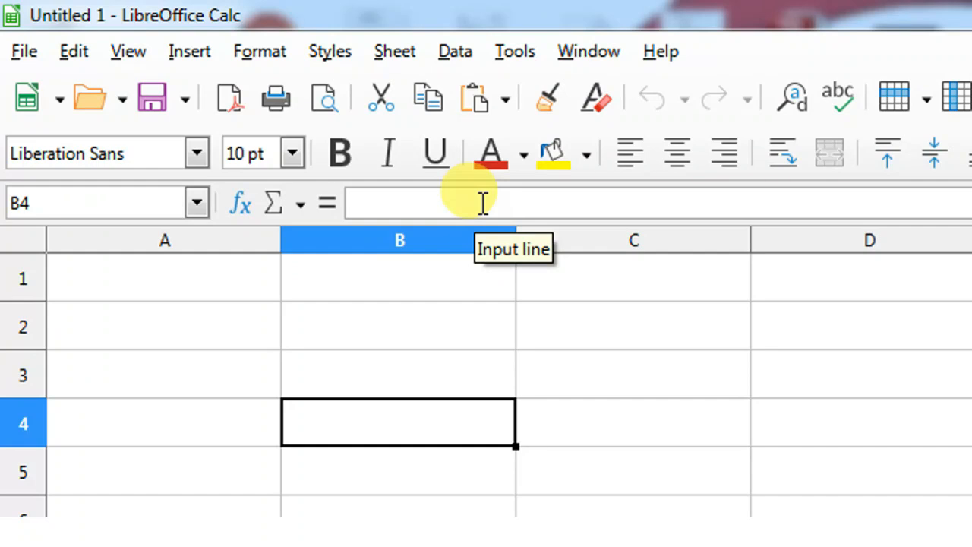
Enter a person's first name in cell B2 and reselect that cell to view its content in the input line
left_click(436, 329)
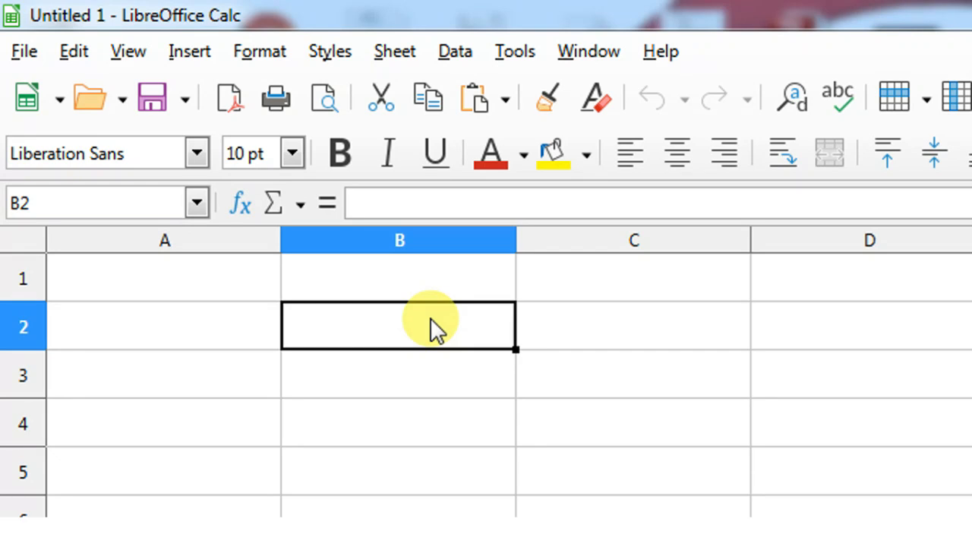
type("a")
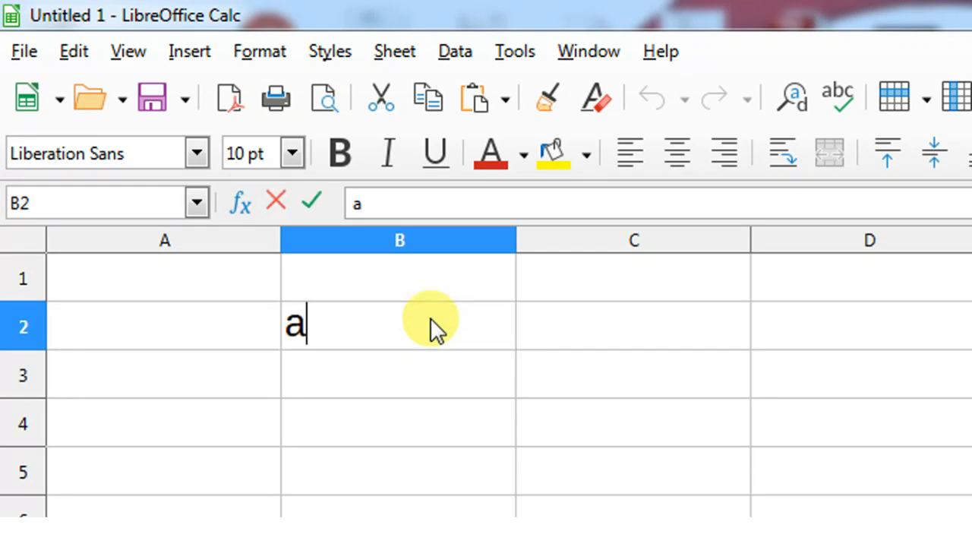
type("bhay")
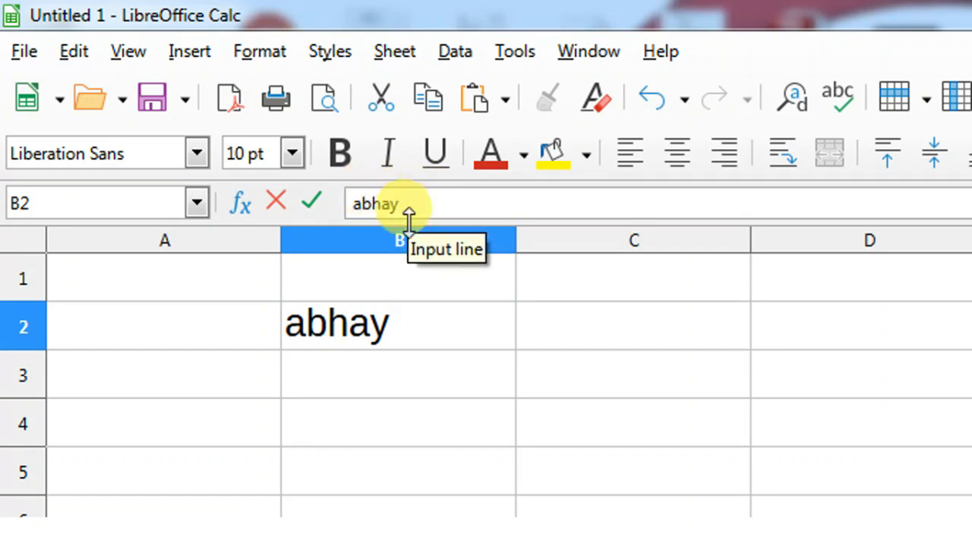
left_click(388, 378)
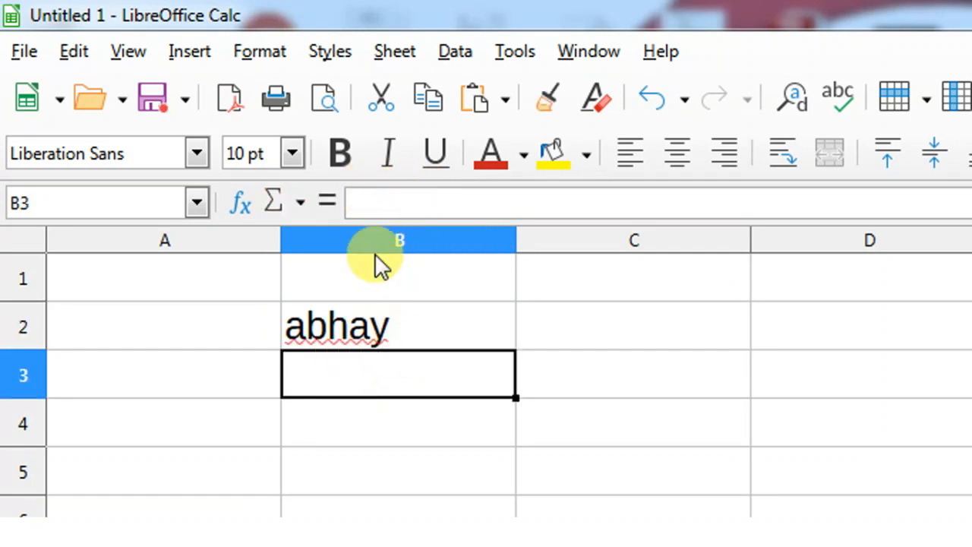
left_click(412, 327)
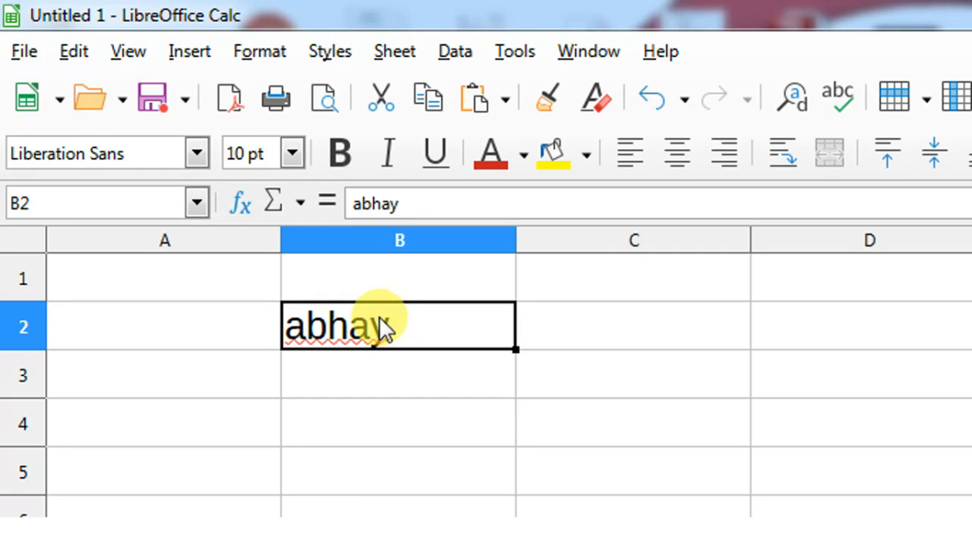
Hide the status bar and show it again
left_click(129, 53)
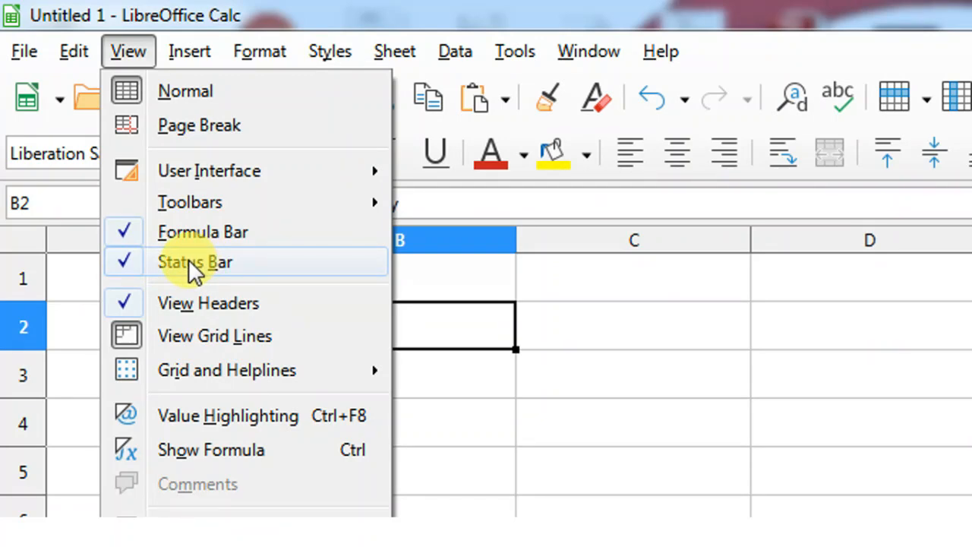
left_click(125, 266)
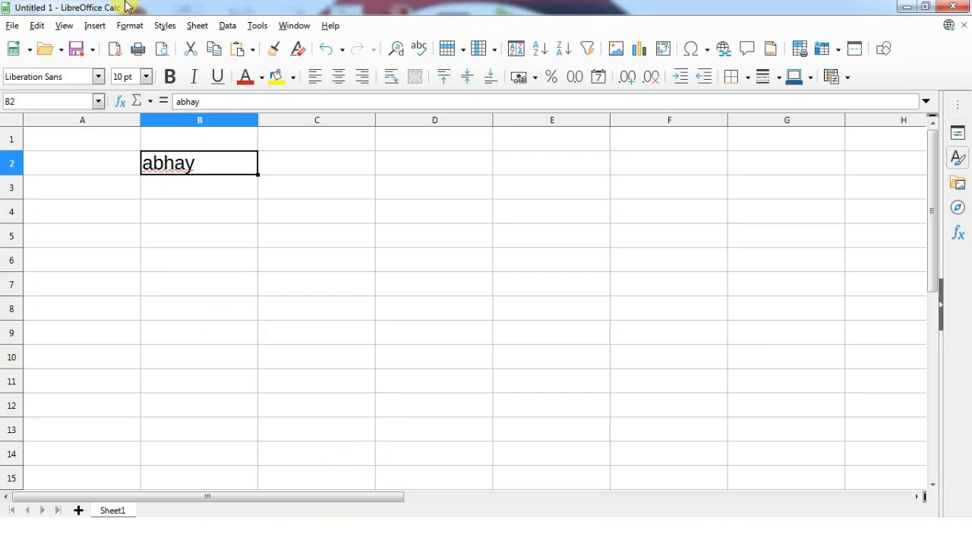
left_click(62, 28)
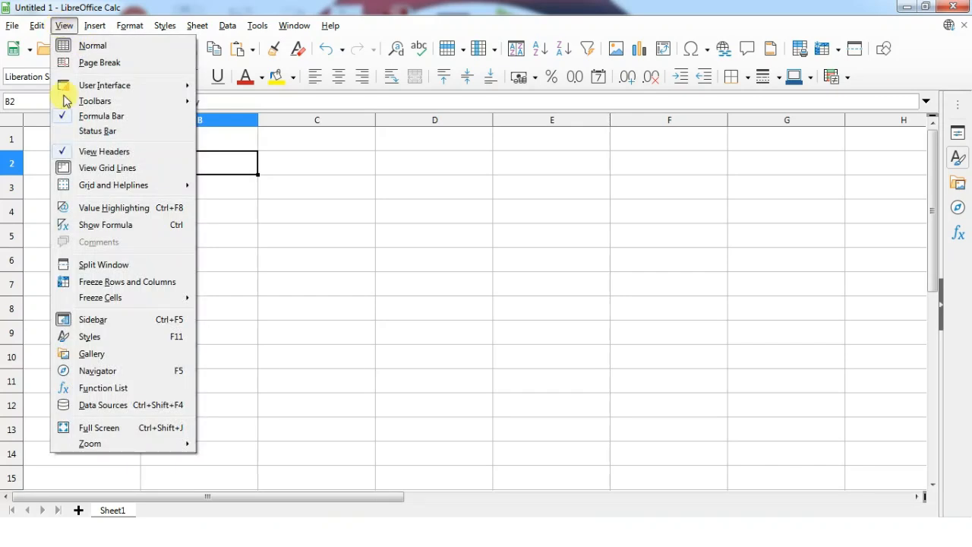
left_click(68, 132)
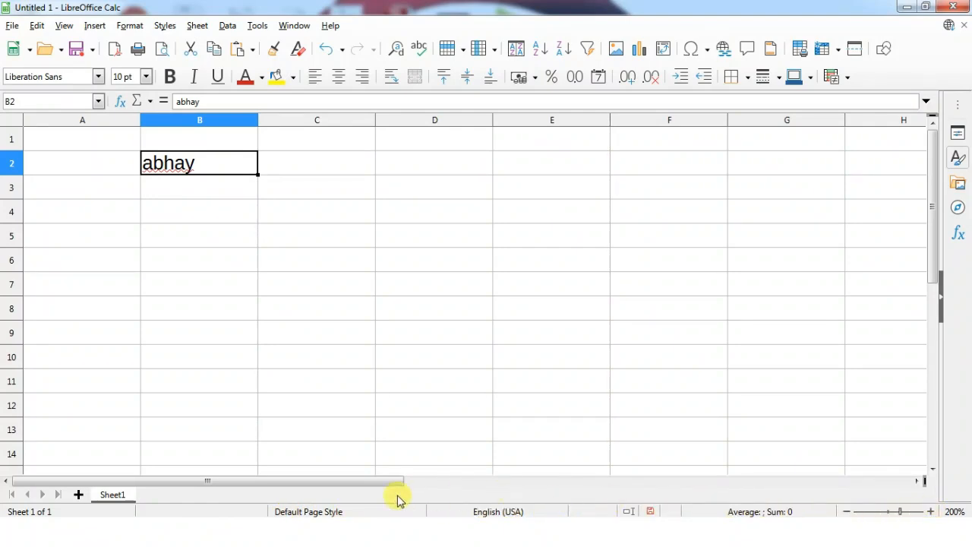
Toggle the status bar off and back on once more
left_click(61, 29)
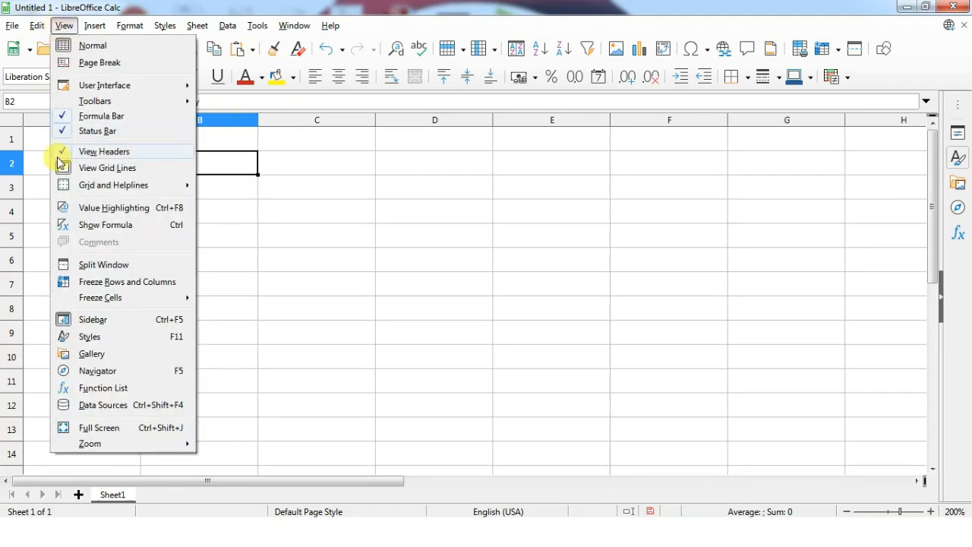
left_click(69, 134)
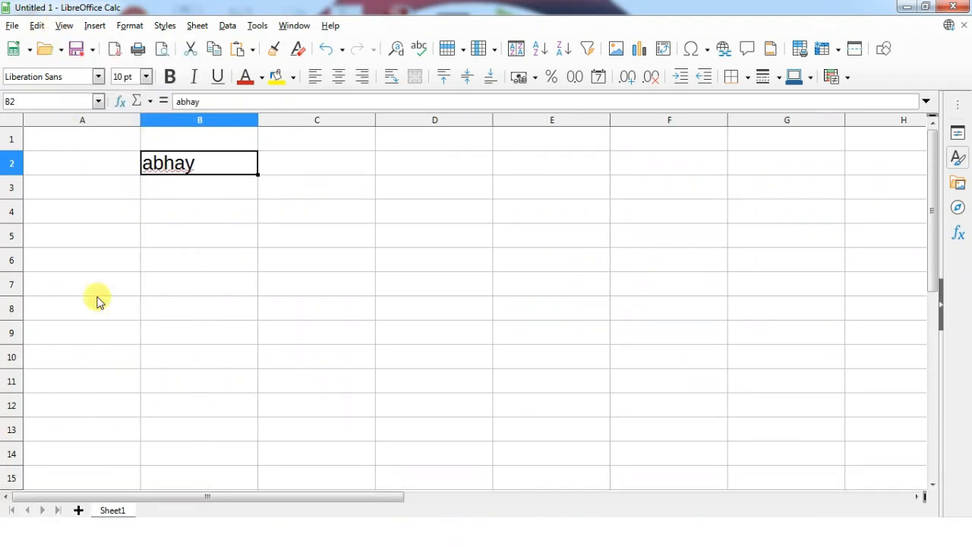
left_click(67, 26)
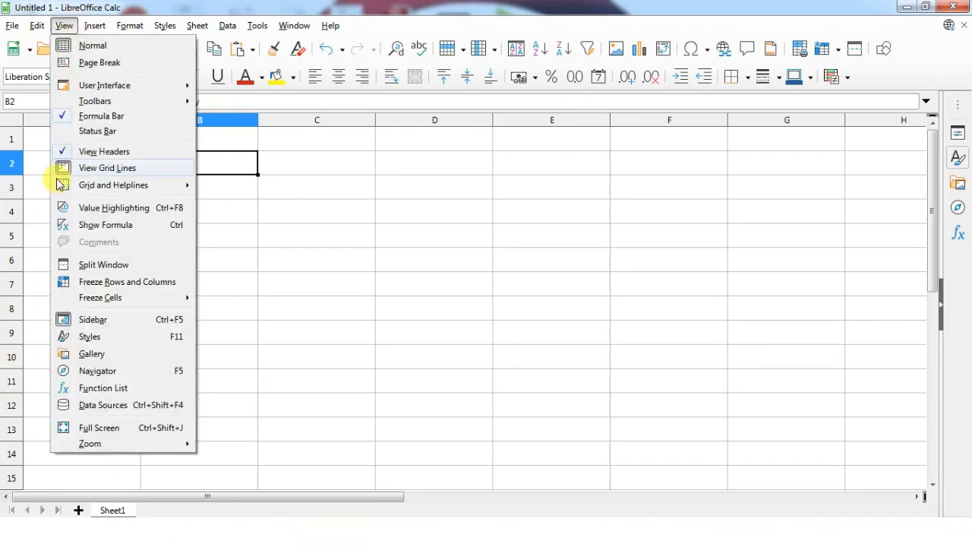
left_click(76, 134)
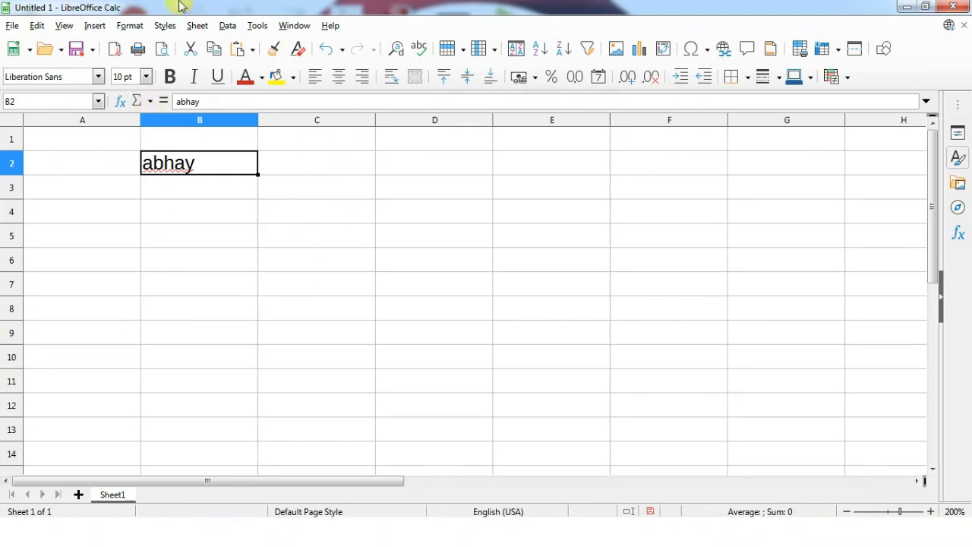
Hide the sheet's grid lines, select several cells in columns B and C to check the plain sheet, and show the grid lines again
left_click(65, 27)
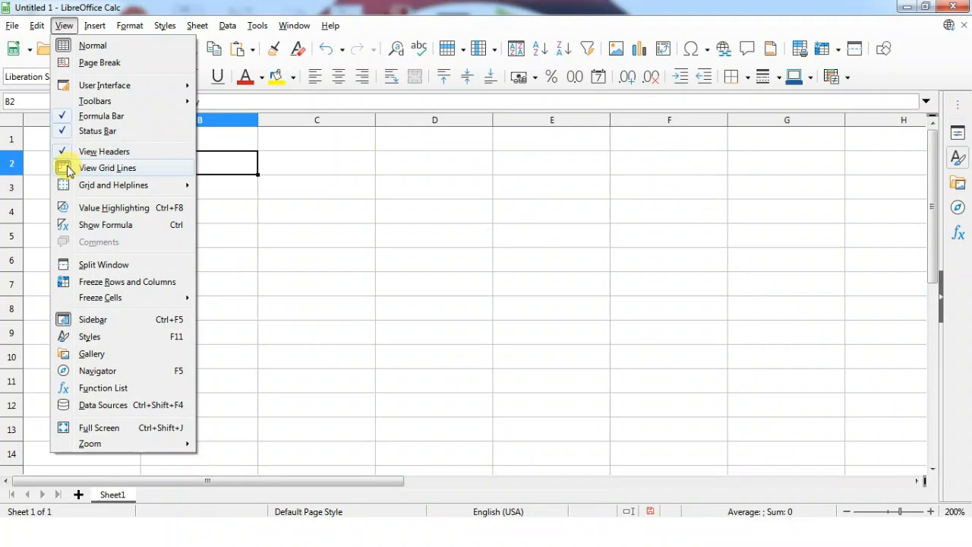
left_click(69, 168)
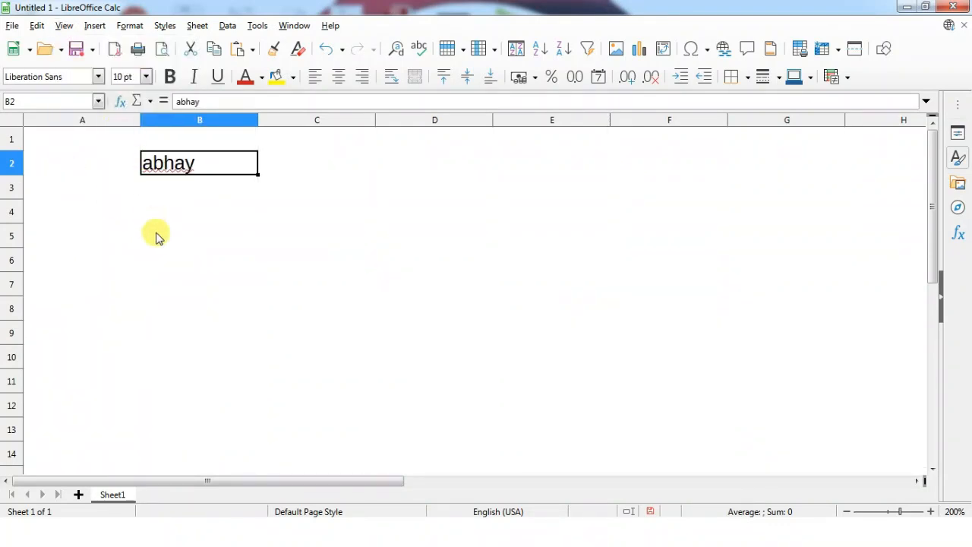
left_click(165, 230)
left_click(180, 291)
left_click(187, 342)
left_click(284, 356)
left_click(353, 285)
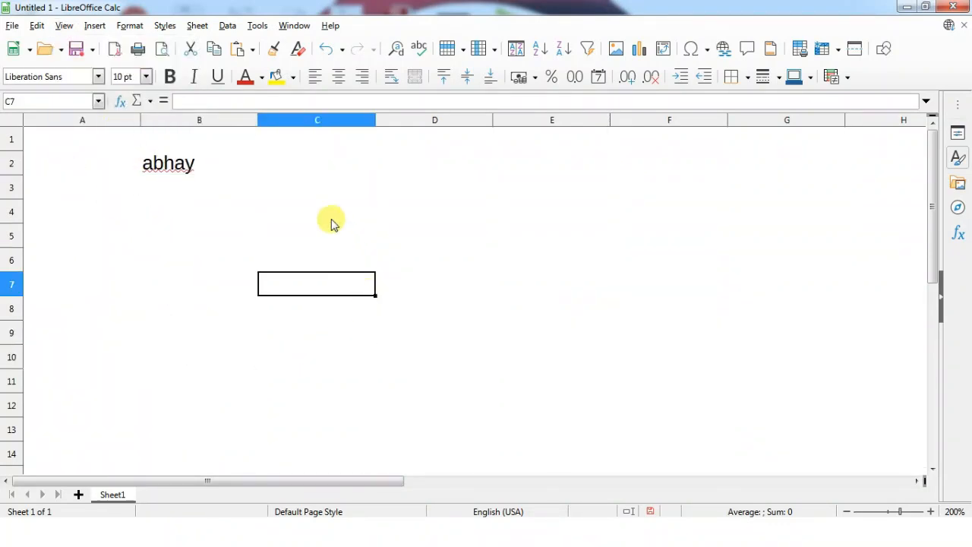
left_click(336, 222)
left_click(64, 26)
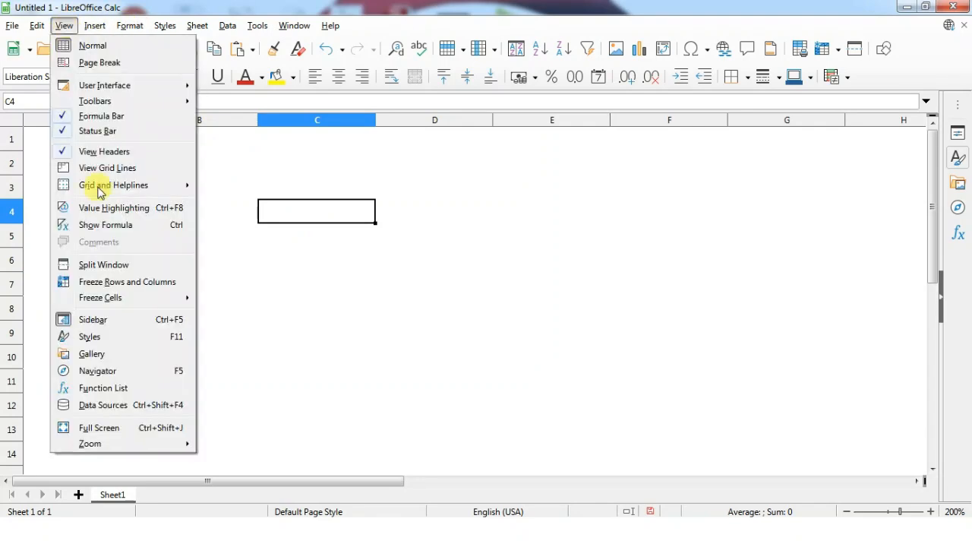
left_click(85, 168)
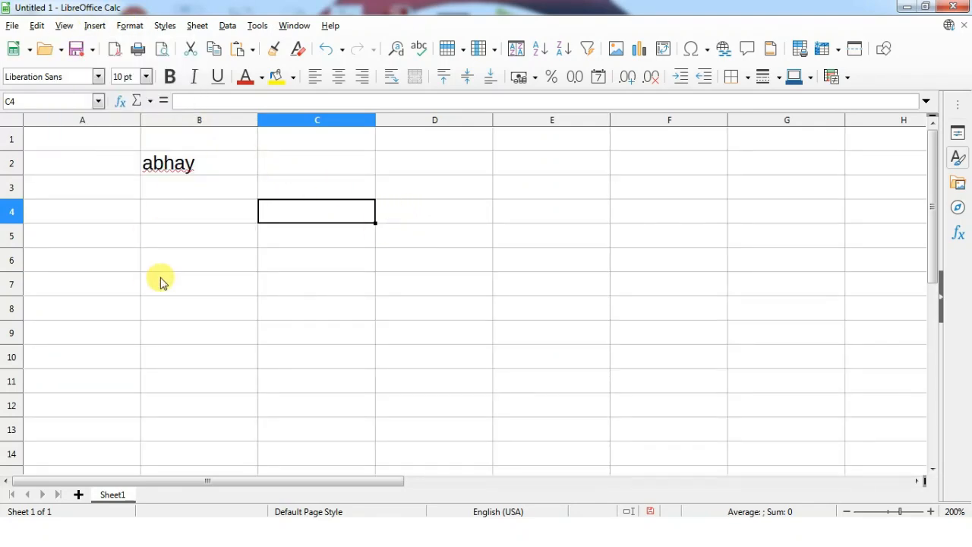
Enter a person's first name followed by "excel computer" in cell C4 and the number 123 in C5
left_click(72, 31)
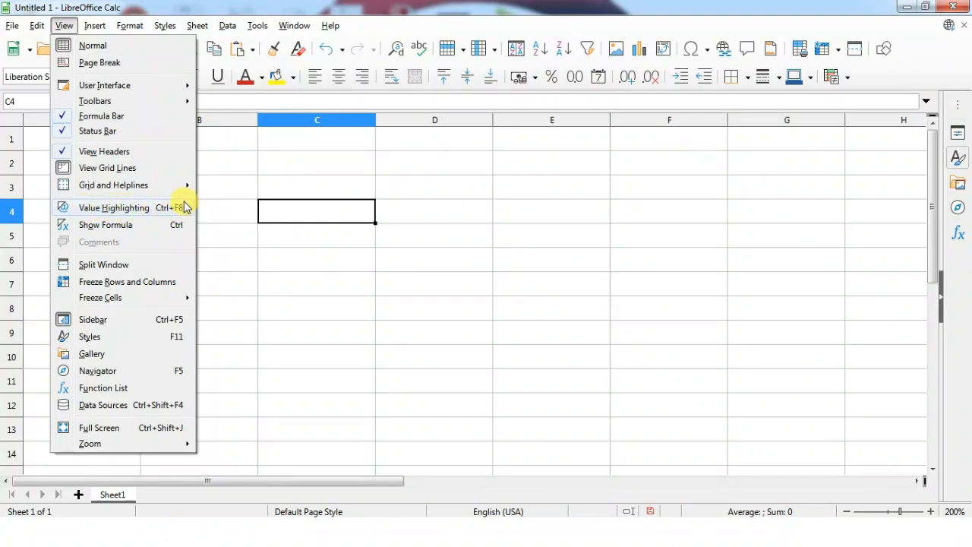
left_click(283, 214)
left_click(225, 218)
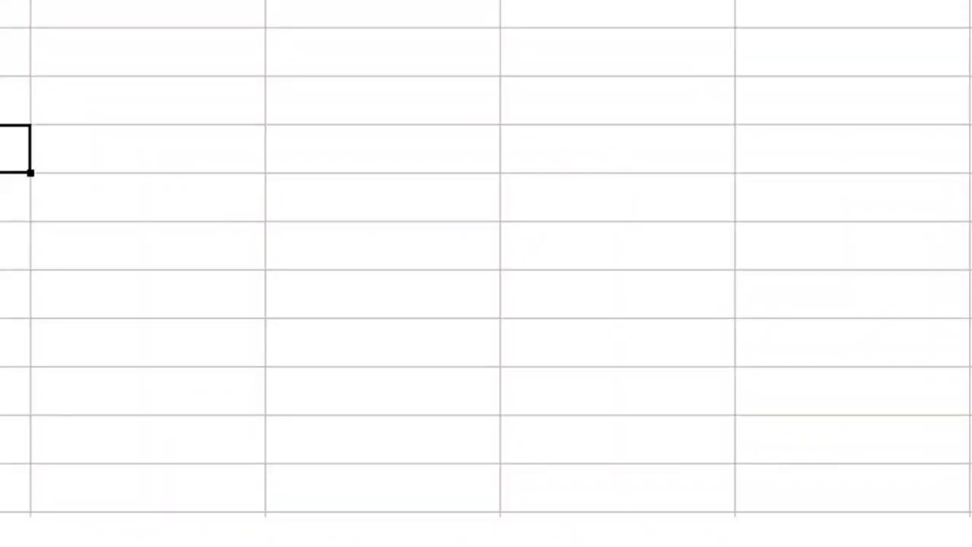
left_click(144, 149)
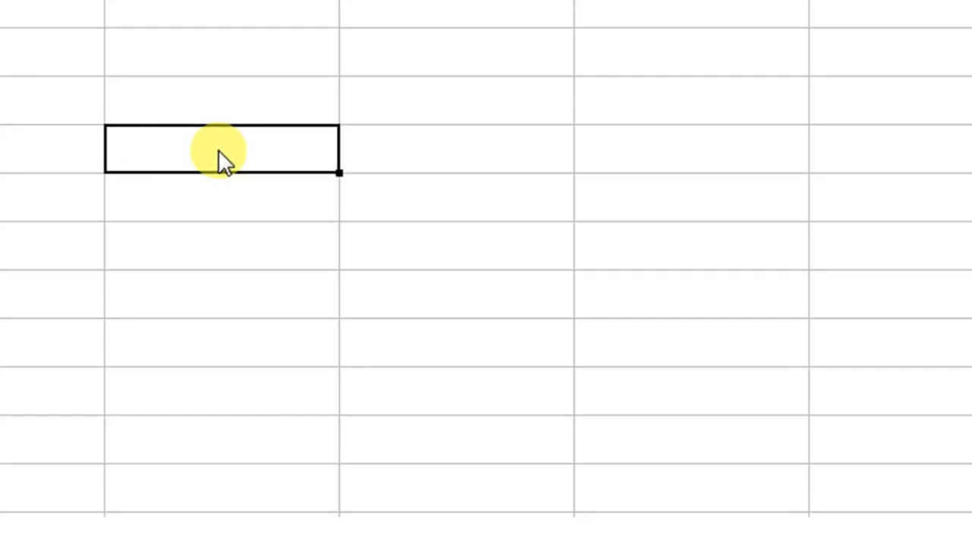
type("abhay ")
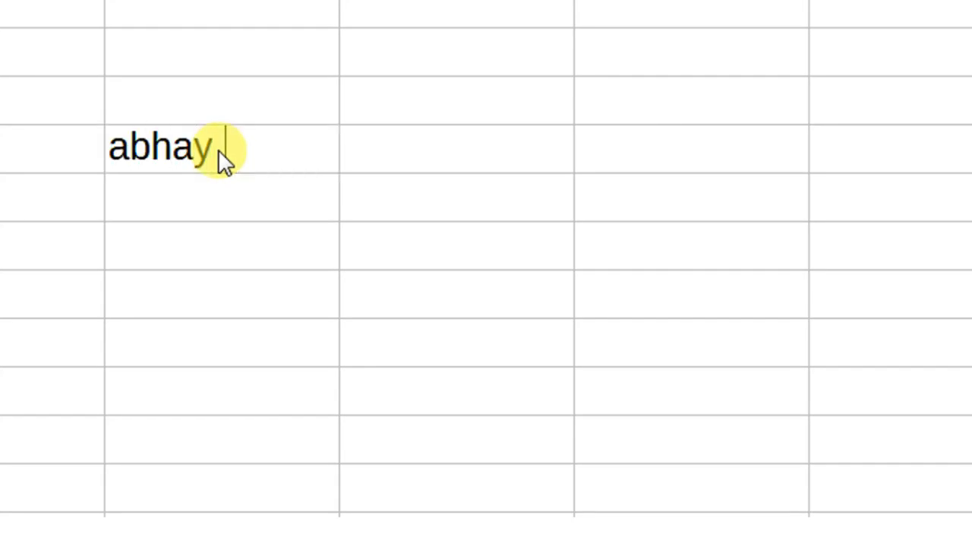
type("excel c")
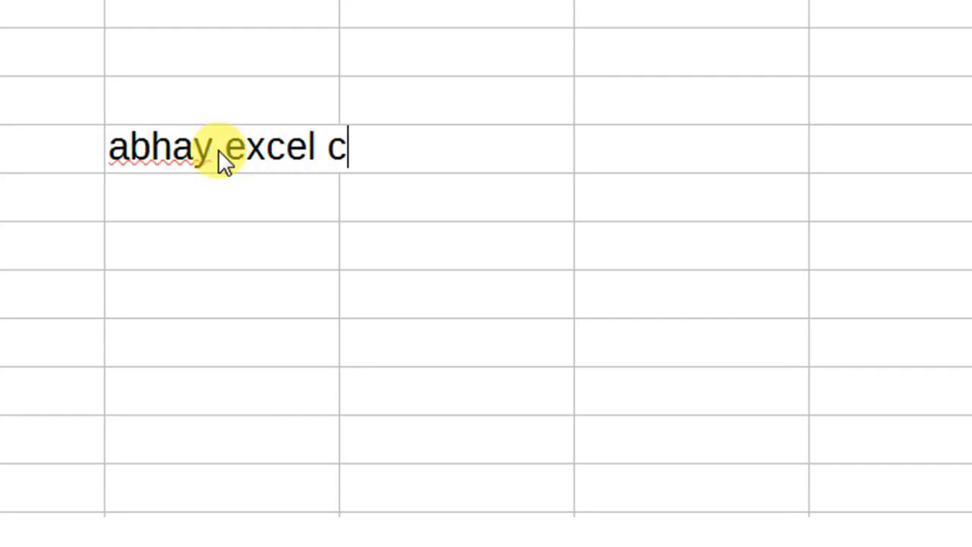
type("omputer")
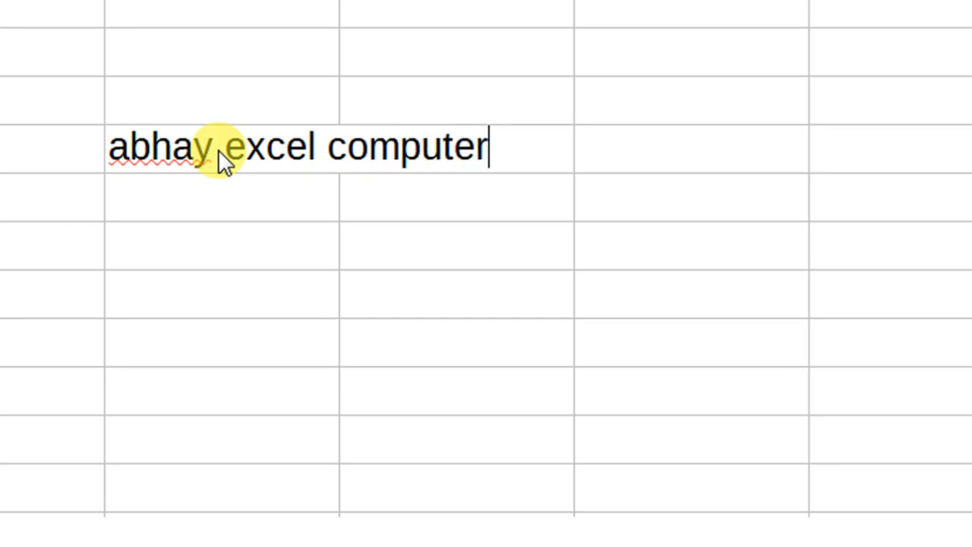
key("Return")
type("123")
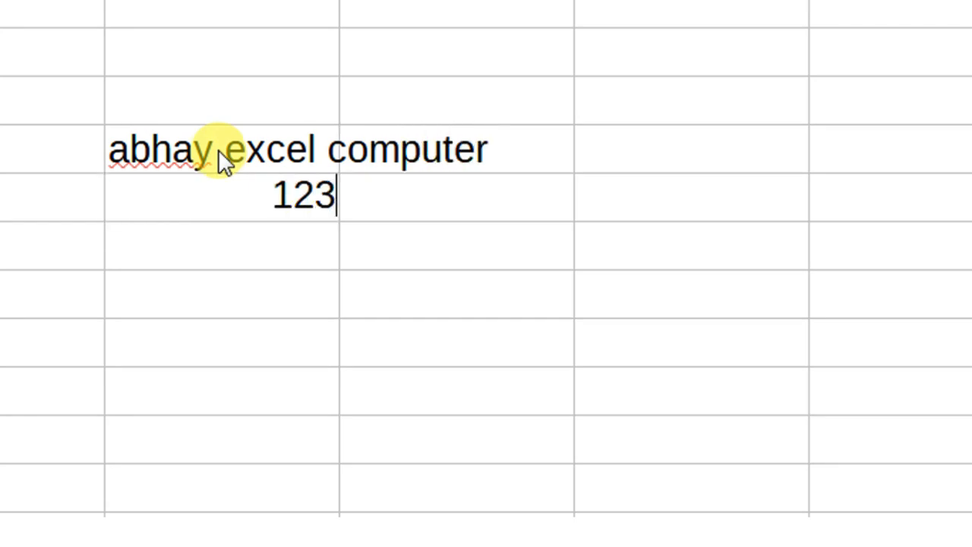
key("Return")
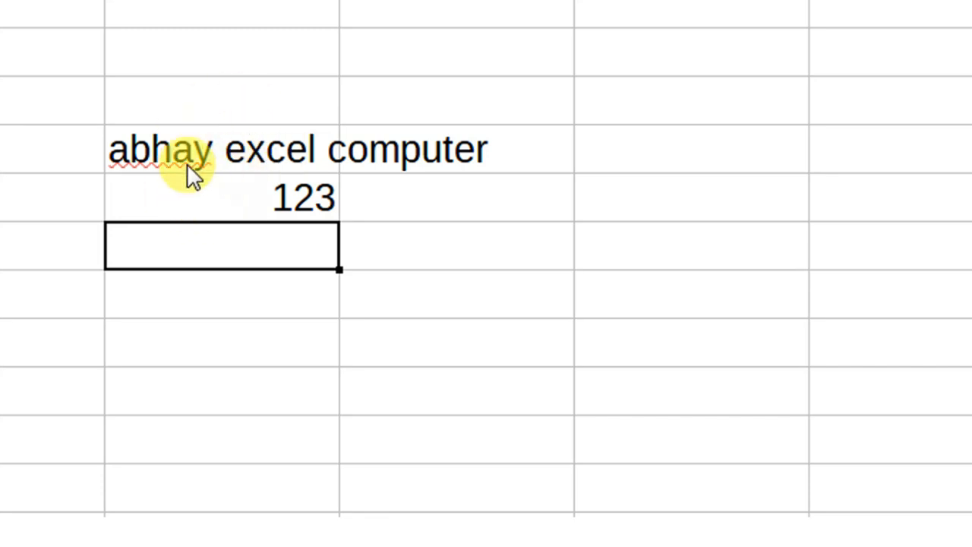
Select cell C5 and turn on value highlighting for the sheet
left_click(228, 191)
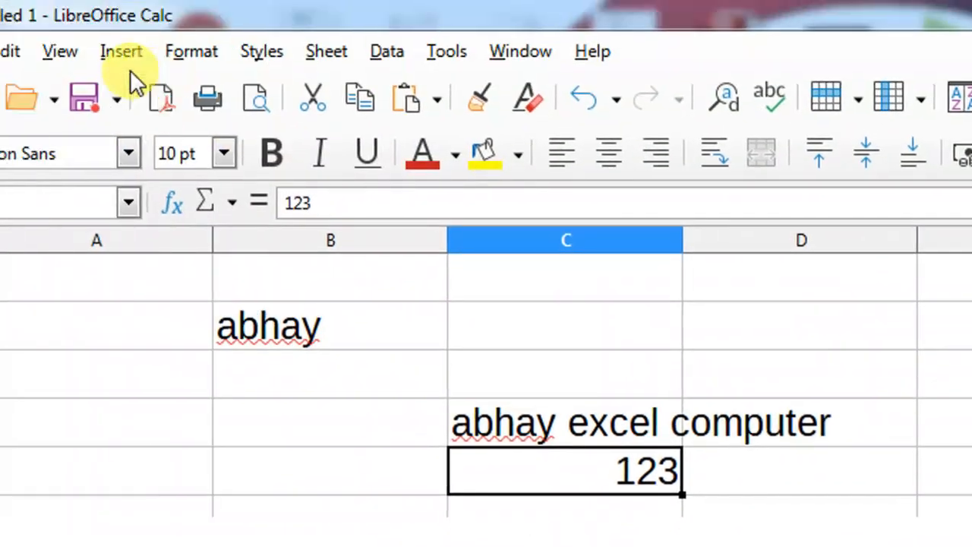
left_click(73, 53)
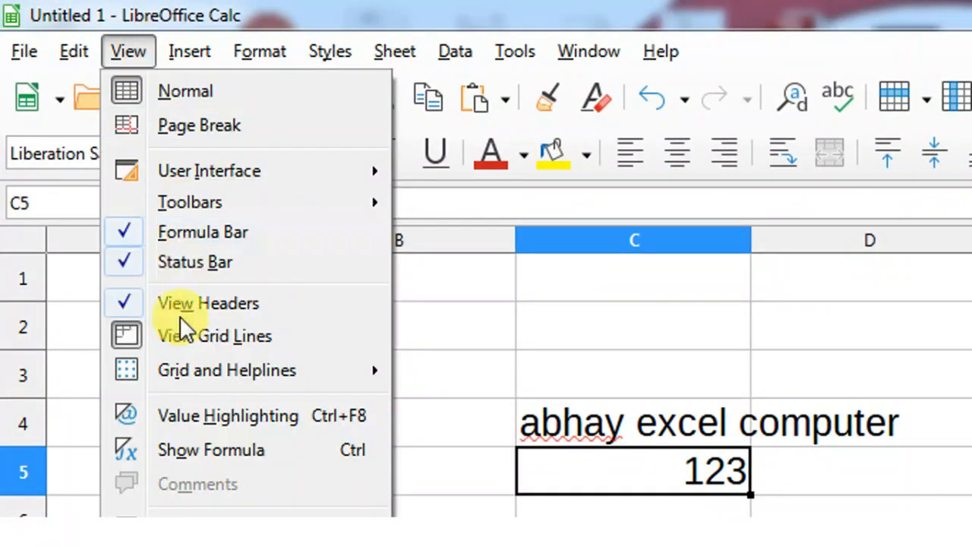
left_click(202, 414)
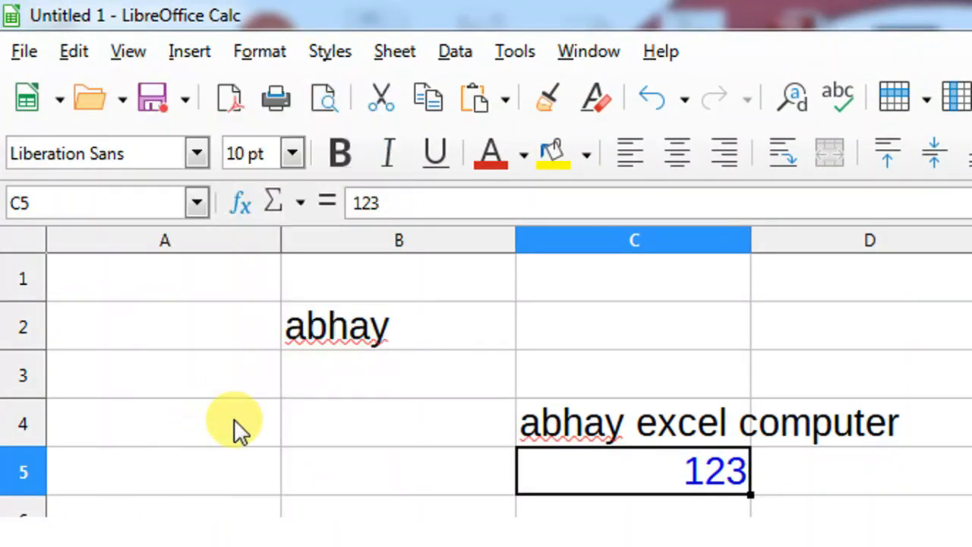
Enter the number 8181 in cell C6
left_click(718, 536)
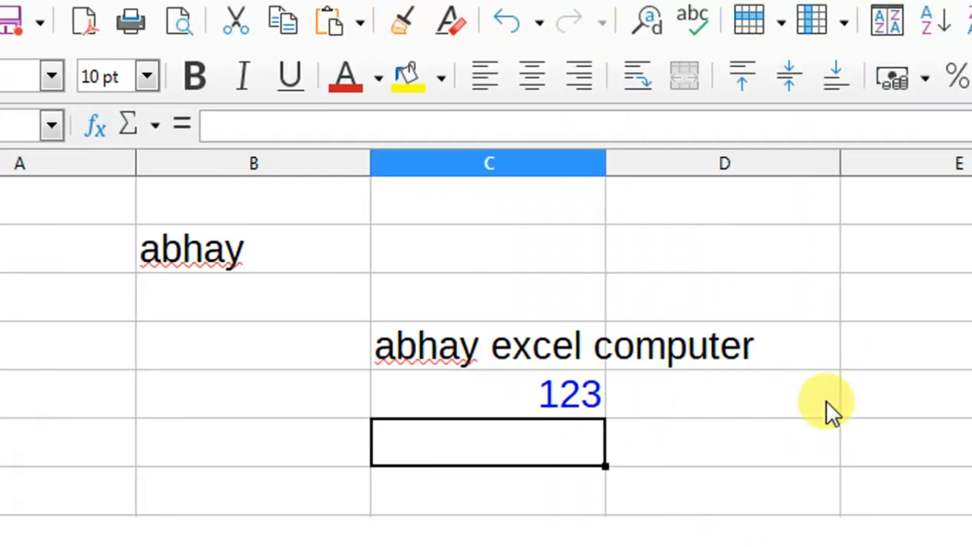
type("8181")
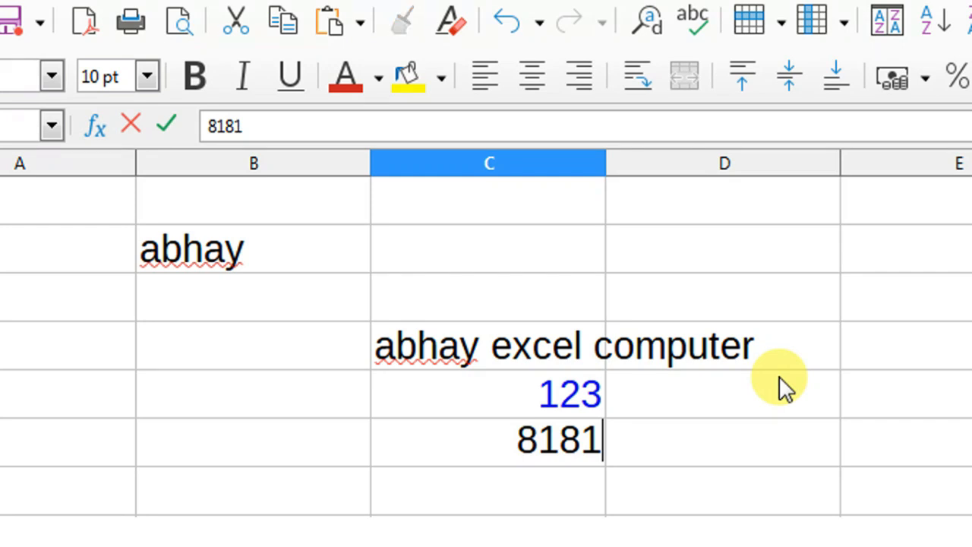
key("Return")
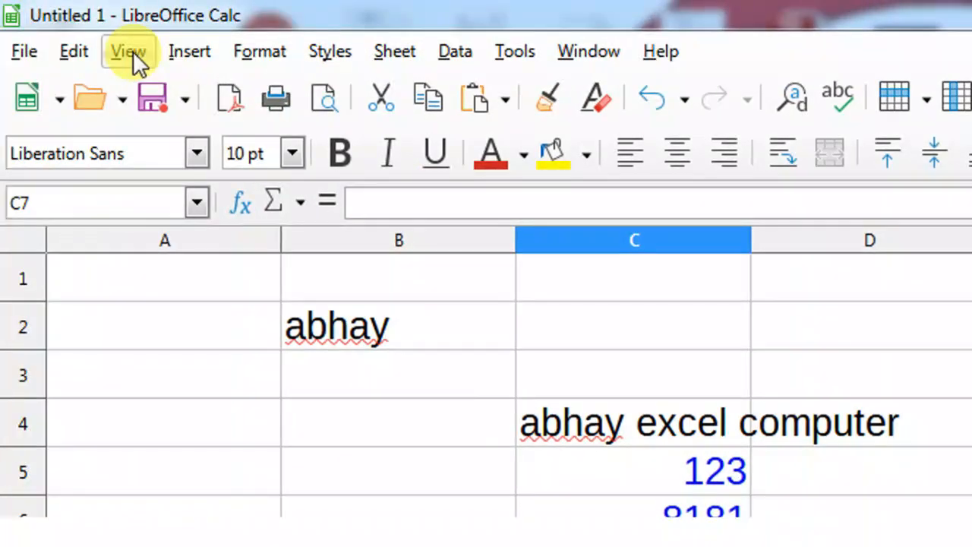
Turn off value highlighting for the sheet
left_click(128, 51)
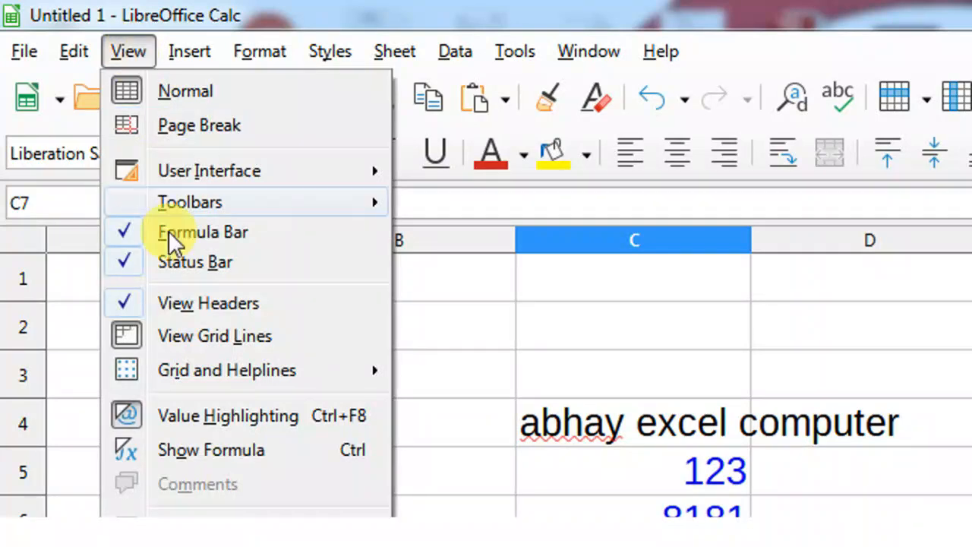
left_click(241, 416)
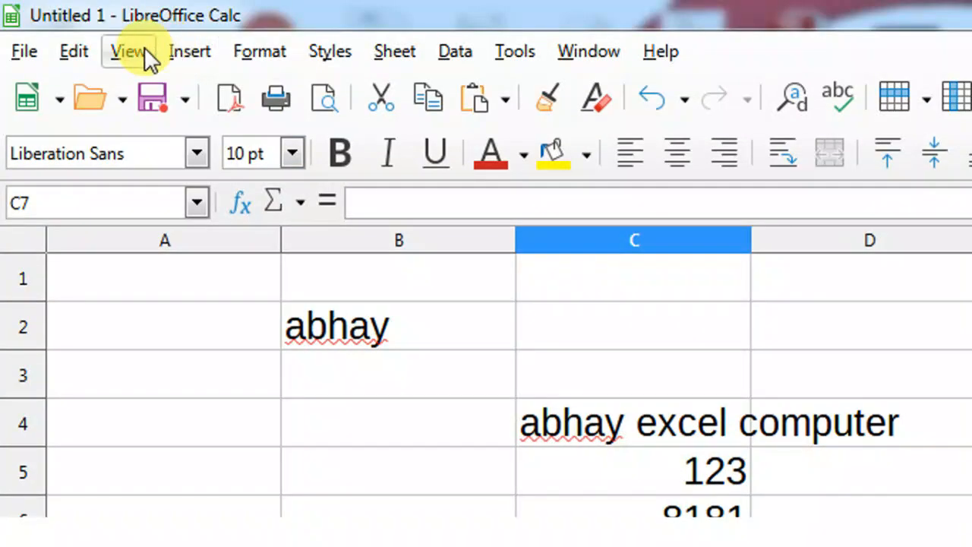
left_click(143, 49)
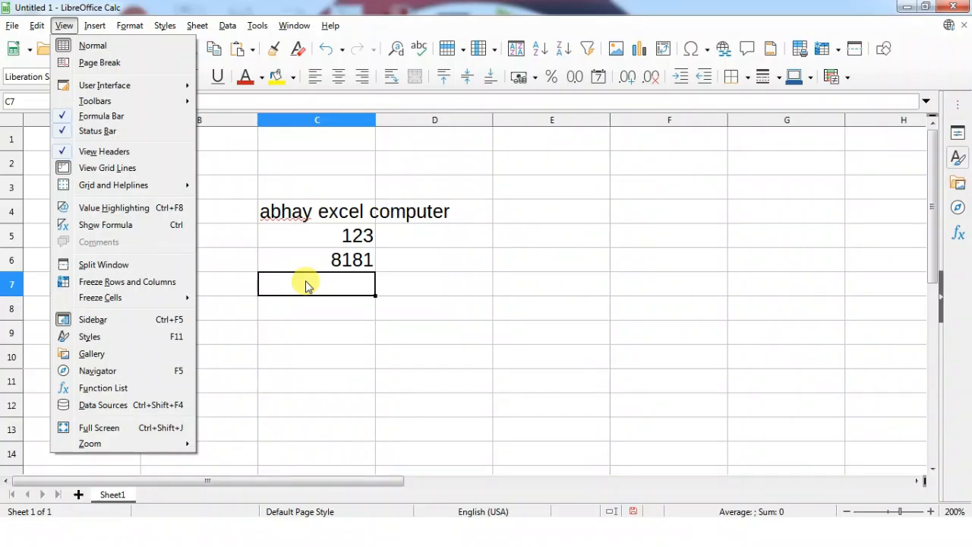
left_click(316, 284)
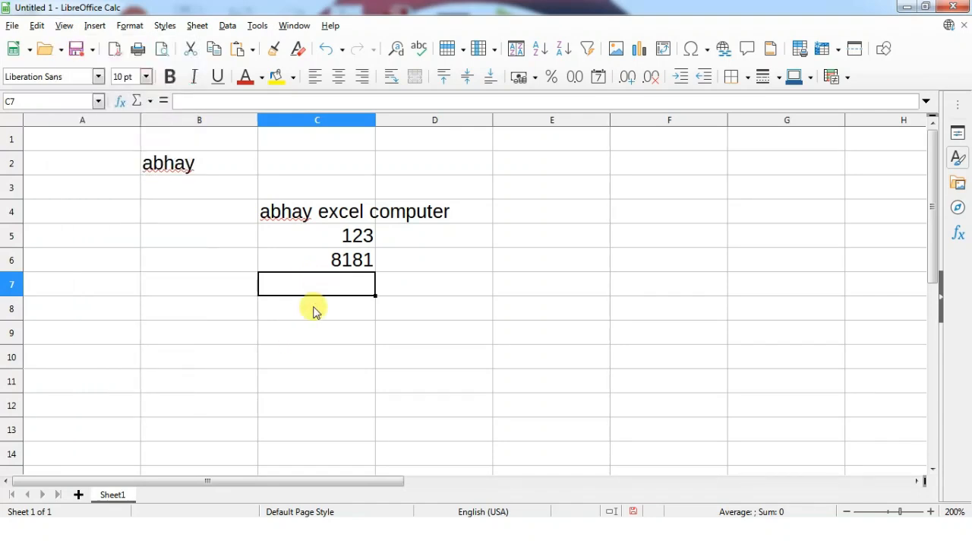
Add the numbers in C5 and C6 in cell C8 with the formula =sum(C5,C6)
left_click(309, 308)
type("=sum")
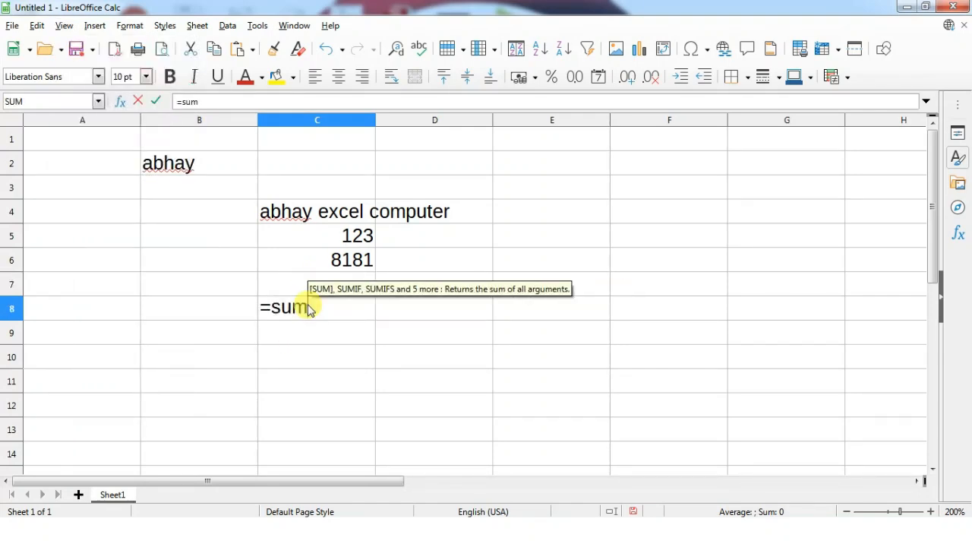
type("(")
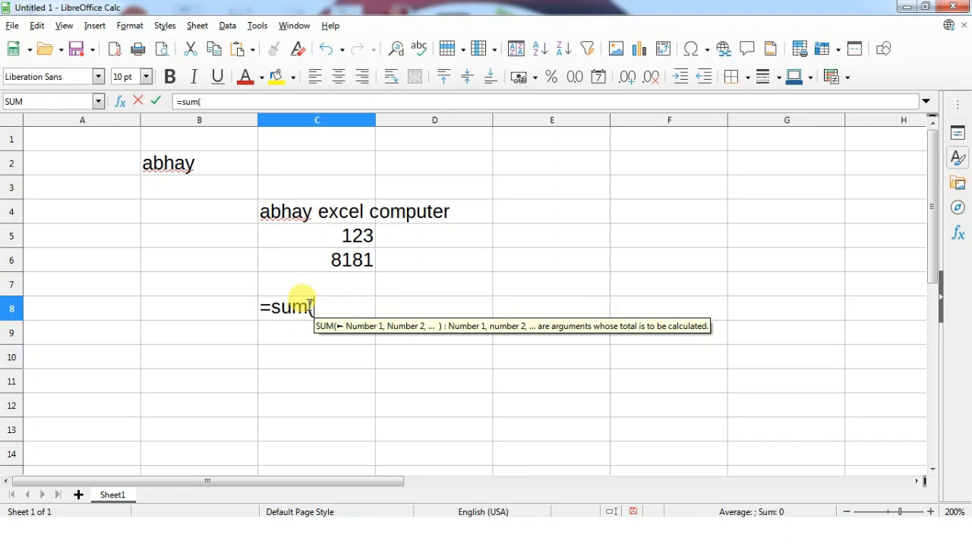
left_click(346, 237)
type(",")
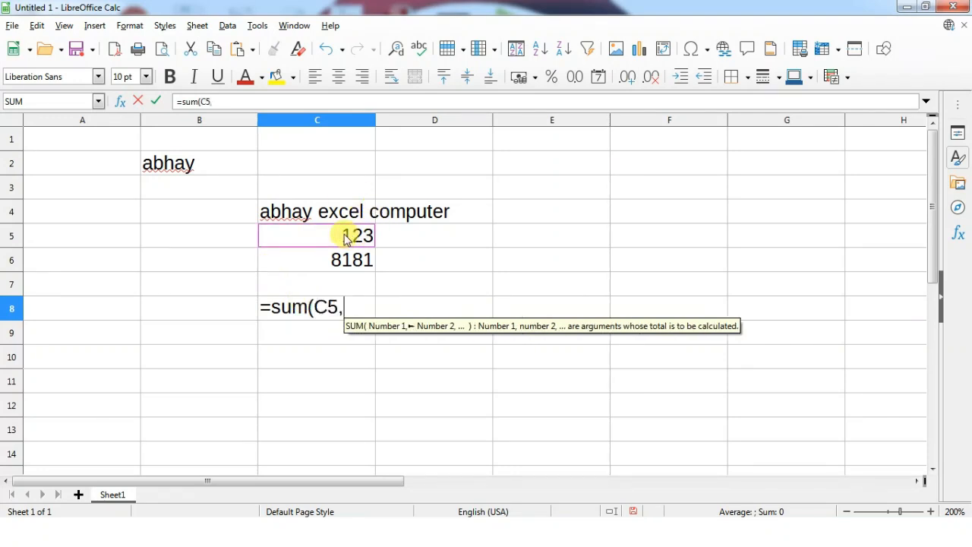
left_click(325, 259)
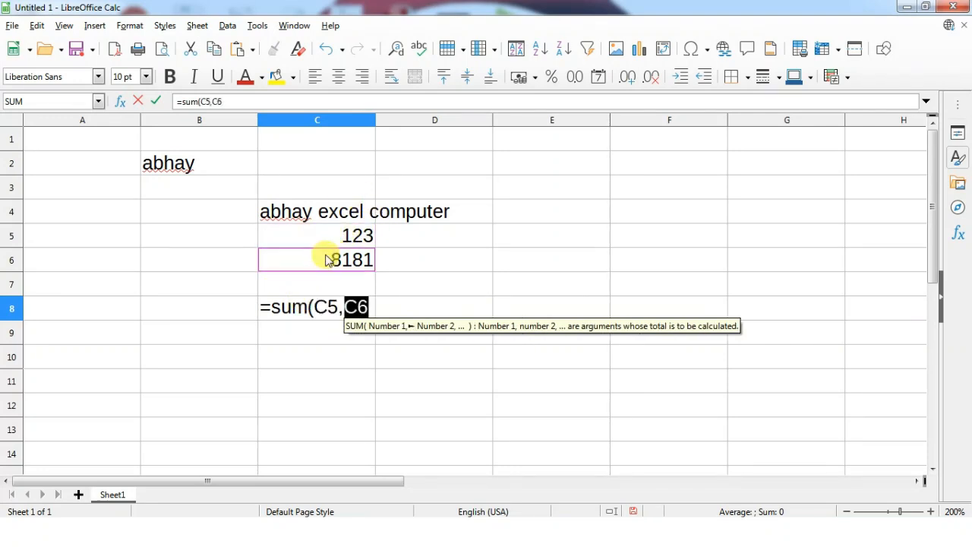
type(")")
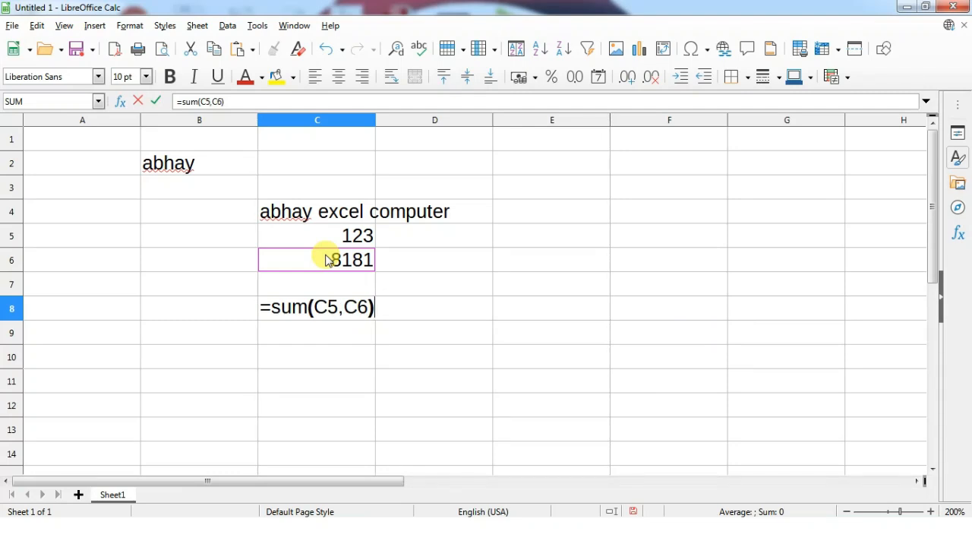
key("Return")
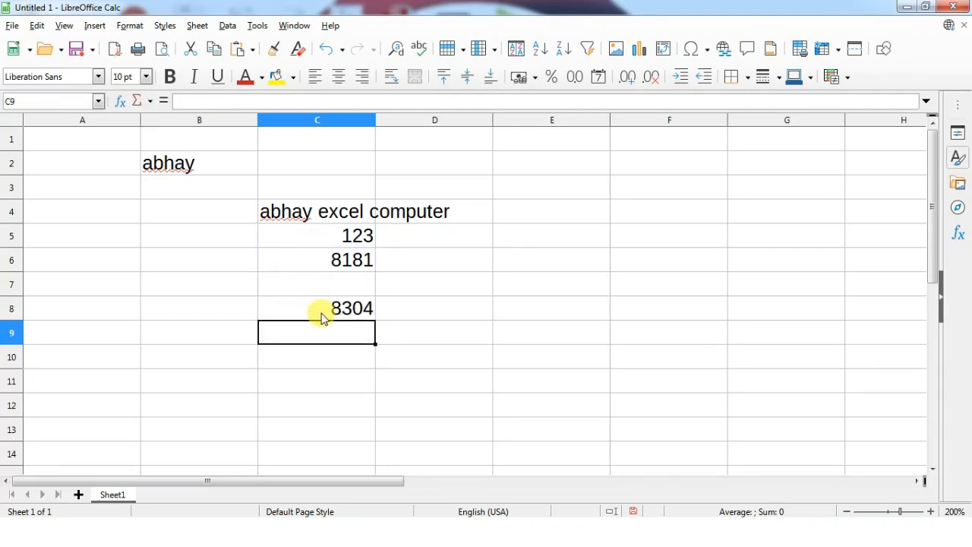
Add the numbers 2 and 8 in cell E5 with the formula =sum(2,8)
left_click(545, 240)
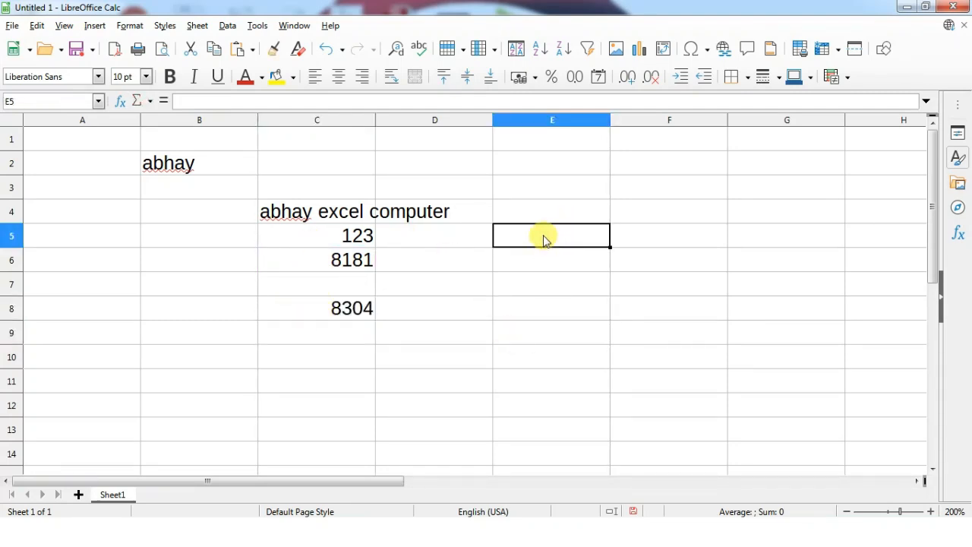
type("=sum")
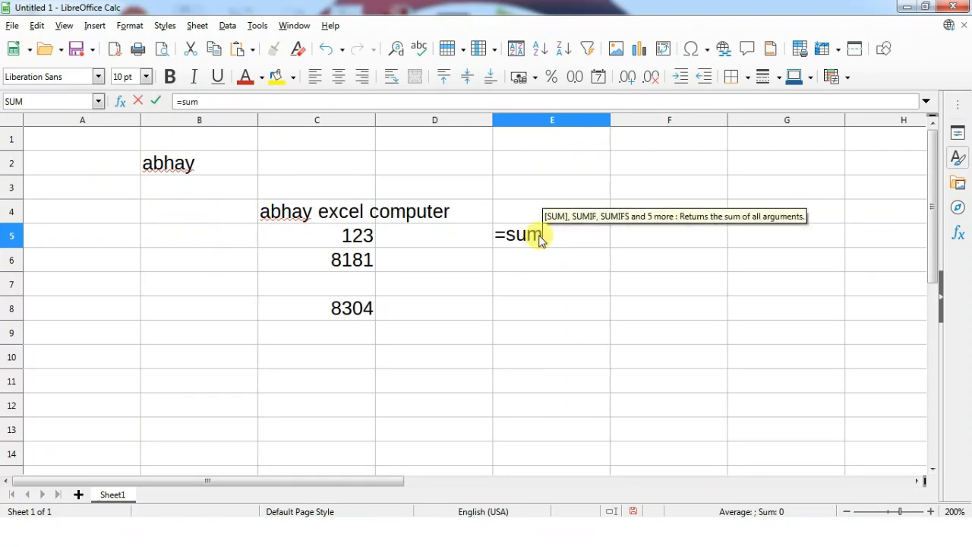
type("(2")
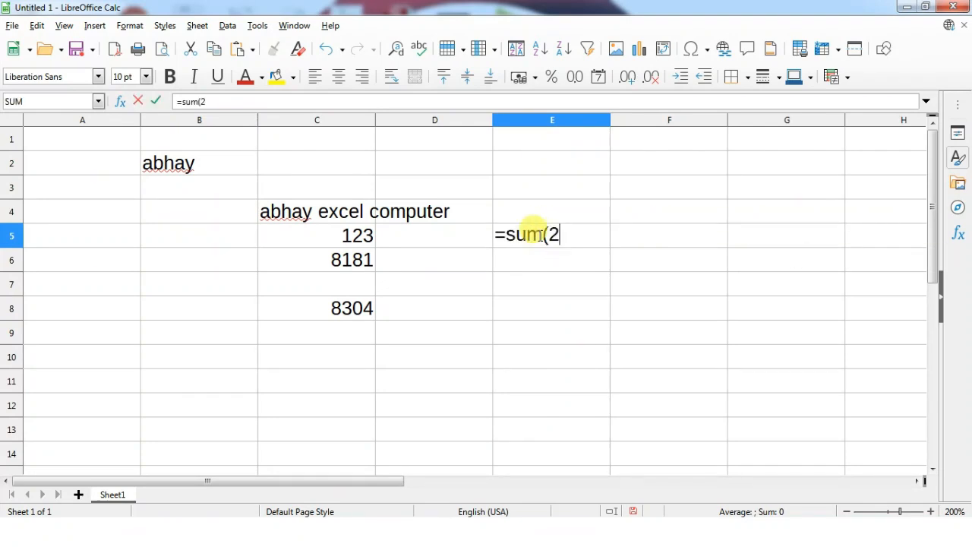
type(",8)")
key("Return")
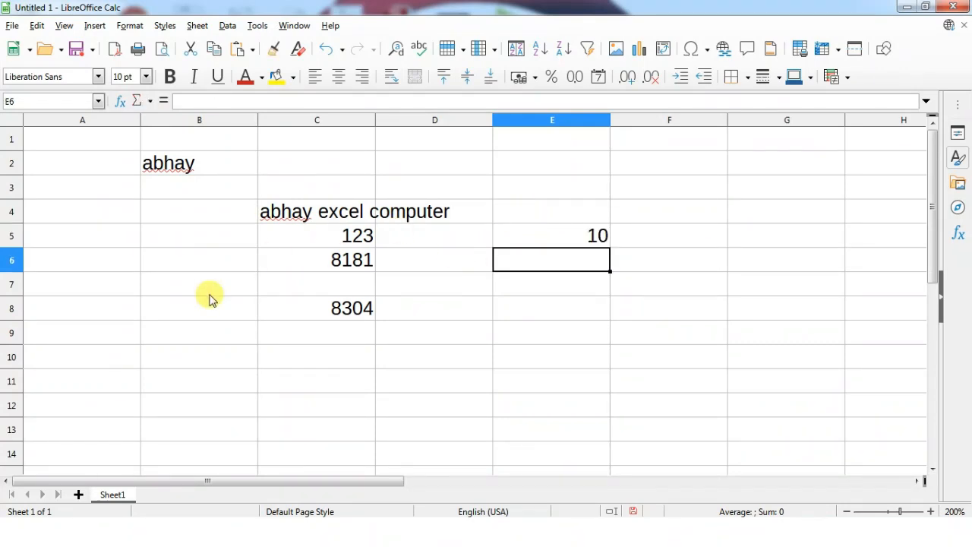
Display the sheet's formulas in their cells, and switch the display back to calculated results
left_click(165, 278)
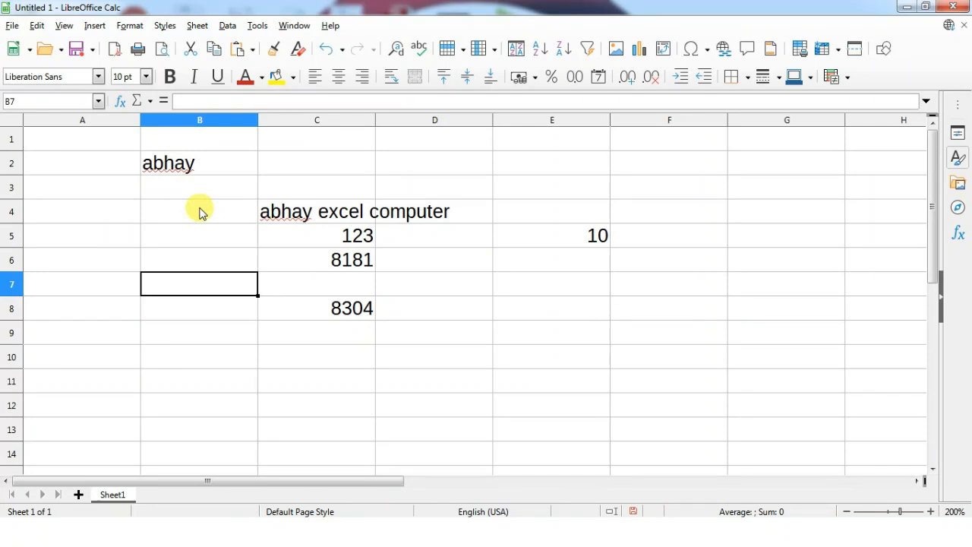
left_click(65, 27)
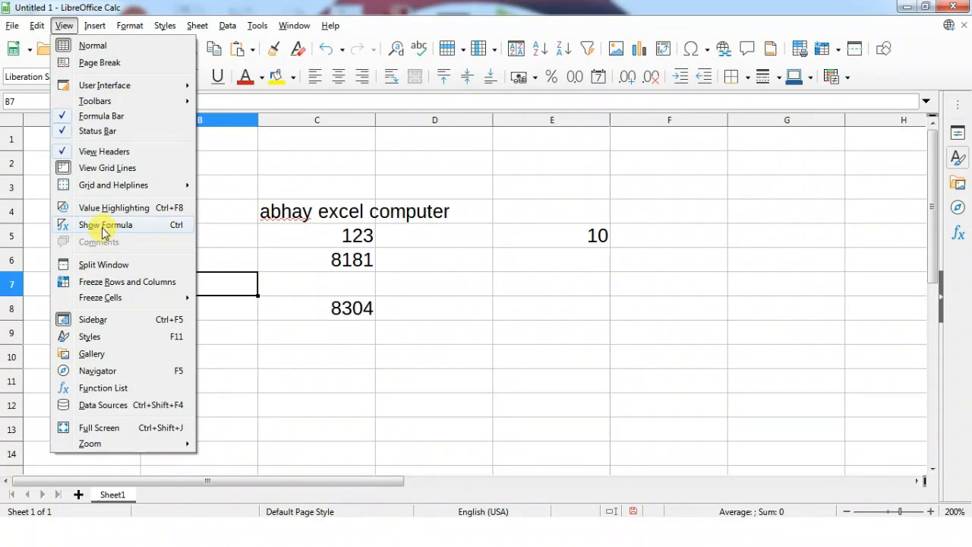
left_click(157, 227)
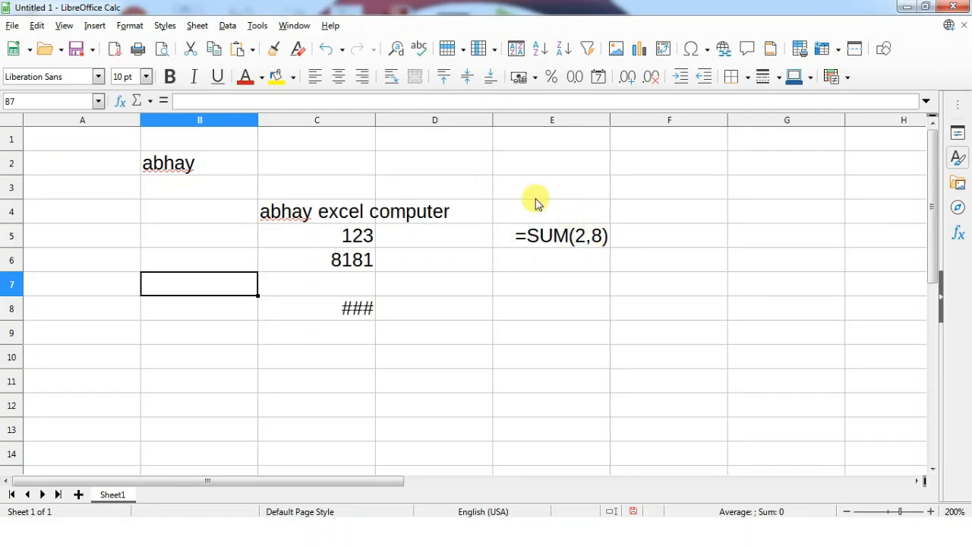
left_click(64, 25)
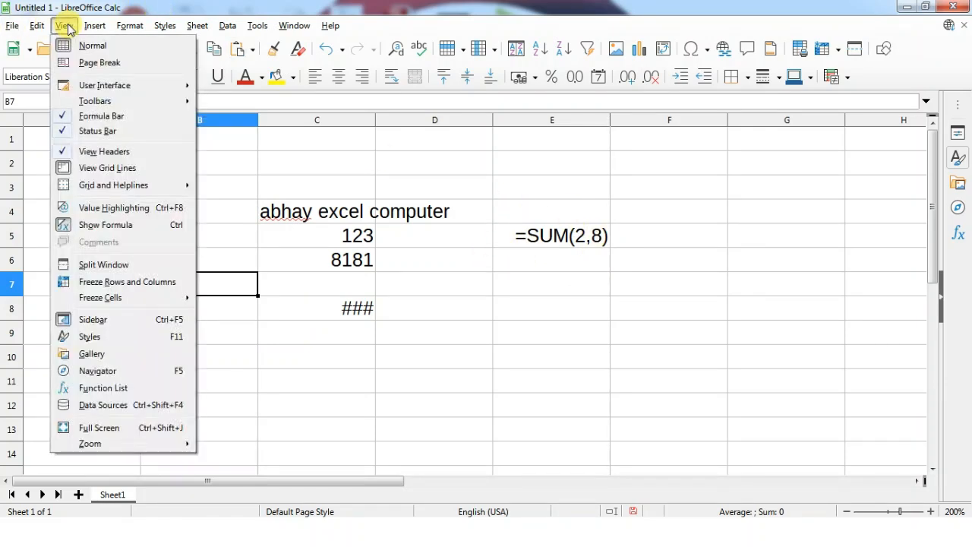
left_click(76, 227)
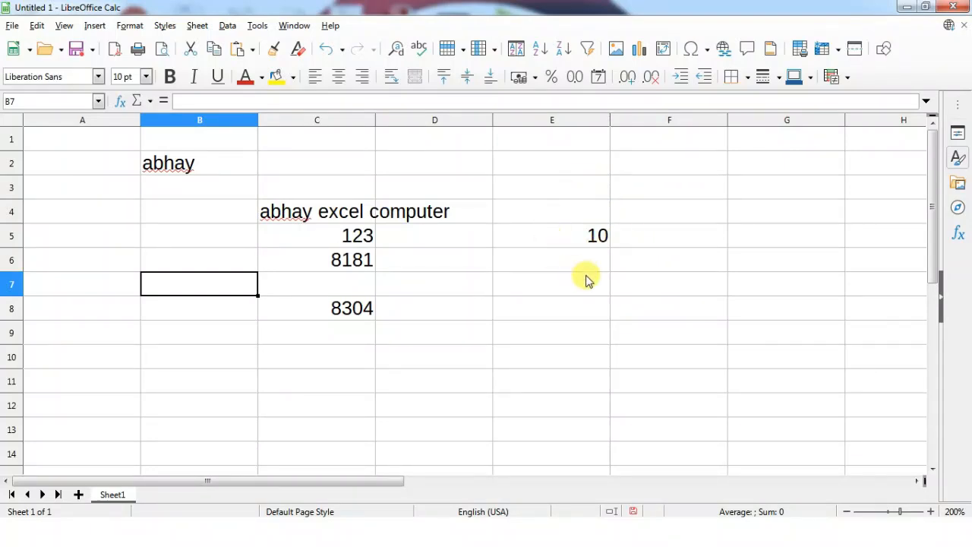
Split the sheet window at cell D7
left_click(64, 25)
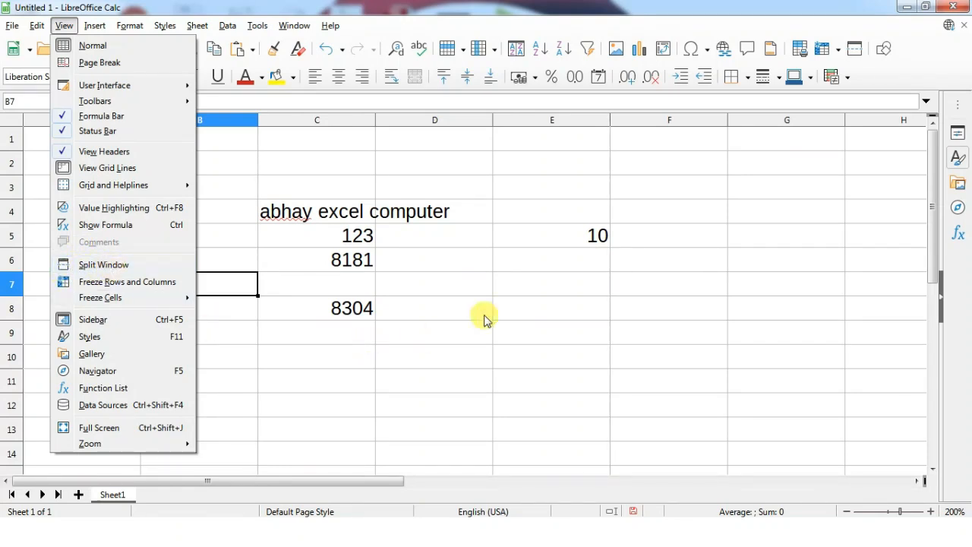
left_click(478, 283)
left_click(459, 283)
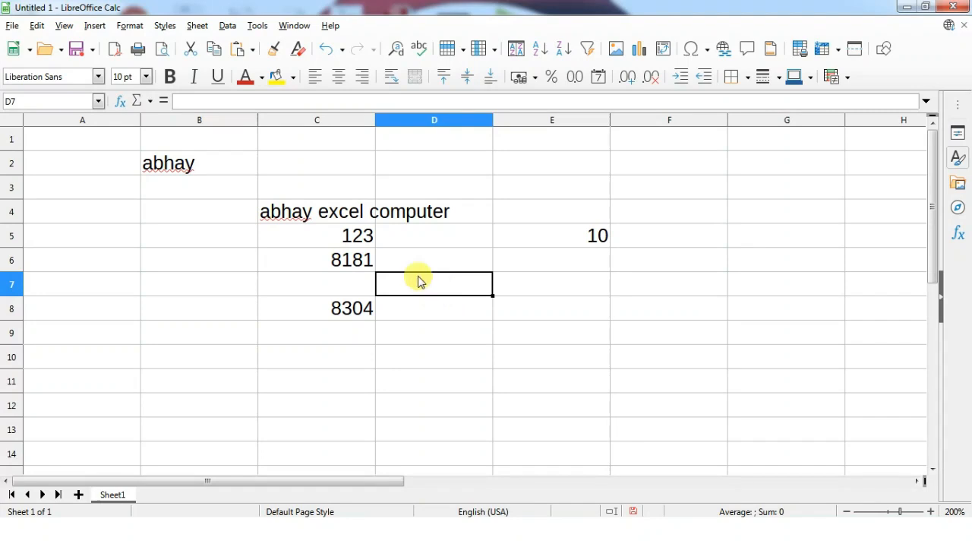
left_click(63, 26)
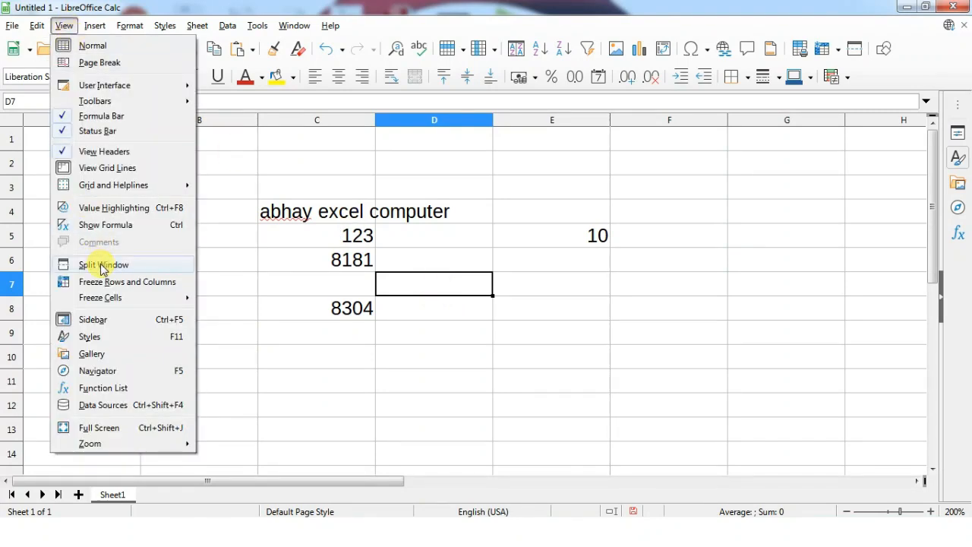
left_click(102, 265)
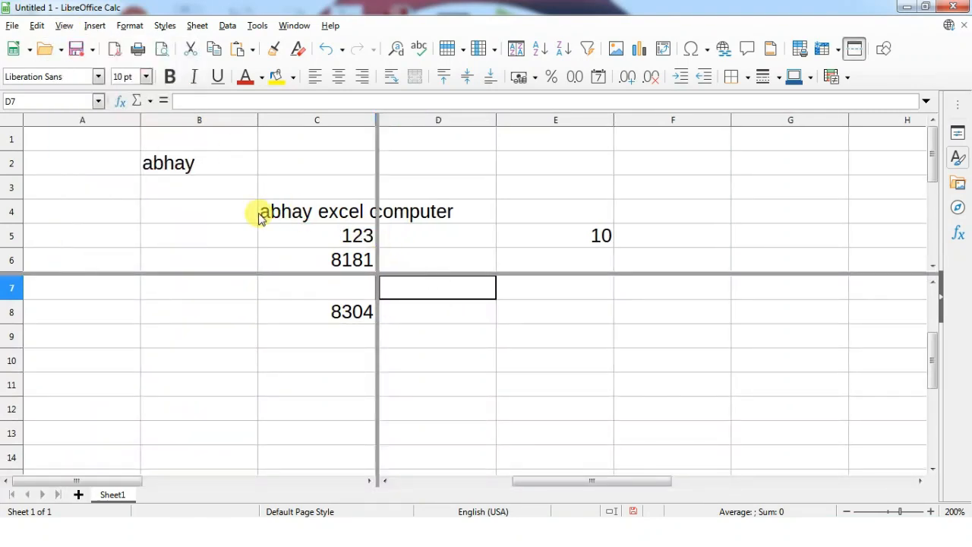
Examine how the upper and lower panes of the split sheet scroll independently of each other
left_click(178, 206)
scroll(186, 175, "down", 8)
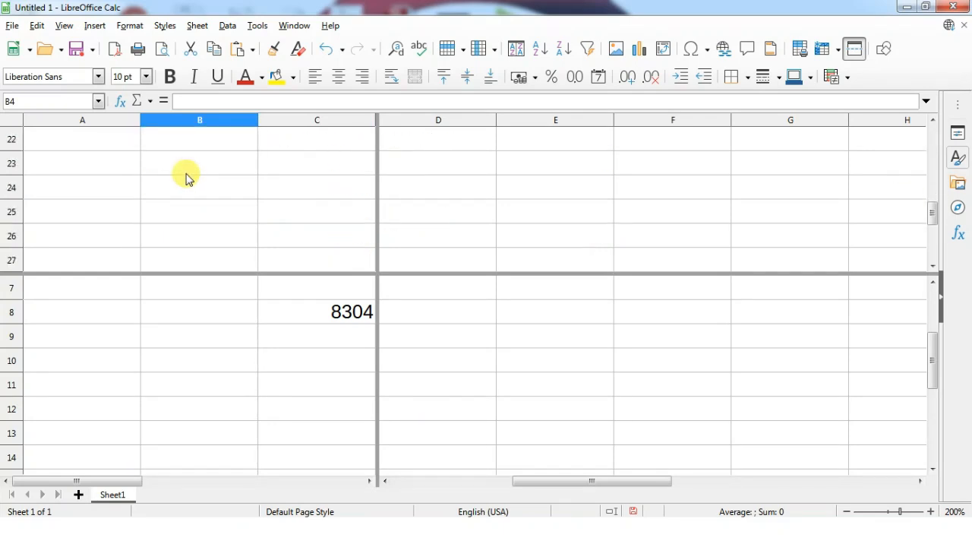
left_click(262, 358)
scroll(264, 349, "up", 2)
scroll(262, 345, "down", 3)
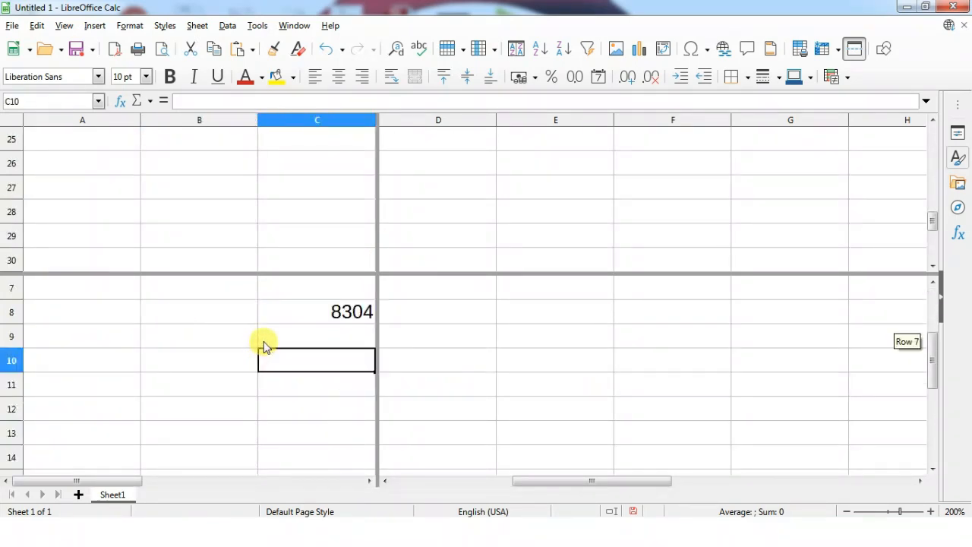
left_click(451, 346)
scroll(448, 319, "up", 3)
left_click(455, 190)
scroll(455, 191, "up", 8)
scroll(457, 191, "down", 7)
scroll(454, 193, "down", 5)
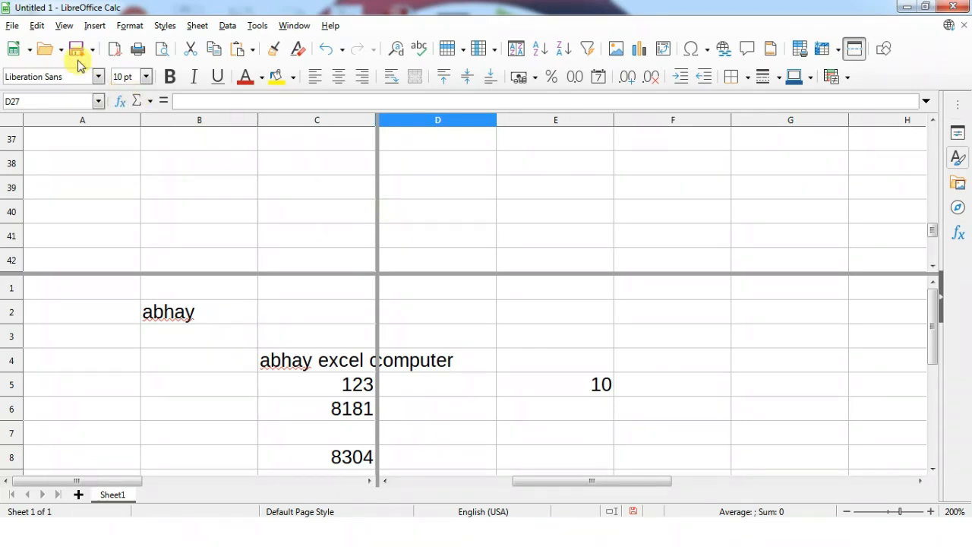
Remove the window split and return to the first rows of the sheet
left_click(63, 25)
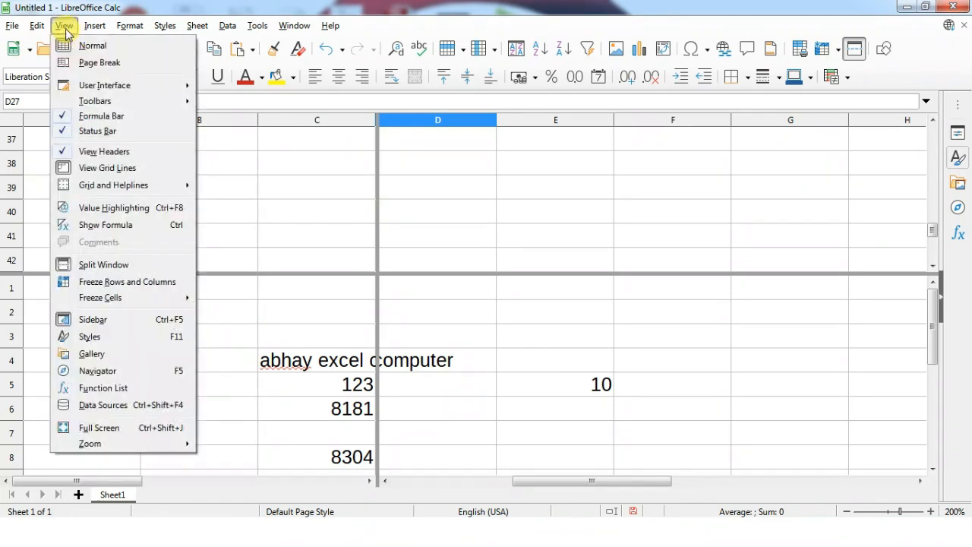
left_click(85, 266)
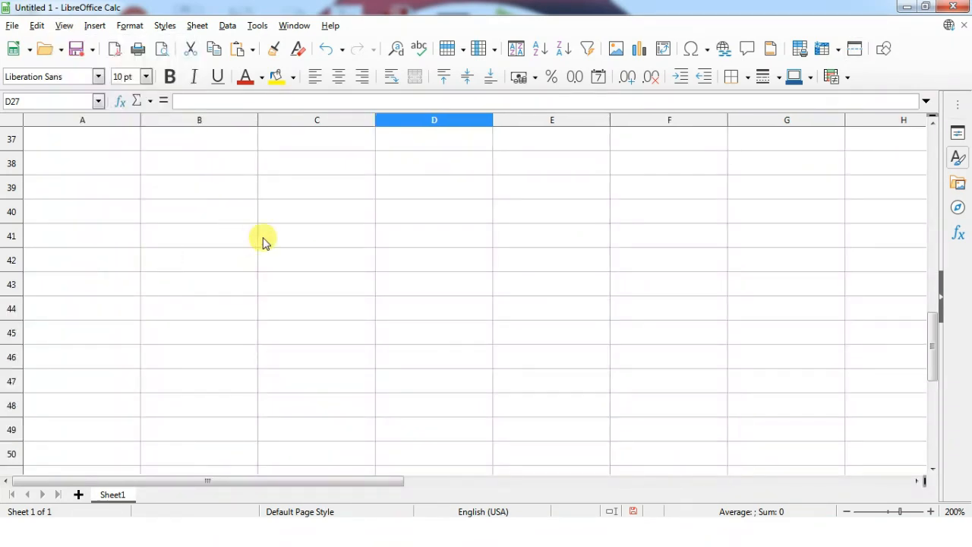
scroll(283, 182, "up", 8)
scroll(283, 182, "up", 4)
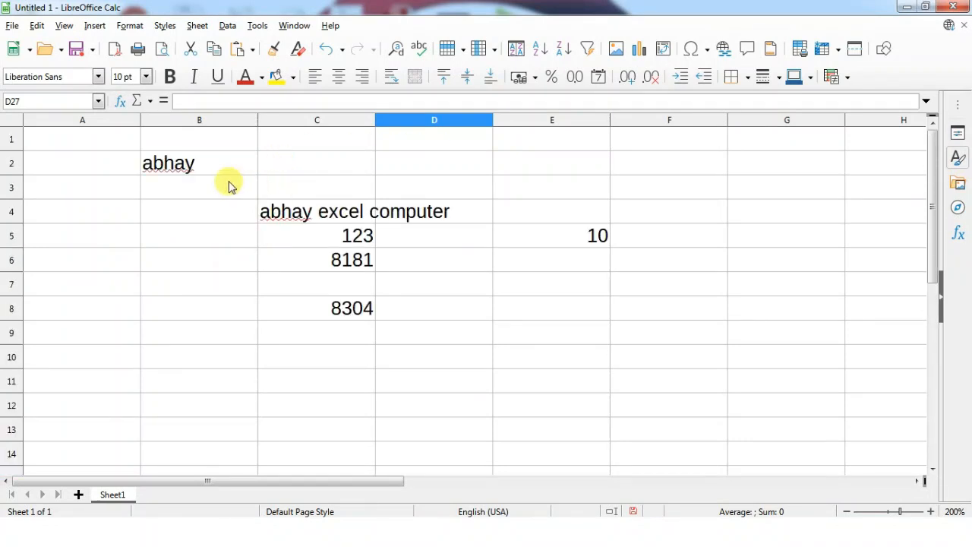
Try to freeze rows and columns with cell A1 selected
left_click(64, 26)
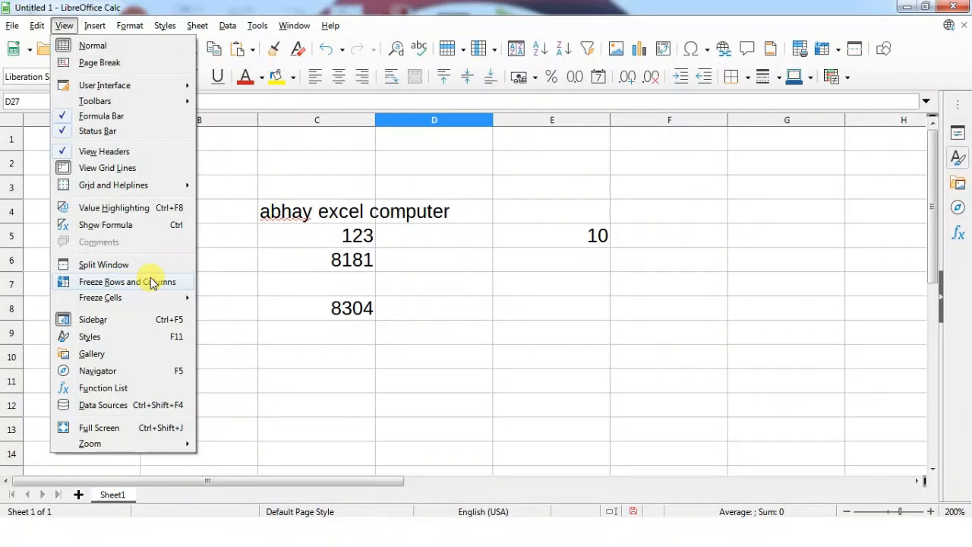
left_click(290, 241)
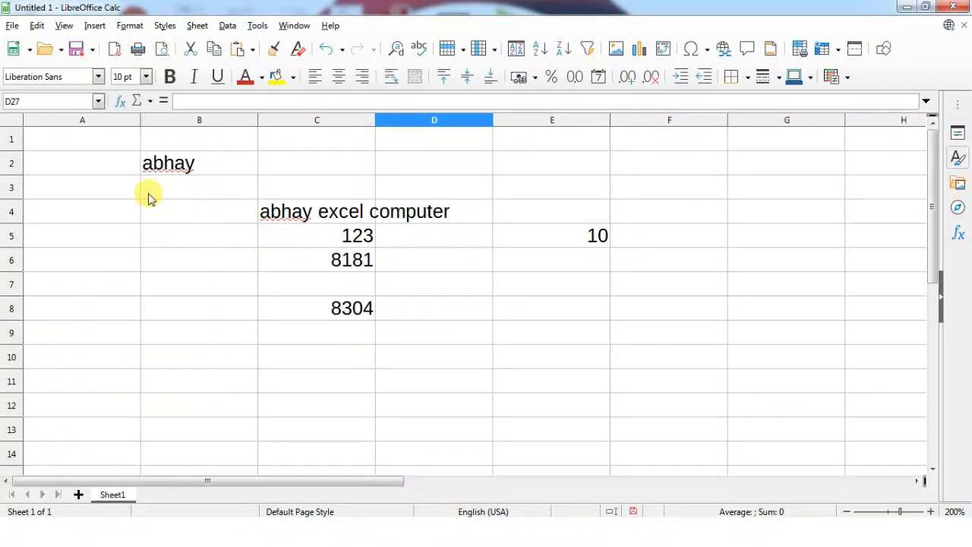
left_click(87, 144)
left_click(65, 26)
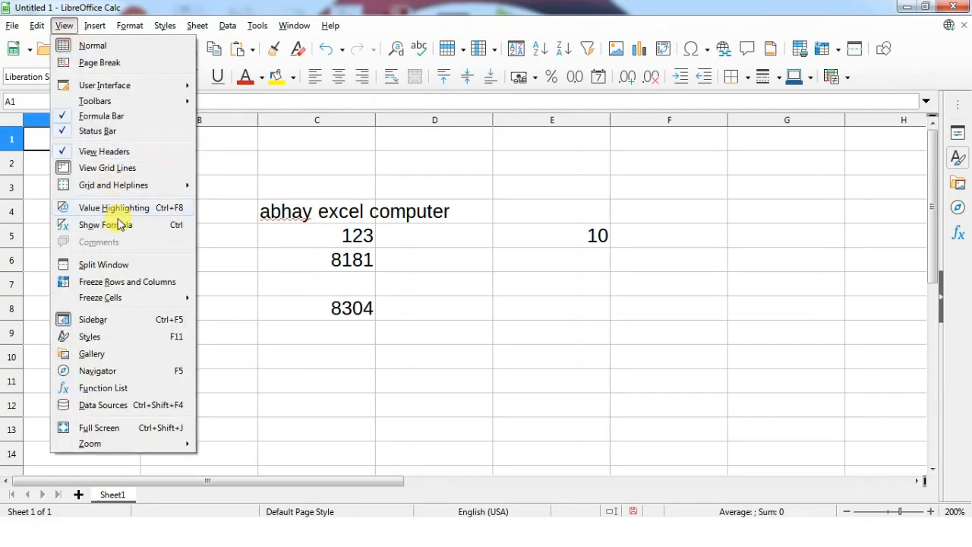
left_click(120, 289)
left_click(112, 170)
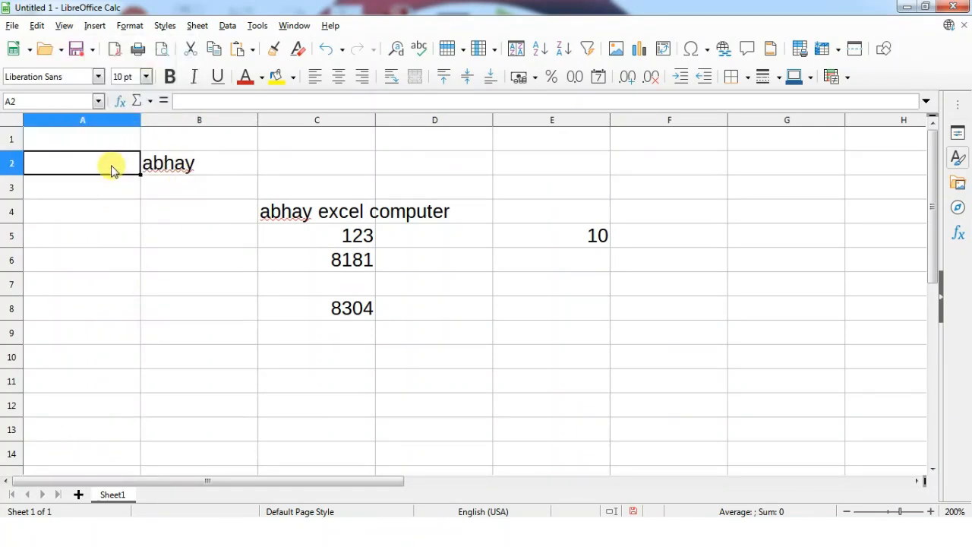
Freeze the first column of the sheet and check it by scrolling through the rows
left_click(110, 138)
left_click(63, 26)
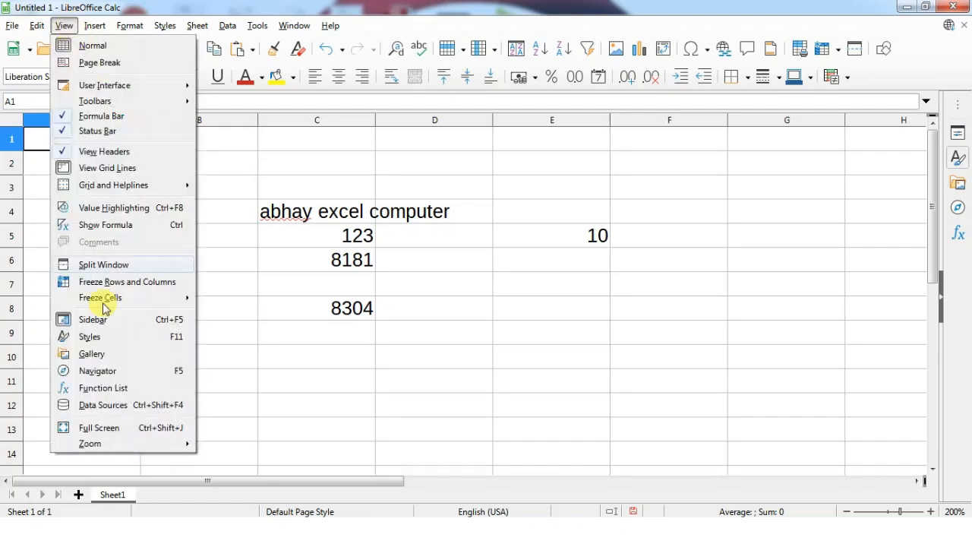
mouse_move(92, 302)
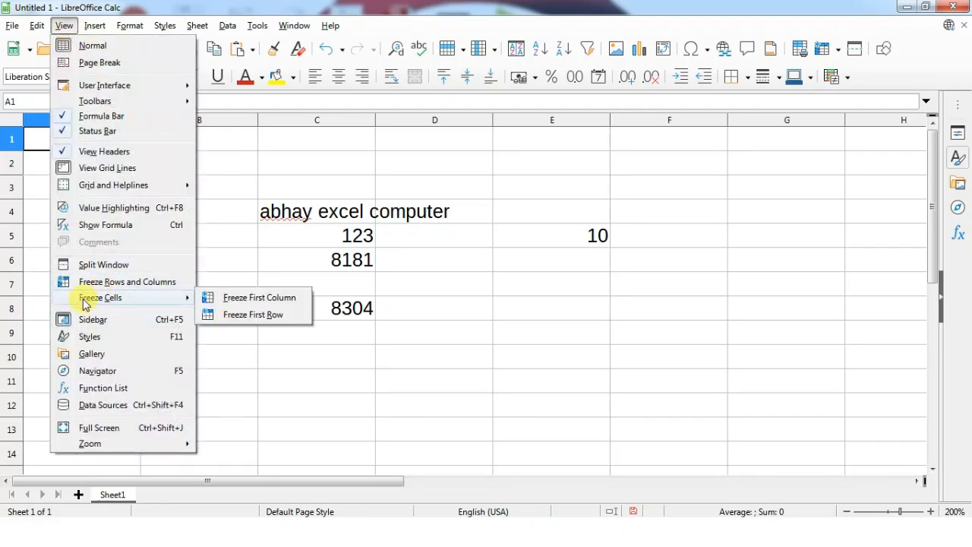
left_click(252, 299)
left_click(235, 265)
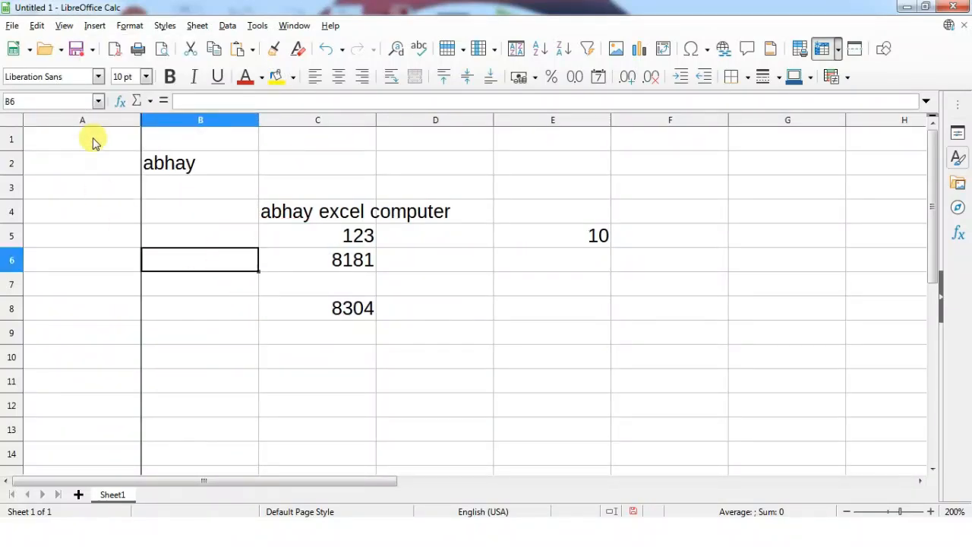
scroll(116, 148, "down", 14)
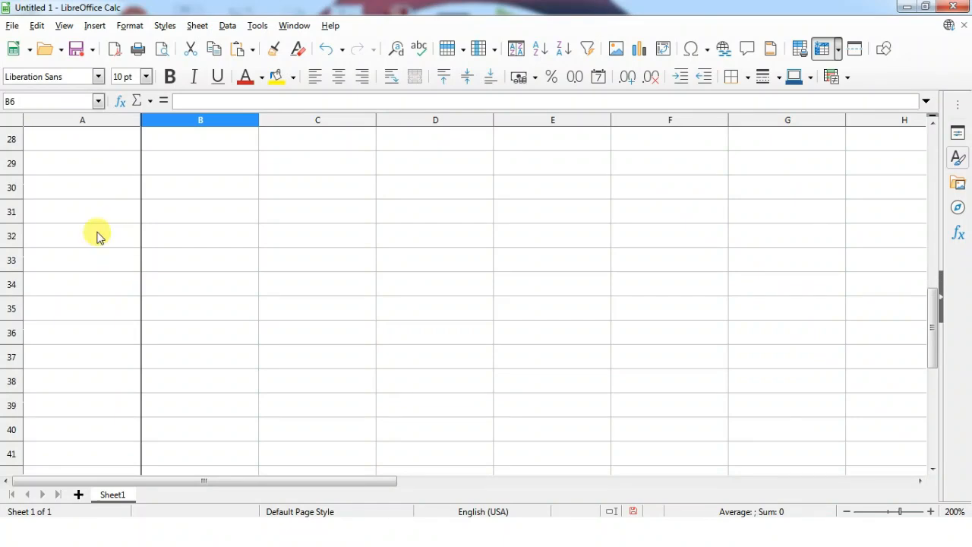
scroll(97, 246, "down", 8)
scroll(80, 332, "up", 20)
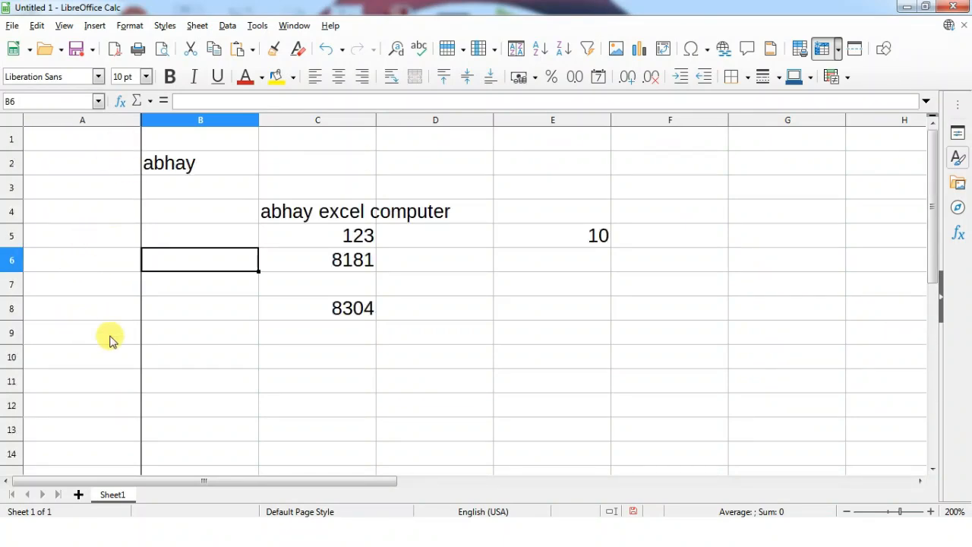
Freeze the first row of the sheet in addition to the first column
left_click(97, 144)
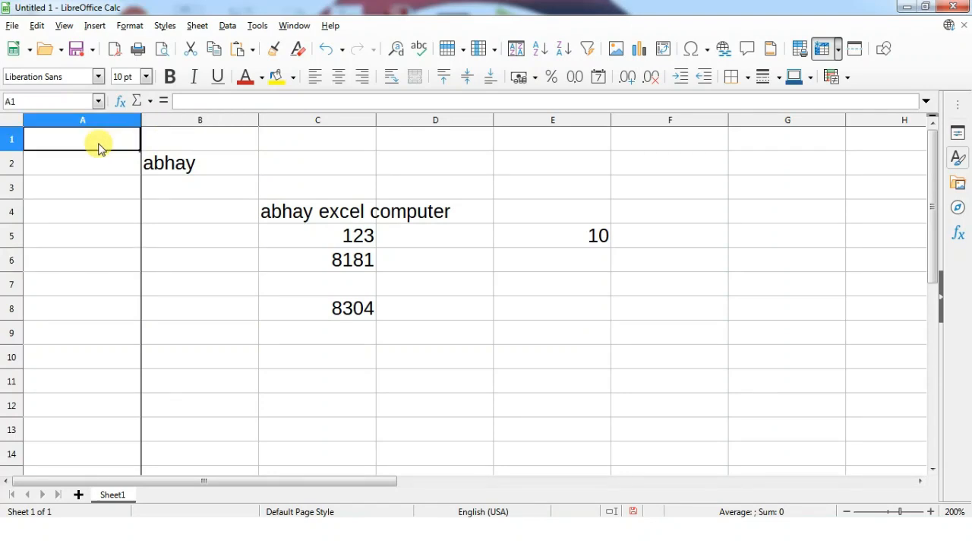
left_click(66, 29)
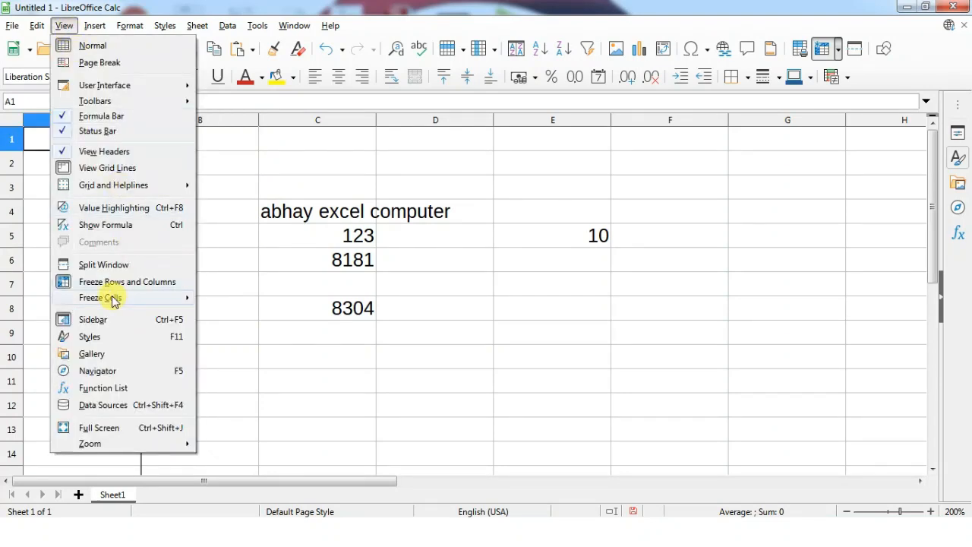
mouse_move(112, 302)
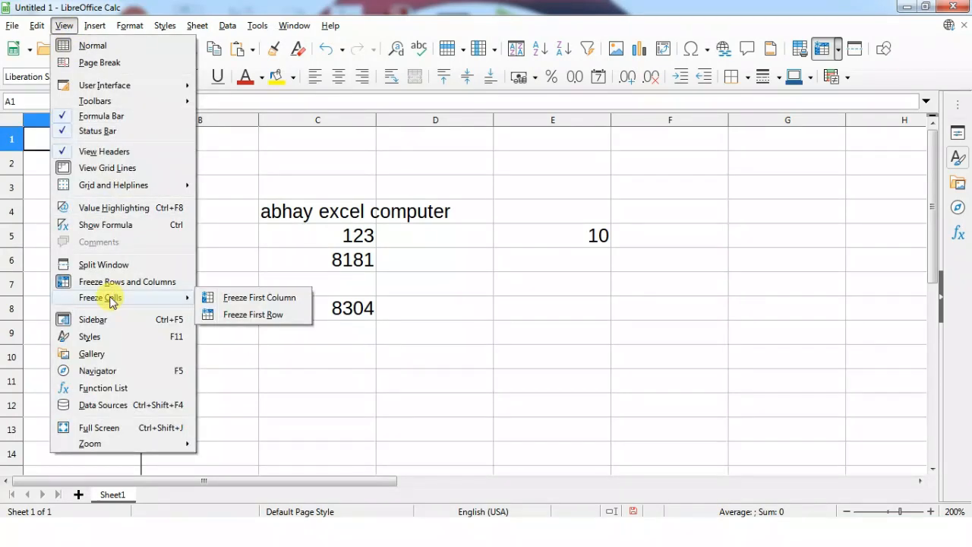
left_click(250, 316)
left_click(196, 237)
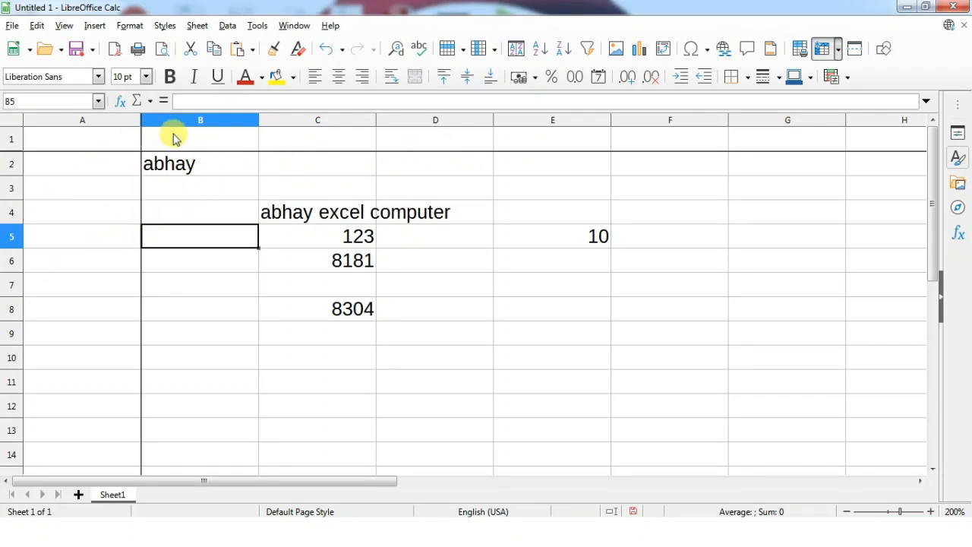
Try to turn off the first-column freeze by applying Freeze First Column again
left_click(64, 26)
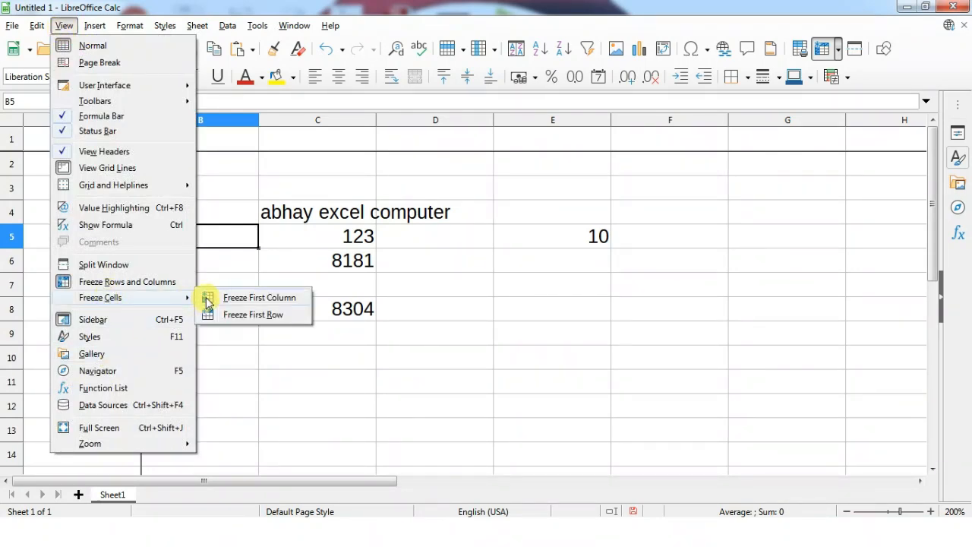
left_click(209, 298)
left_click(113, 207)
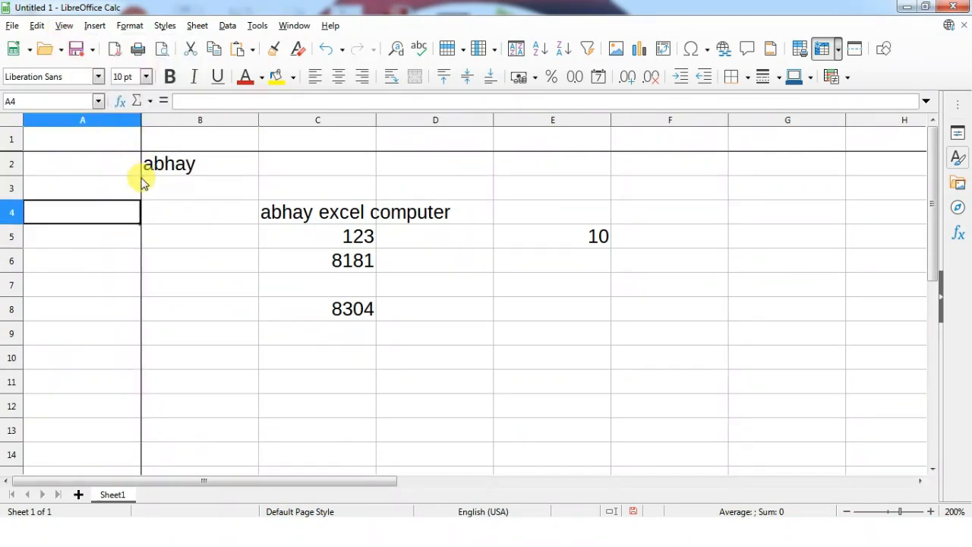
Undo the recent cell entries, back past the numbers in C5 and C6 and the sum formulas in C8 and E5
key("ctrl+z")
key("ctrl+z")
key("ctrl+z")
key("ctrl+z")
key("ctrl+z")
key("ctrl+z")
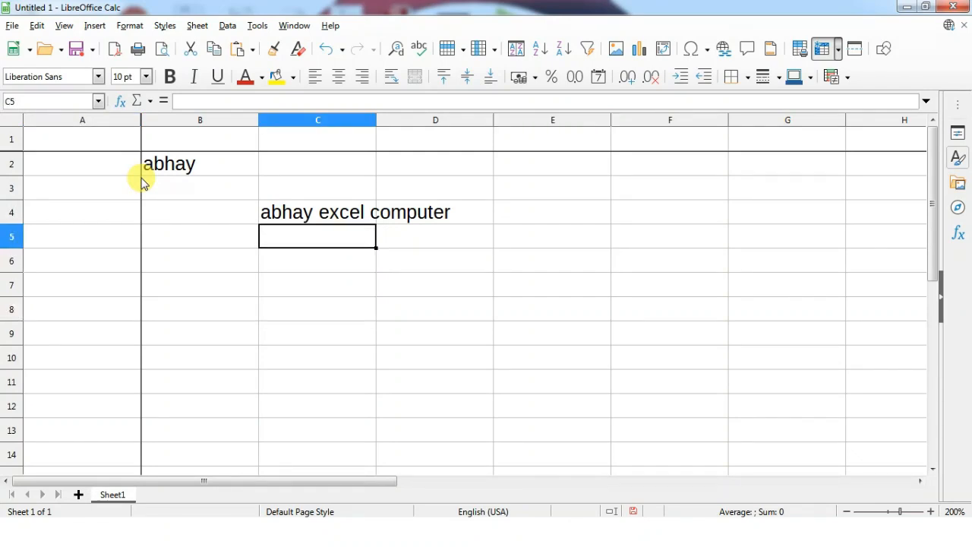
Create a new blank spreadsheet, hide the sidebar and show it again
key("ctrl+n")
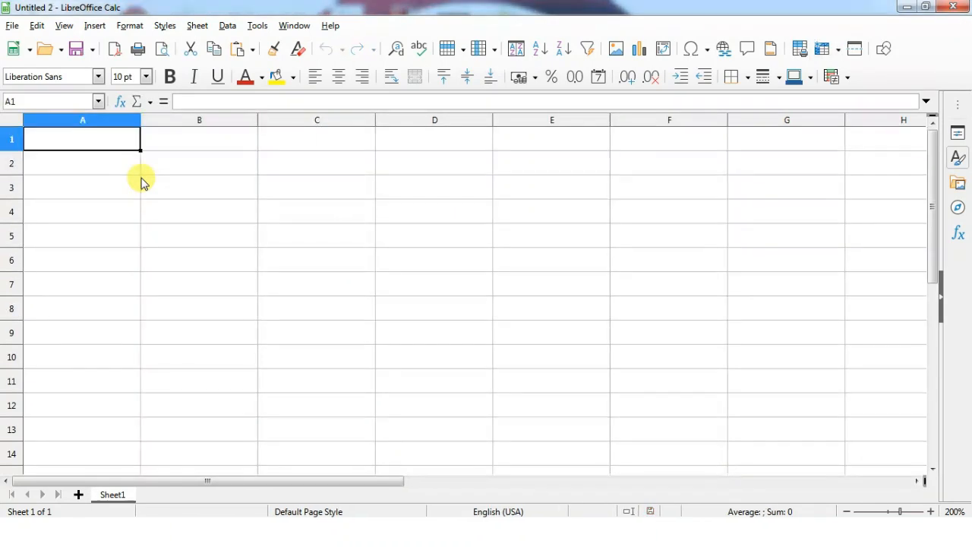
left_click(70, 27)
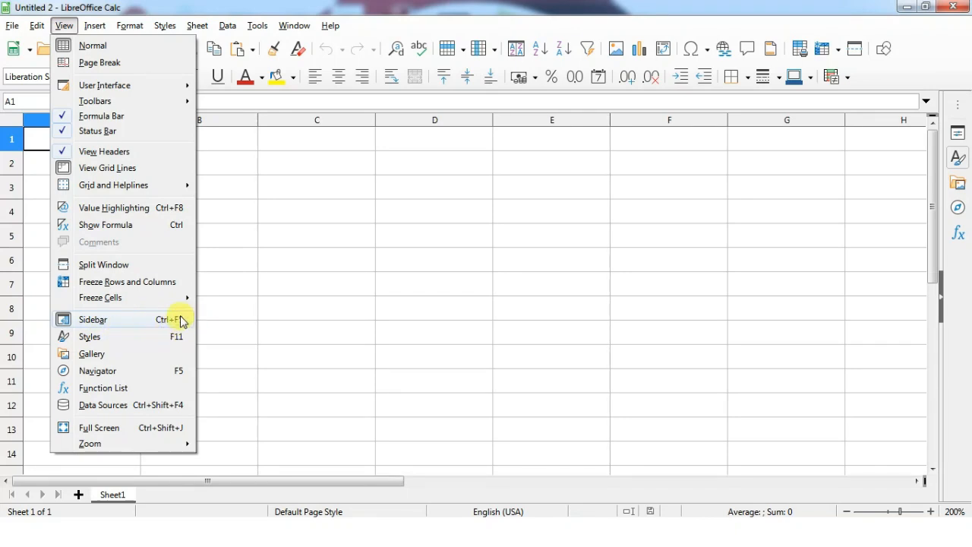
left_click(148, 323)
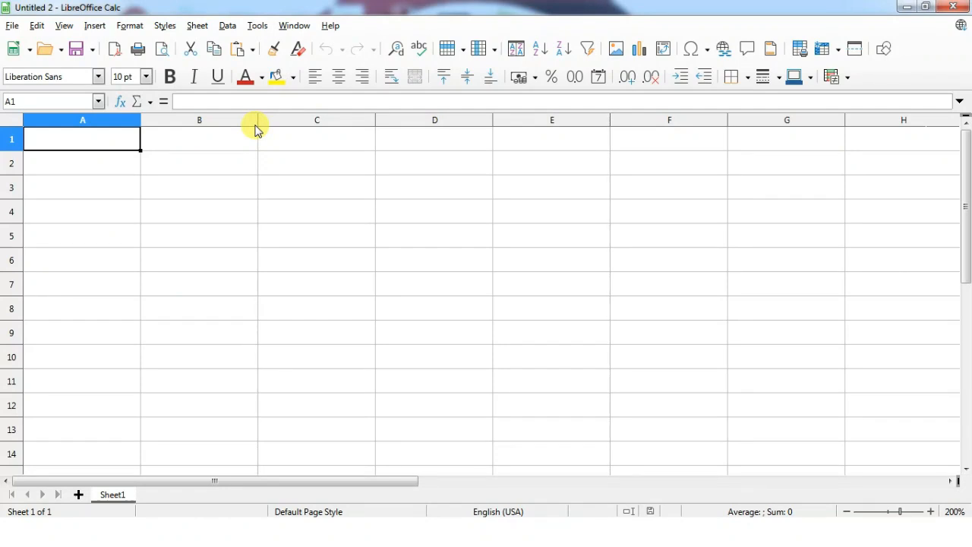
key("ctrl+F5")
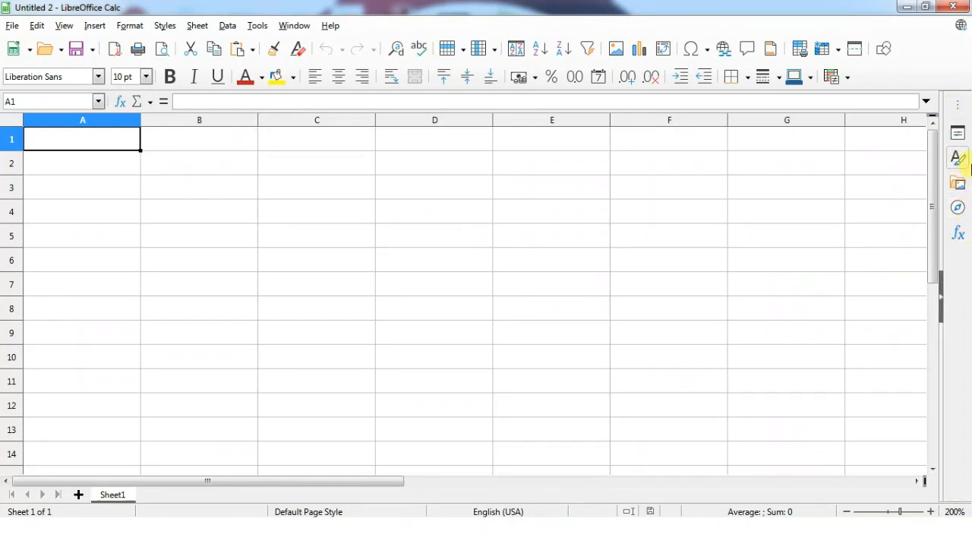
Expand the sidebar to the Styles deck and resize it to a narrow pane beside the sheet
left_click_drag(940, 201, 880, 202)
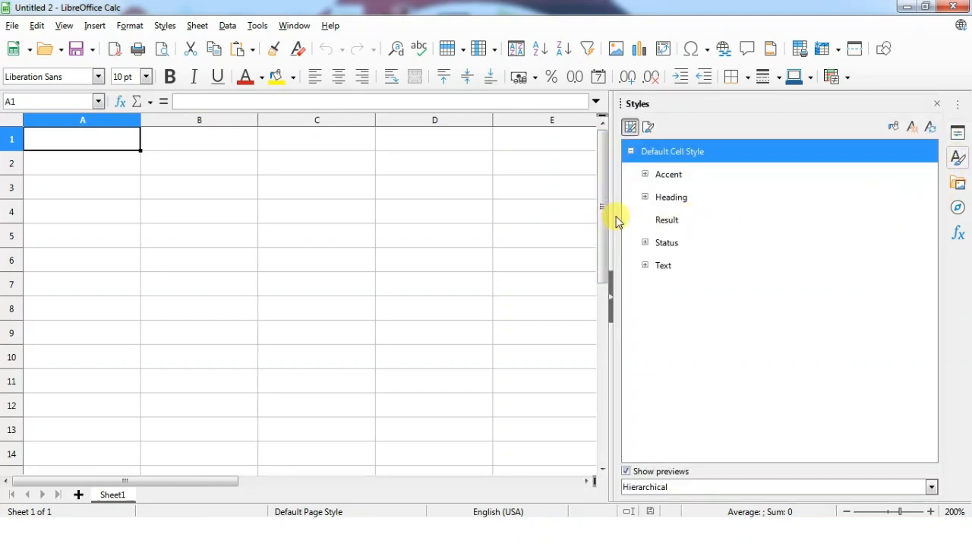
left_click_drag(612, 214, 883, 210)
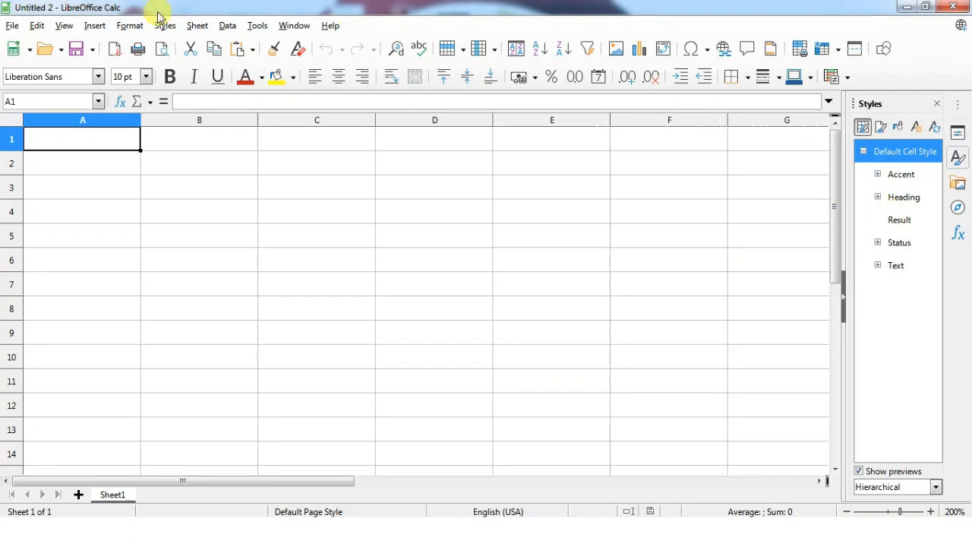
left_click(64, 27)
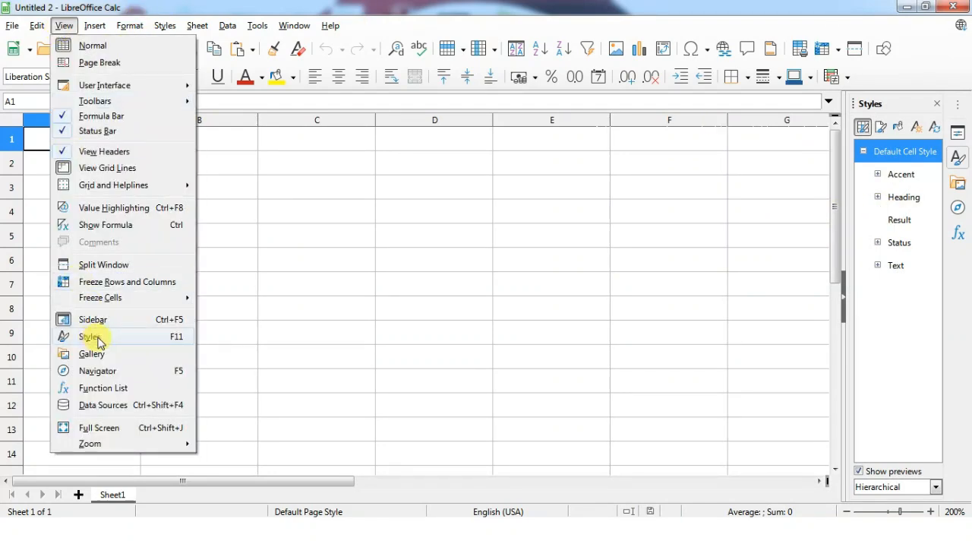
left_click(171, 339)
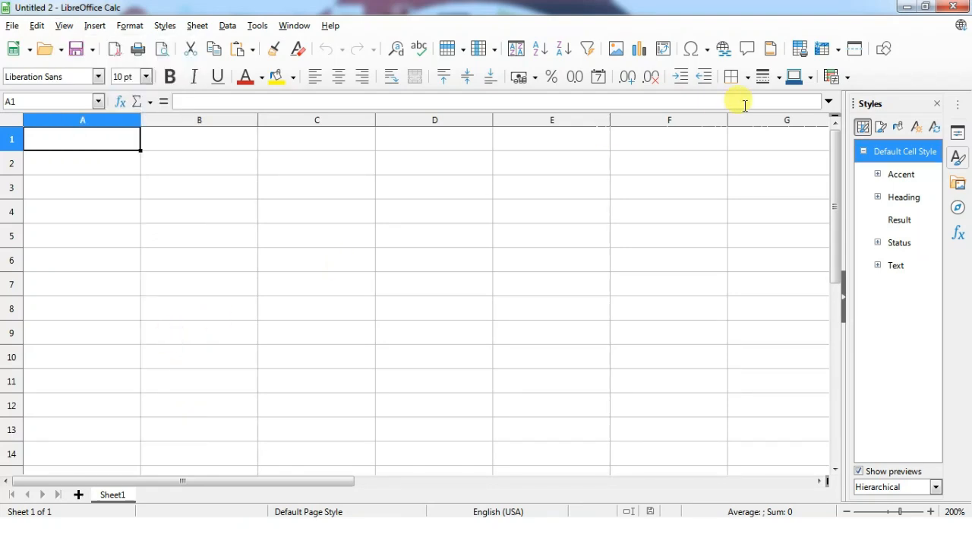
Enter a first name followed by the word "excel" in cell B4
left_click(193, 228)
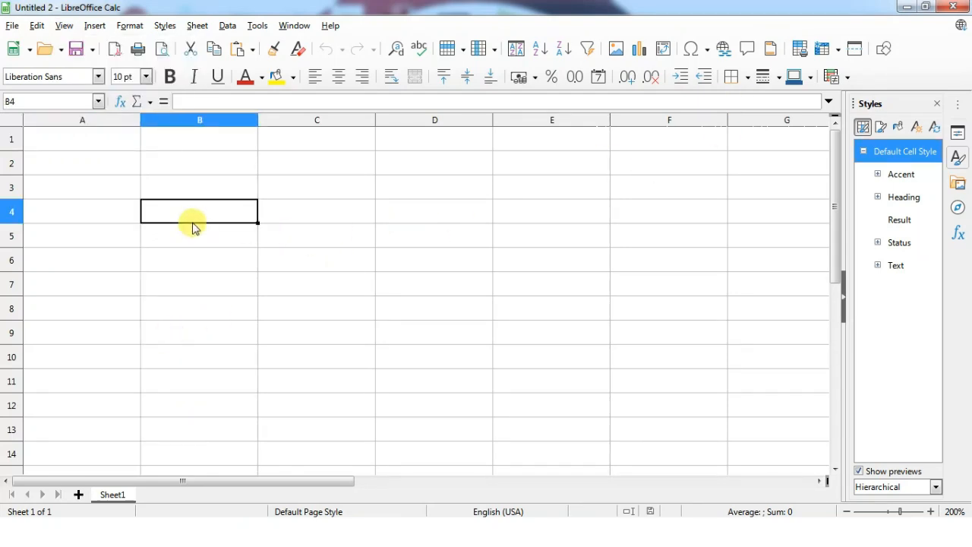
type("abhay excel")
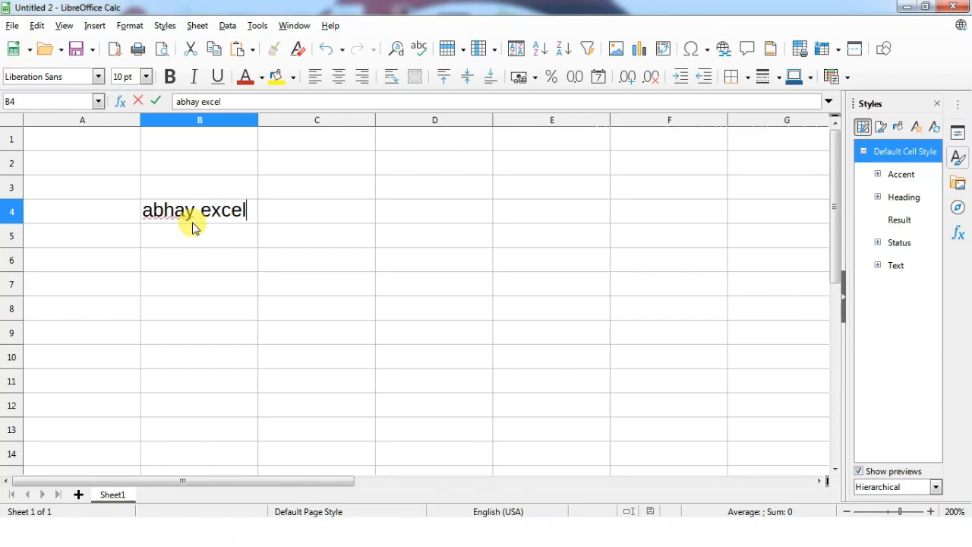
key("Return")
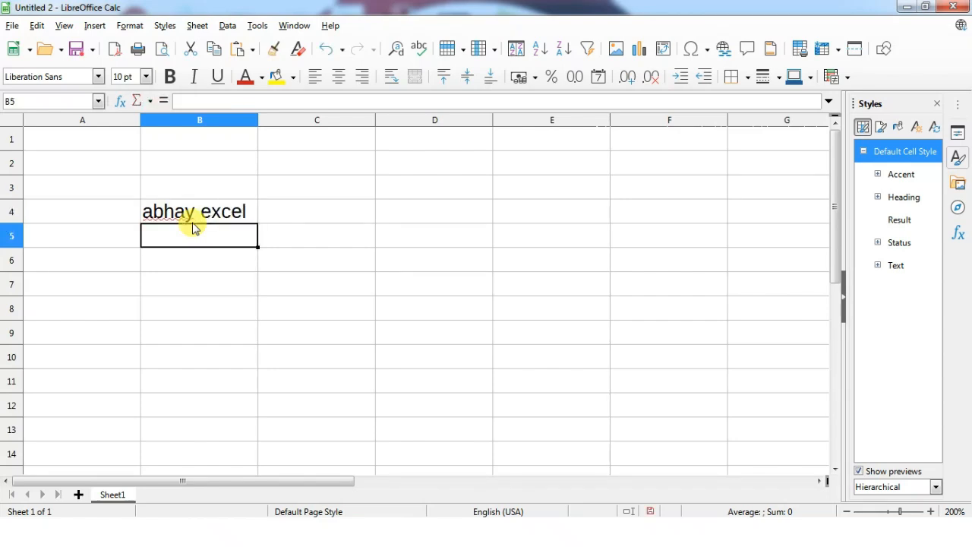
With B4 selected, expand the Accent and Heading cell style groups and go through Accent 1 to 3 and Heading 1 and 2
left_click(193, 218)
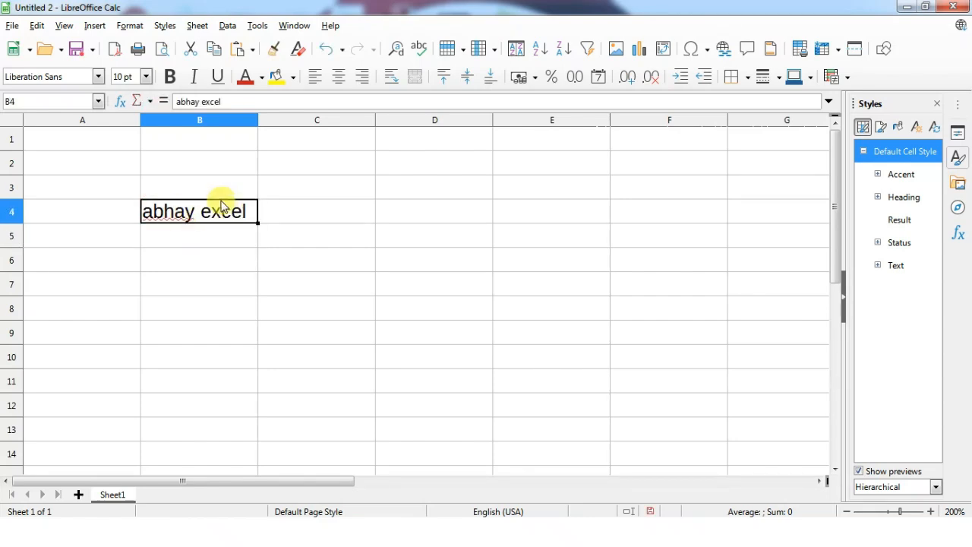
left_click(900, 176)
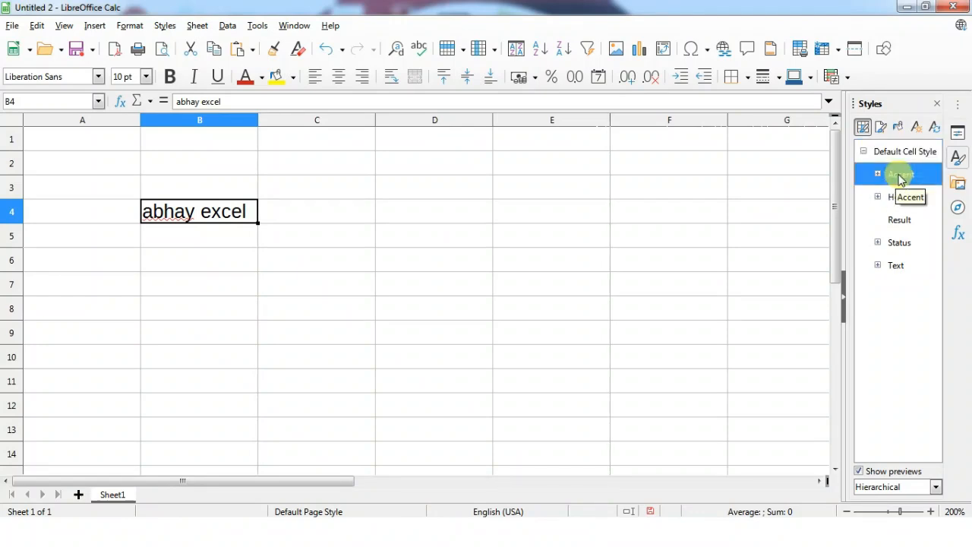
left_click(878, 175)
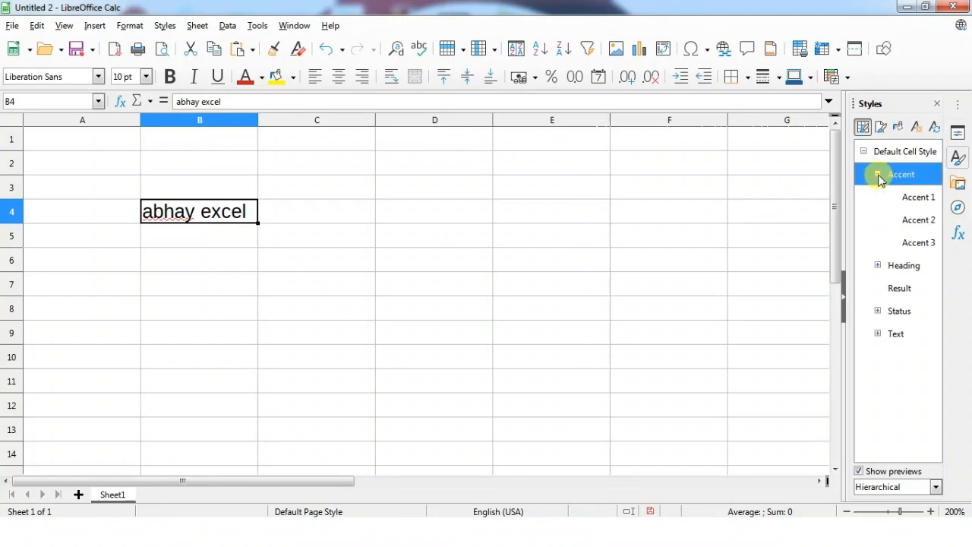
left_click(911, 196)
left_click(915, 222)
left_click(909, 242)
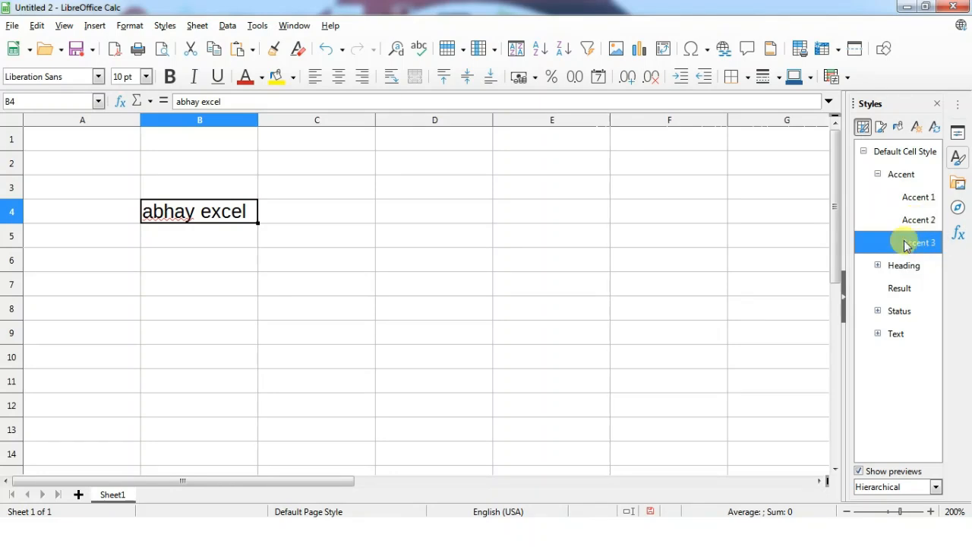
left_click(878, 265)
left_click(903, 288)
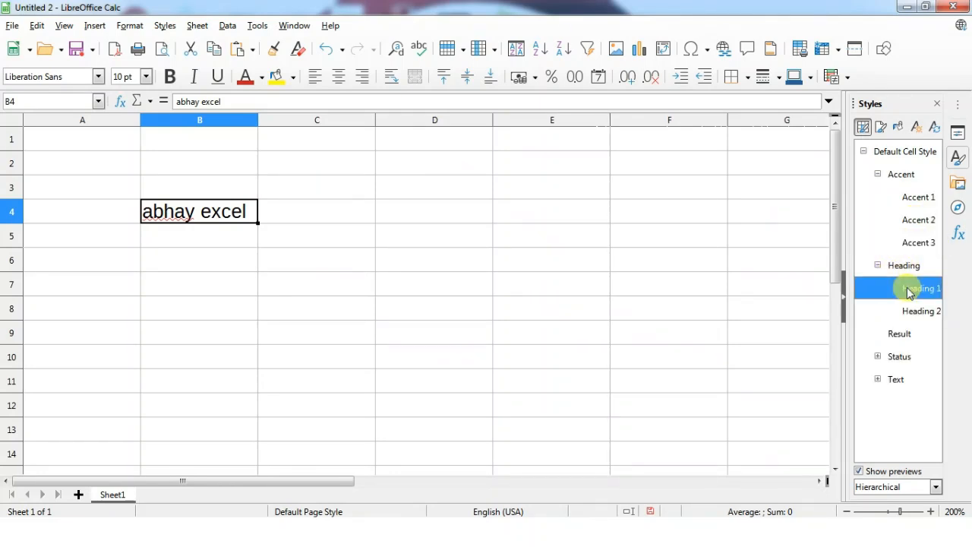
left_click(918, 310)
Enter the number 123 in cell B5
left_click(156, 237)
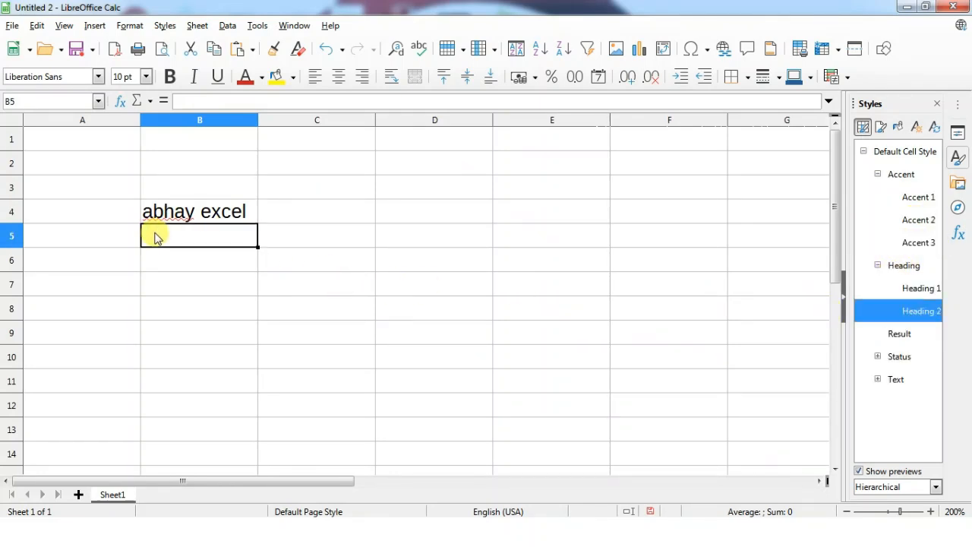
type("123")
key("Return")
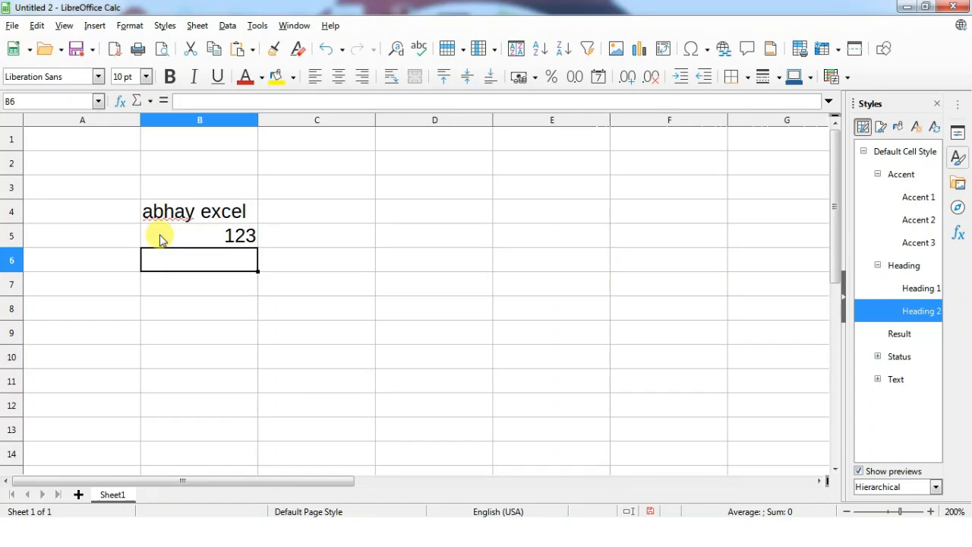
Try the Heading 1, Accent 3, Accent 2 and Accent 1 cell styles on B5
left_click(158, 238)
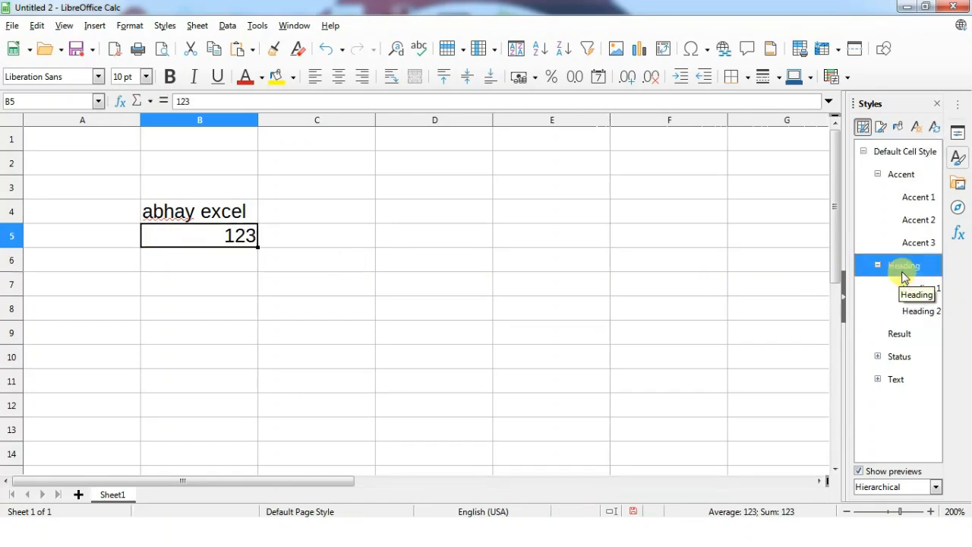
double_click(917, 288)
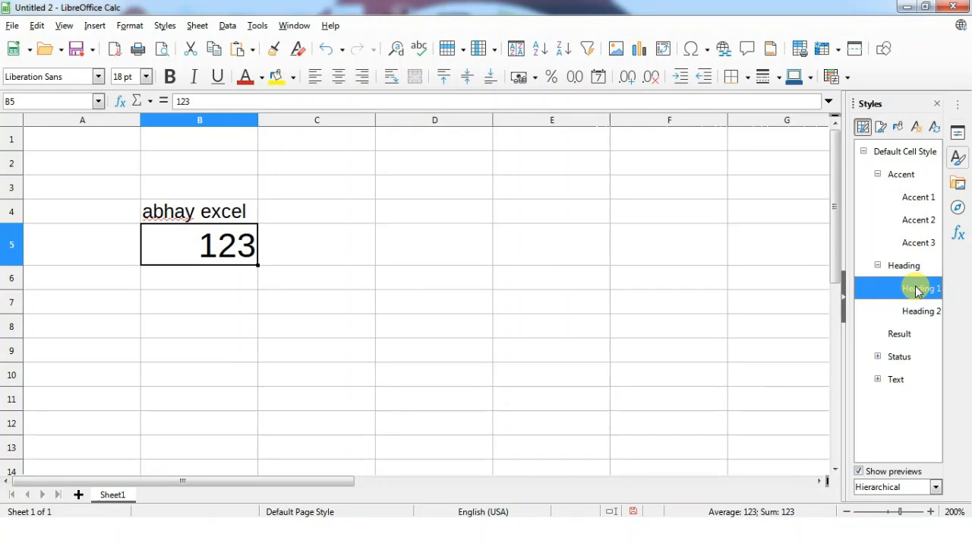
double_click(916, 248)
double_click(917, 219)
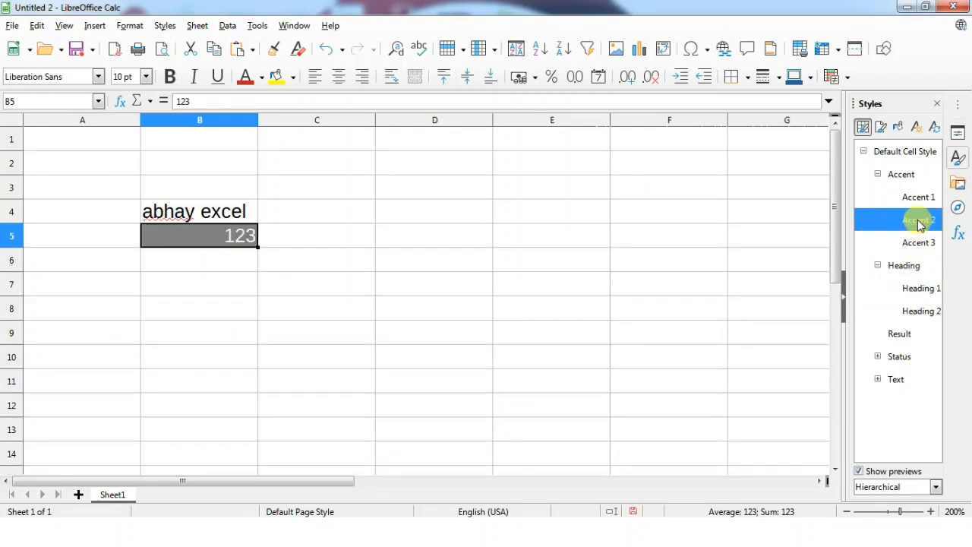
double_click(916, 197)
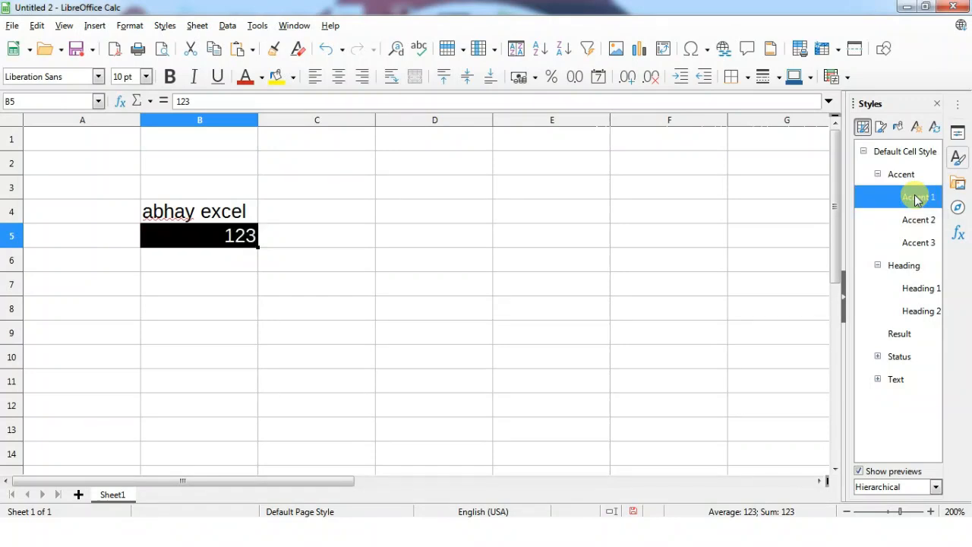
Try the Status, Text, Footnote, Hyperlink and Note cell styles on B5, expanding the Text style group
double_click(896, 357)
double_click(890, 376)
left_click(878, 379)
double_click(900, 401)
double_click(905, 427)
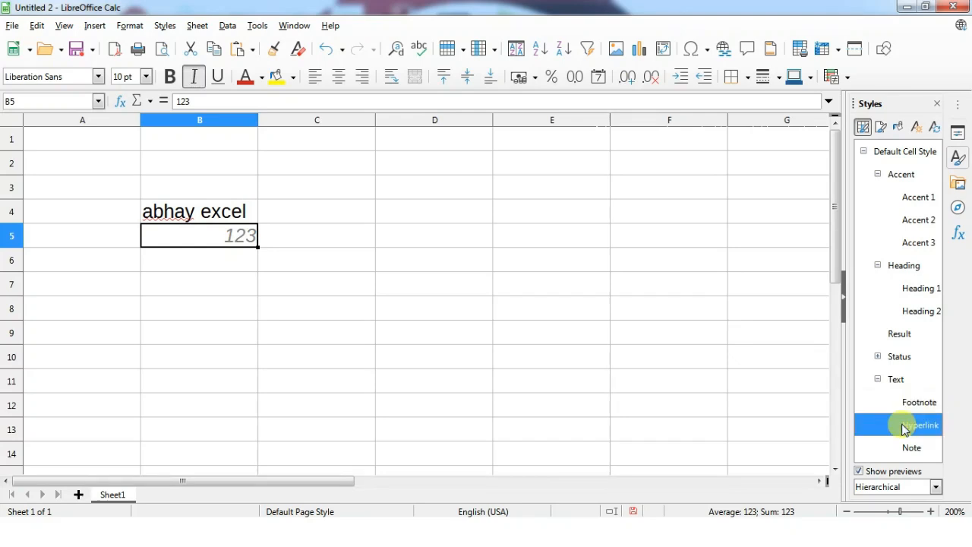
double_click(907, 446)
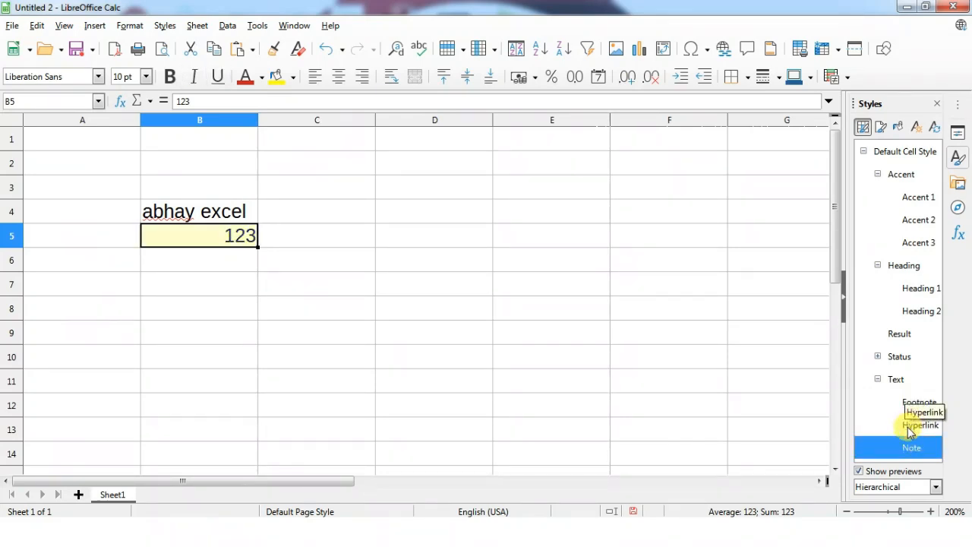
Apply the Hyperlink cell style to the number in B5 and the text in B4
double_click(909, 430)
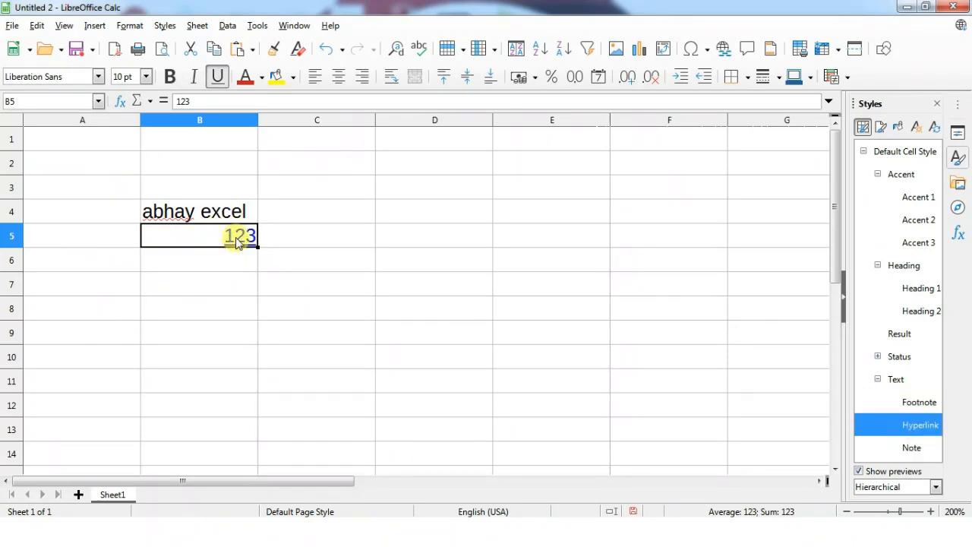
left_click(220, 211)
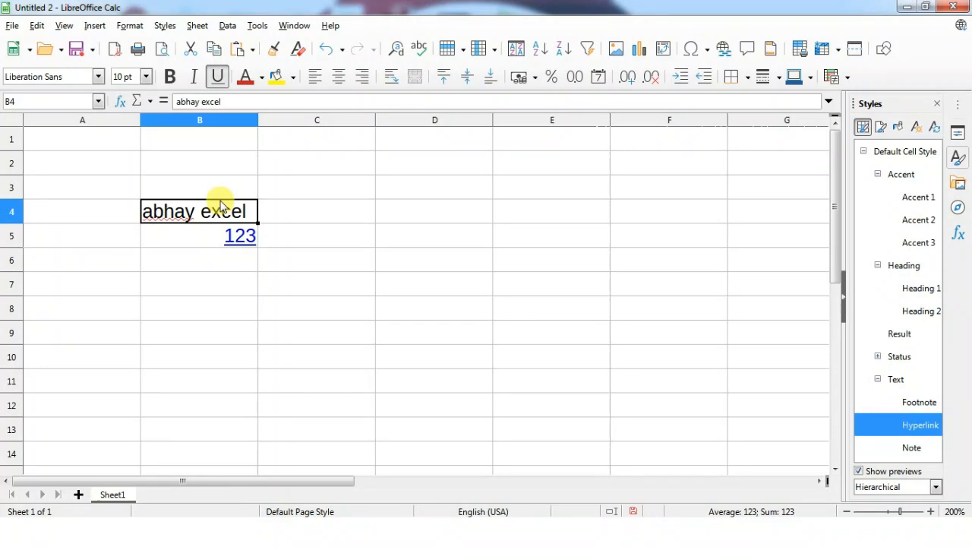
double_click(920, 427)
left_click(215, 331)
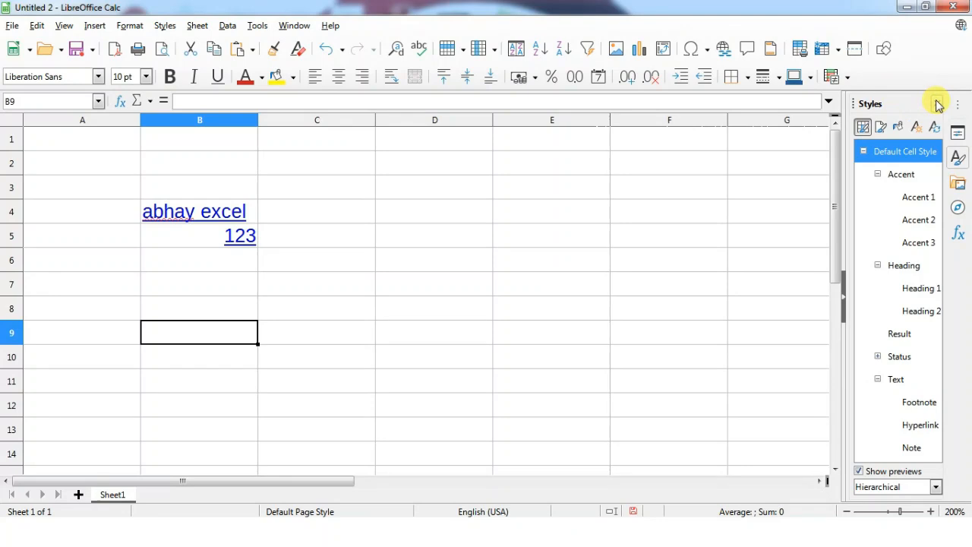
Apply the Heading 1 style to cells B5 and B4 using Fill Format Mode
left_click(901, 126)
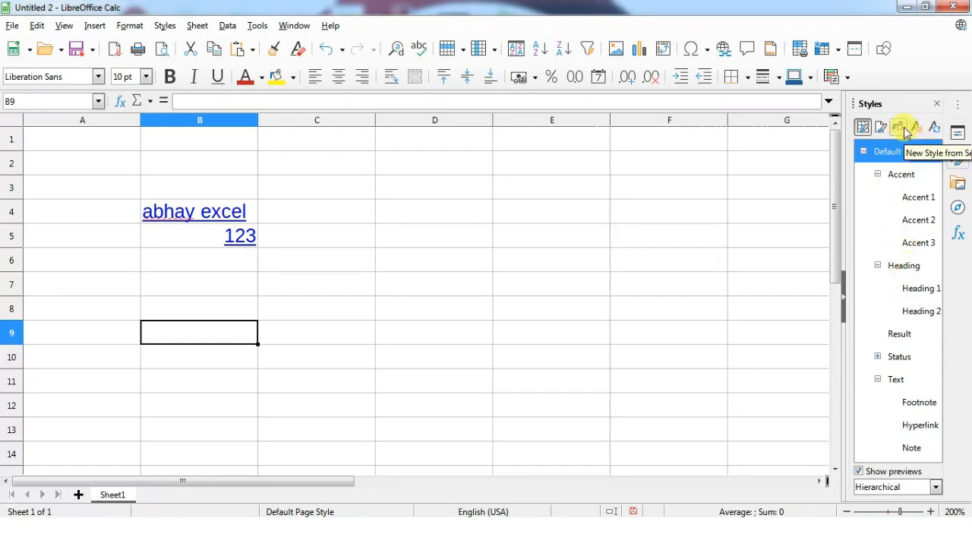
left_click(916, 289)
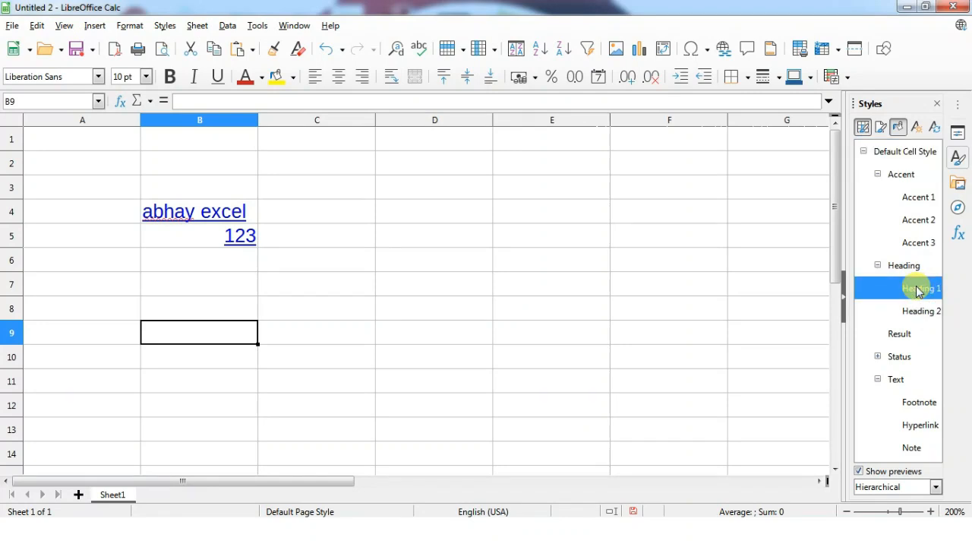
left_click(223, 230)
left_click(214, 218)
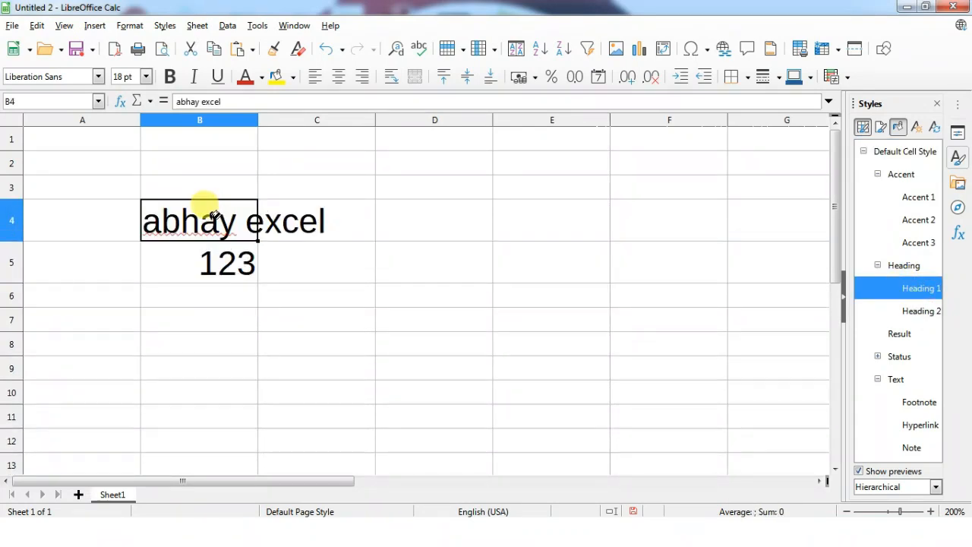
Open the Navigator and review its categories over the sheet, and close both the Navigator and the Styles deck
left_click(74, 26)
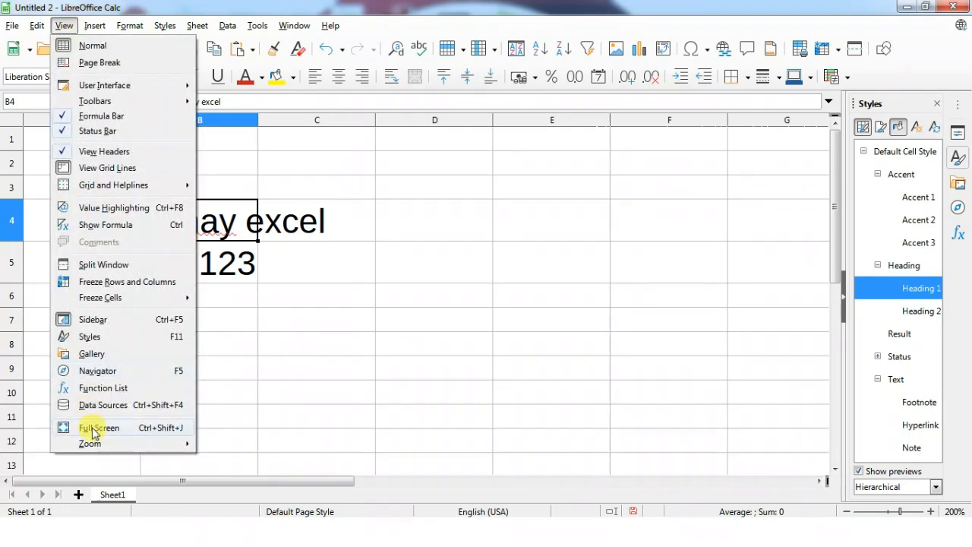
left_click(97, 370)
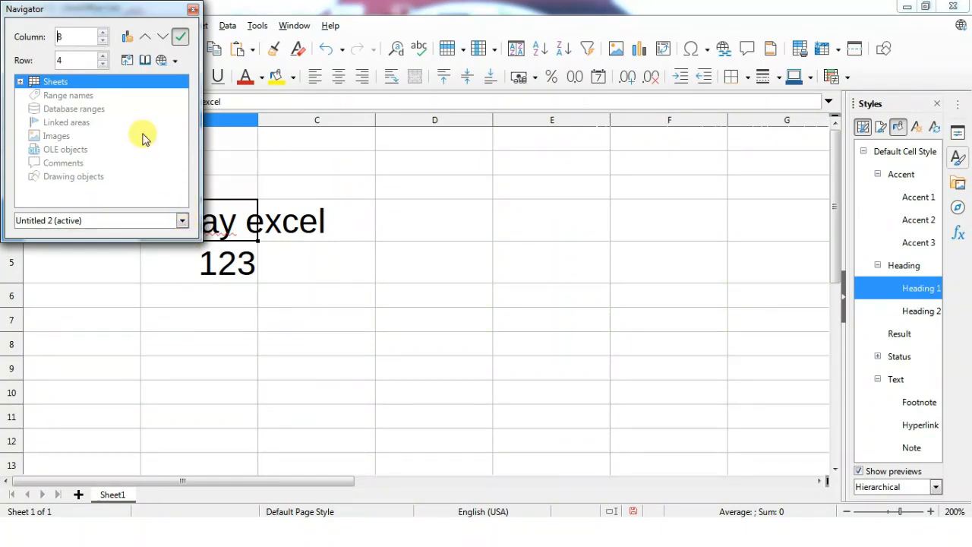
left_click_drag(59, 9, 363, 79)
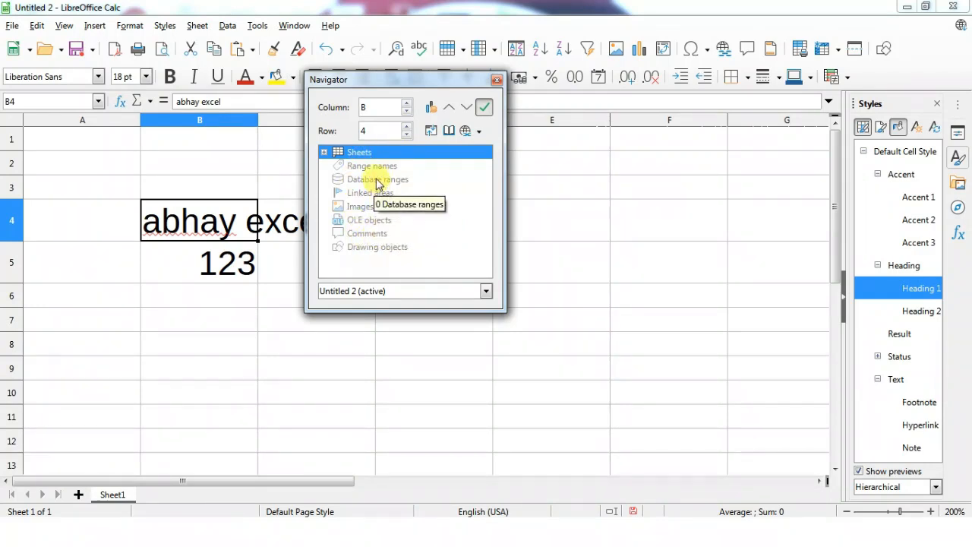
left_click(497, 80)
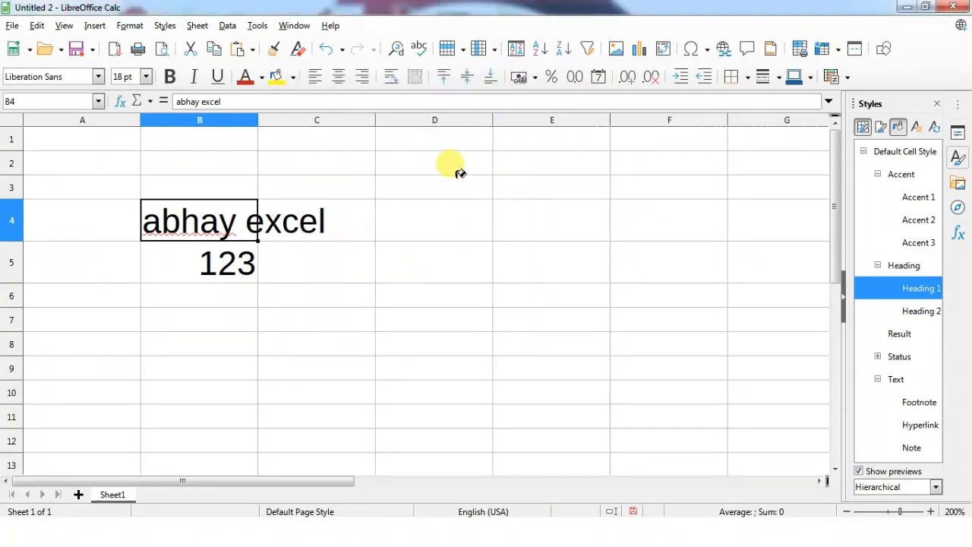
left_click(936, 103)
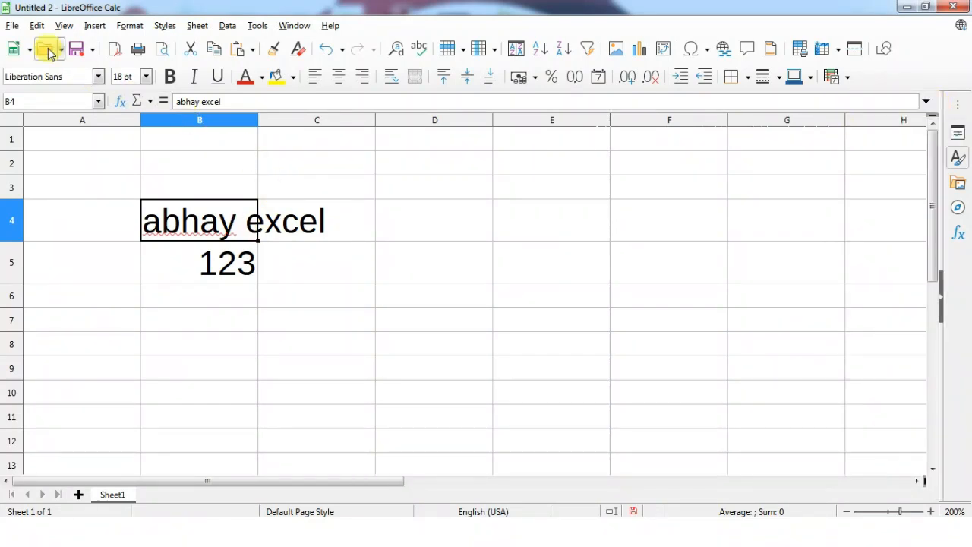
Show the Function List in the sidebar and widen its deck so the full category selector fits
left_click(64, 25)
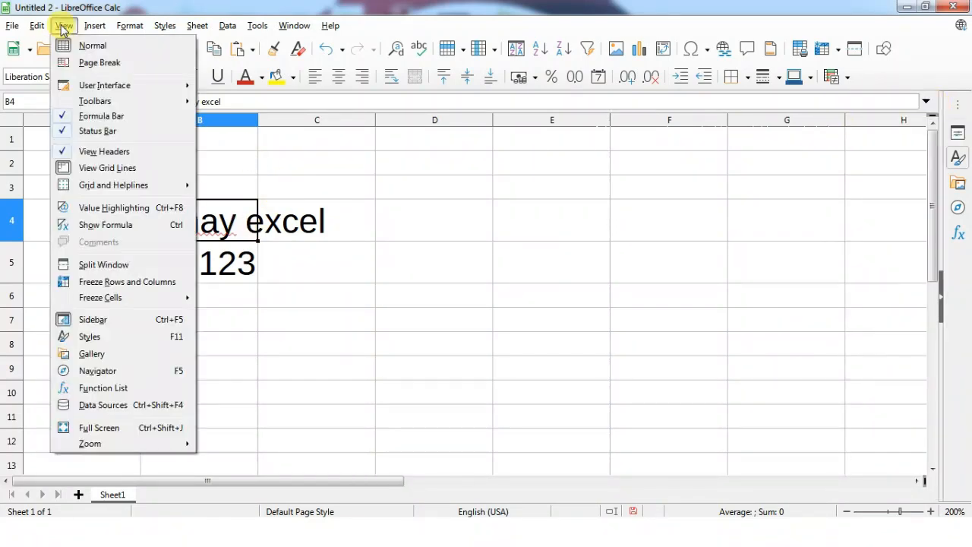
left_click(103, 388)
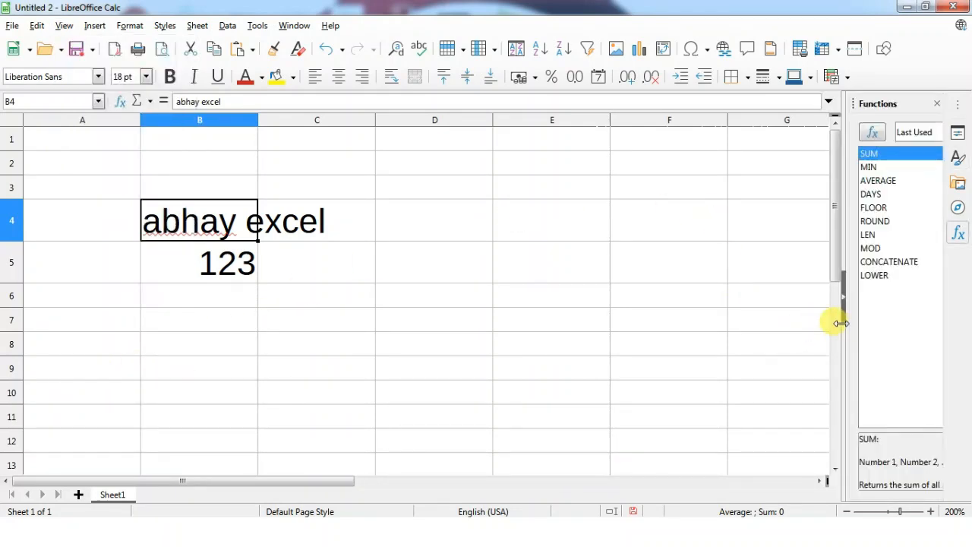
left_click_drag(840, 322, 786, 325)
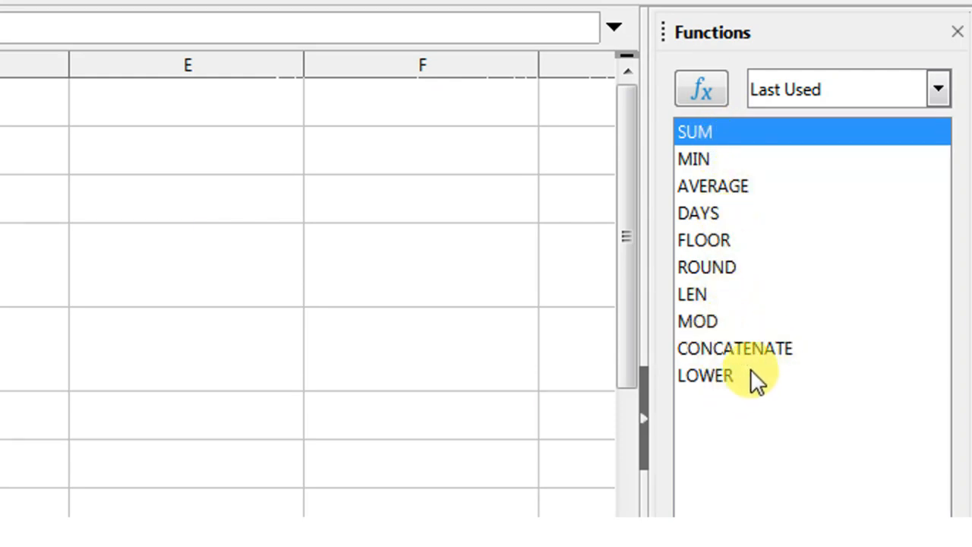
Switch the function list to the All category and browse through the functions
left_click(840, 83)
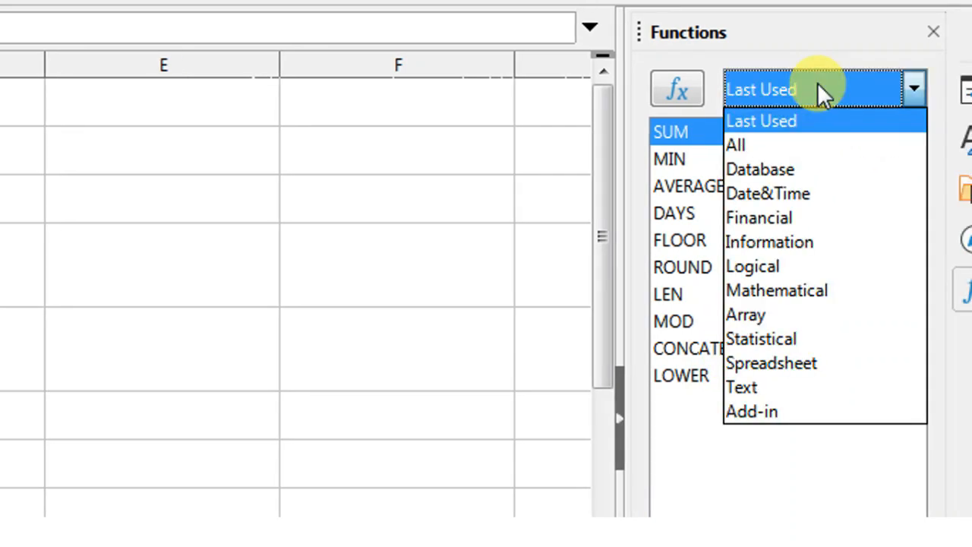
left_click(761, 145)
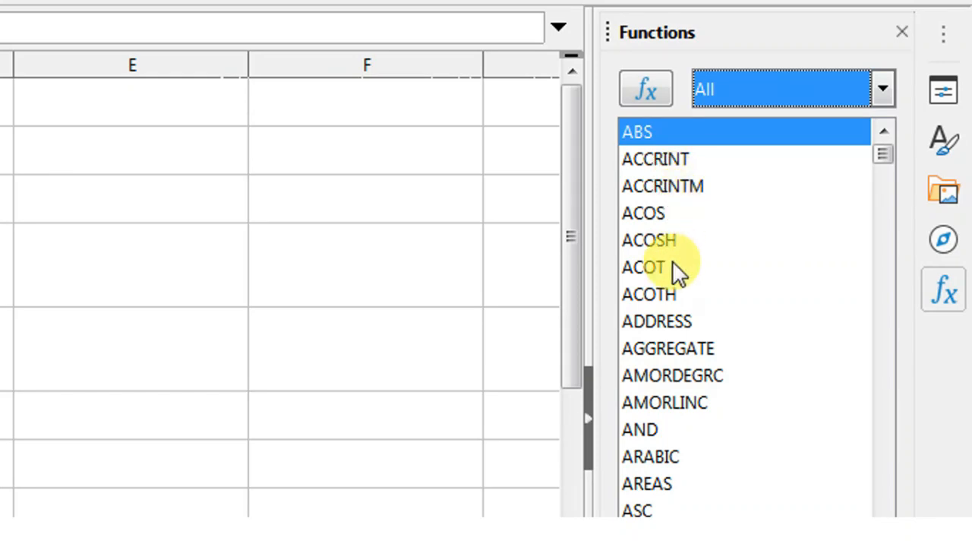
scroll(680, 216, "down", 8)
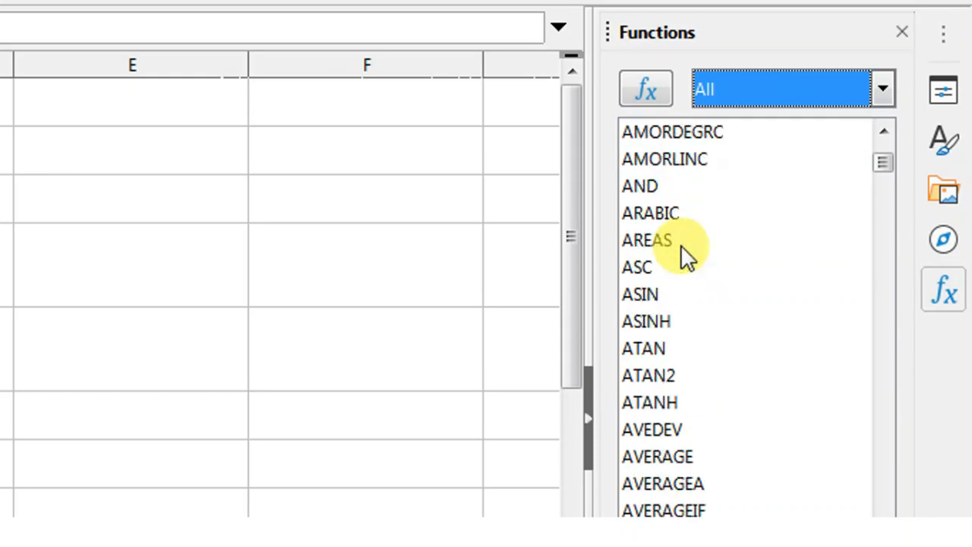
scroll(680, 244, "down", 20)
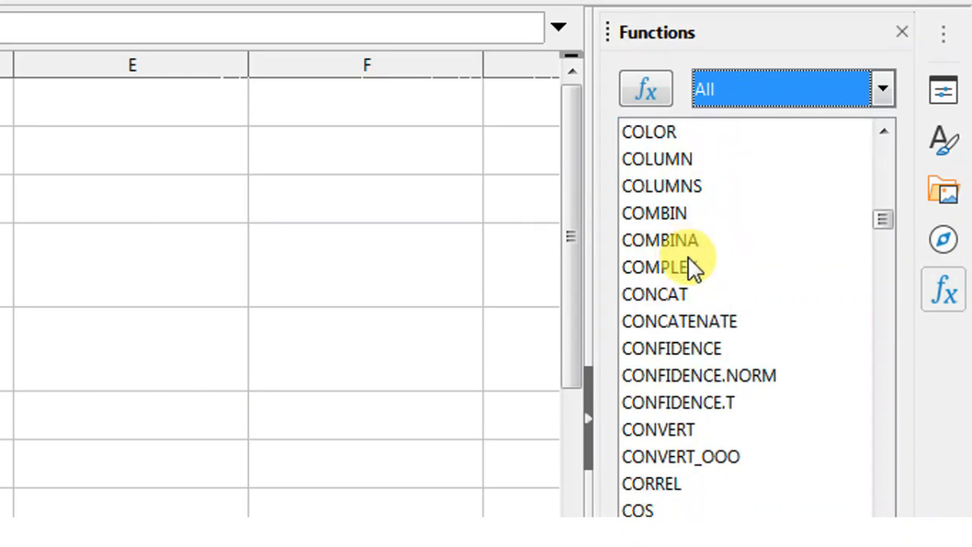
scroll(691, 279, "down", 20)
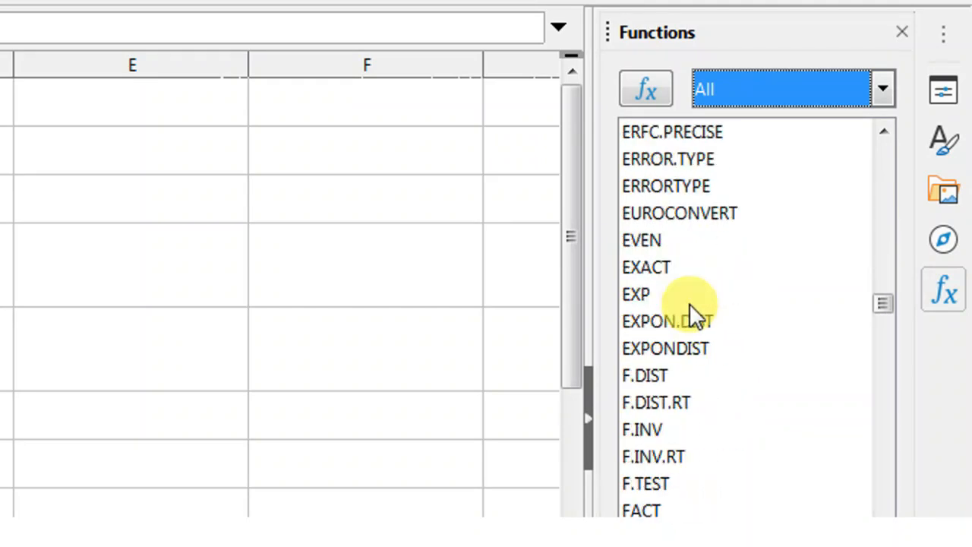
scroll(690, 304, "down", 20)
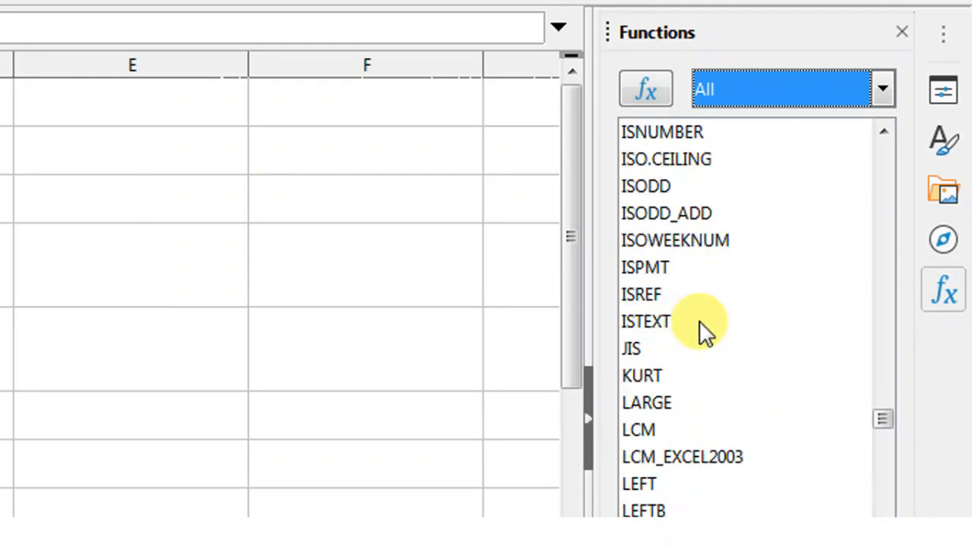
scroll(693, 338, "down", 20)
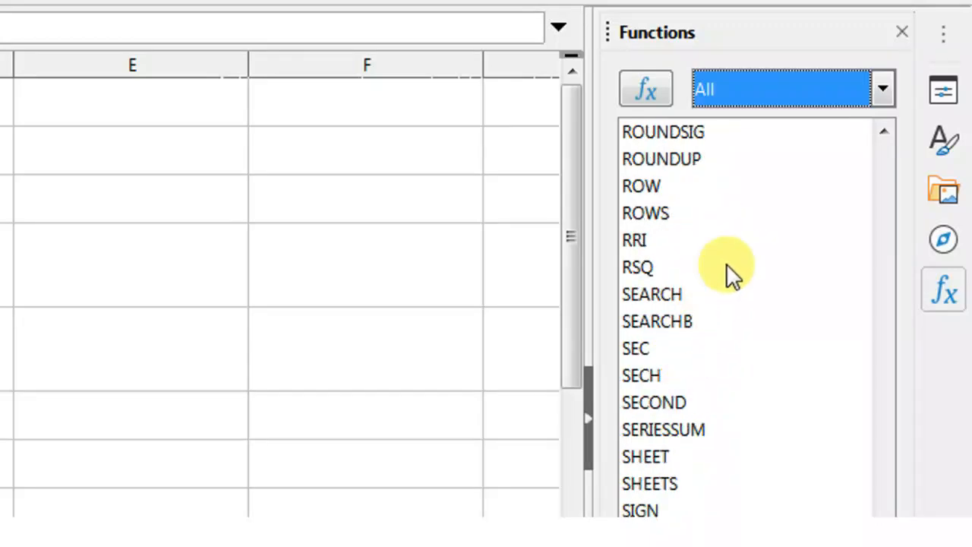
Review the functions in the Date&Time category and the Financial category
left_click(737, 86)
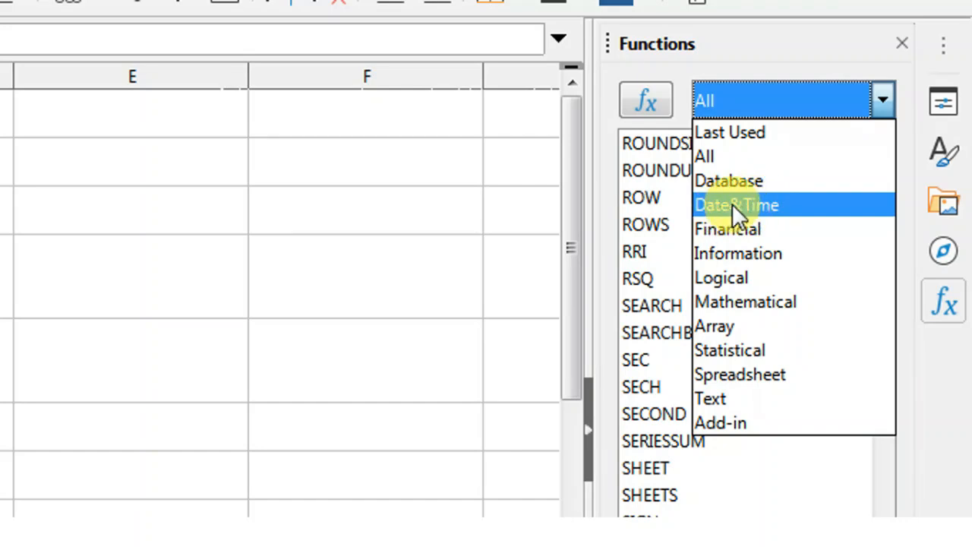
left_click(800, 204)
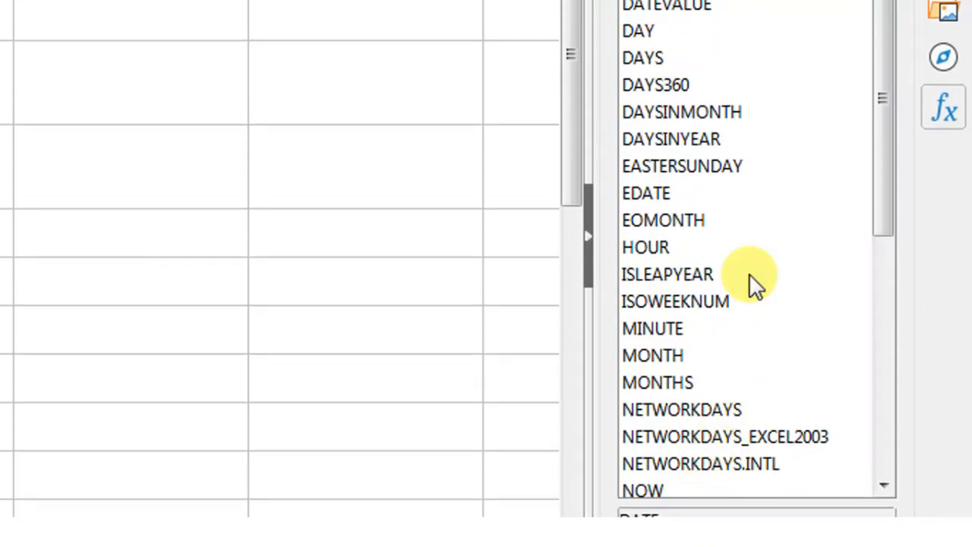
left_click(754, 80)
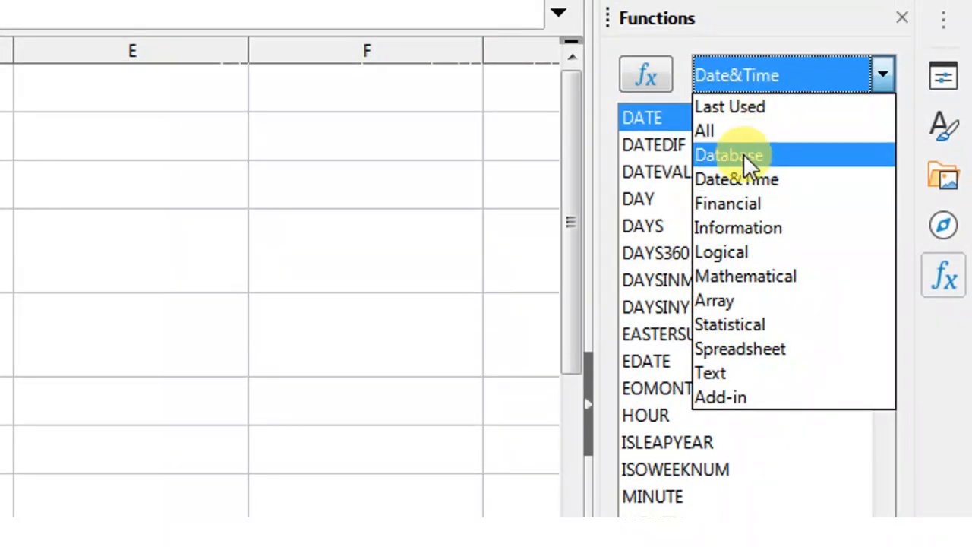
left_click(730, 202)
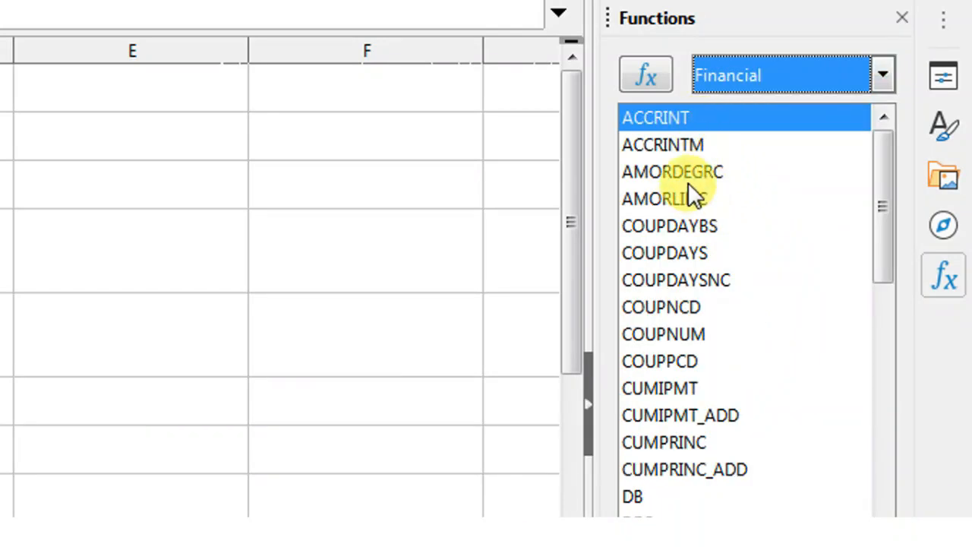
scroll(692, 173, "down", 3)
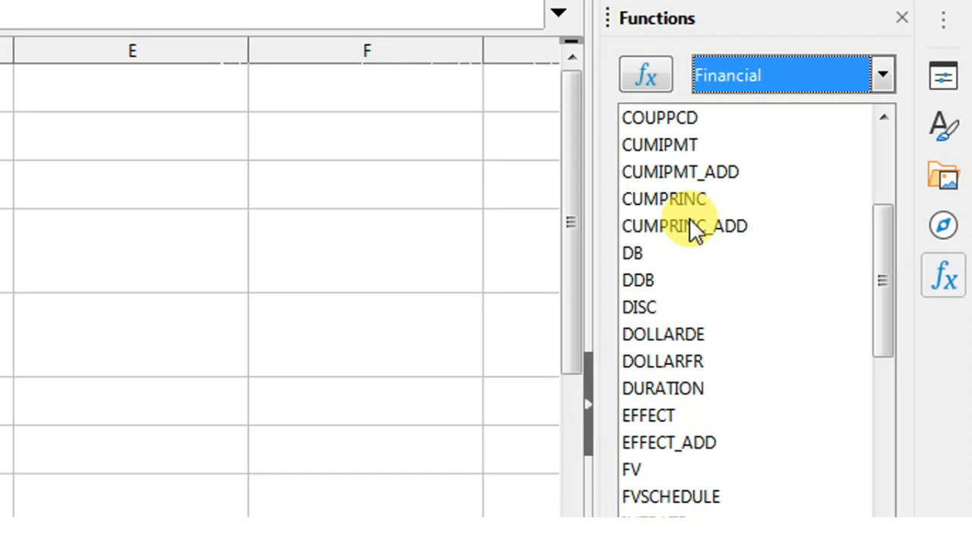
scroll(692, 229, "down", 1)
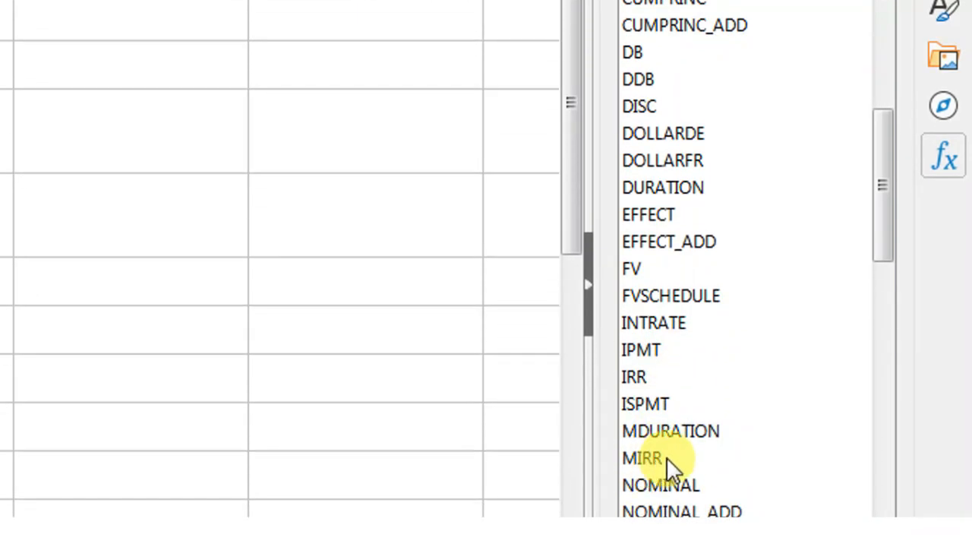
scroll(695, 251, "down", 7)
scroll(694, 353, "down", 3)
scroll(698, 436, "up", 10)
left_click(773, 80)
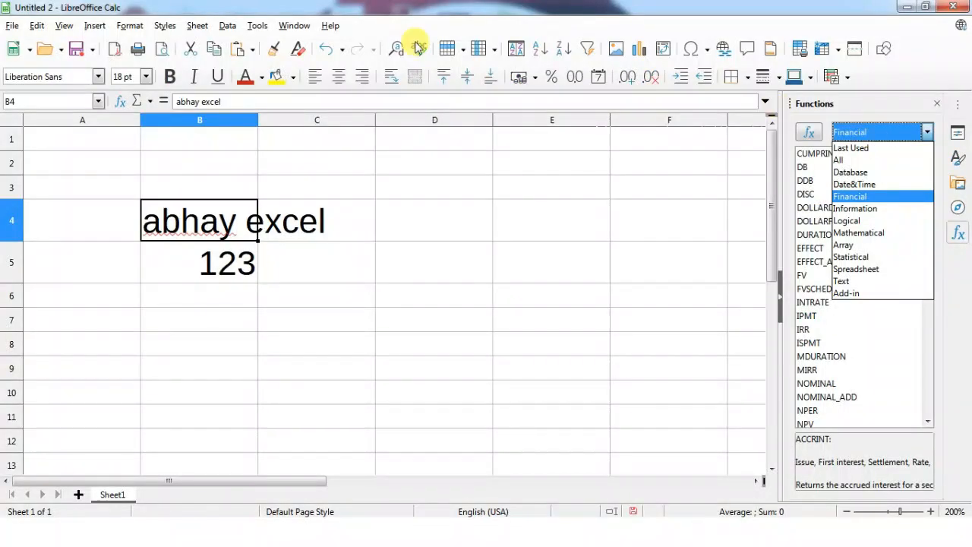
Show the Data Sources view, open the Bibliography database file for editing, and close it again
left_click(64, 26)
left_click(63, 26)
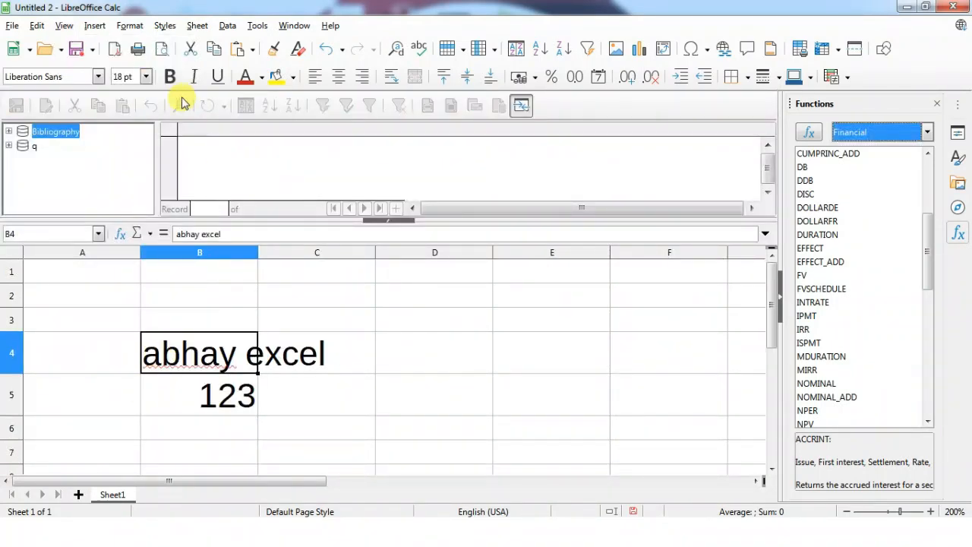
right_click(35, 134)
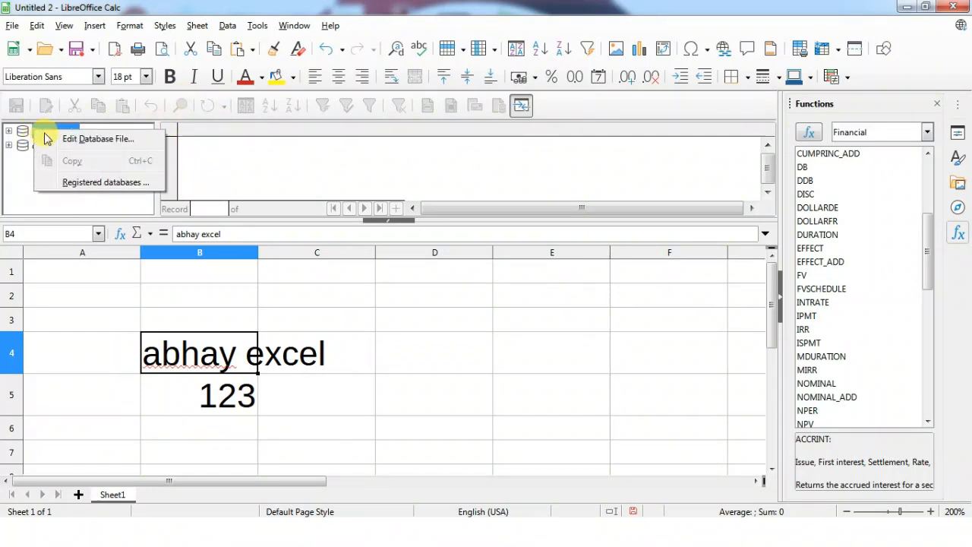
left_click(87, 140)
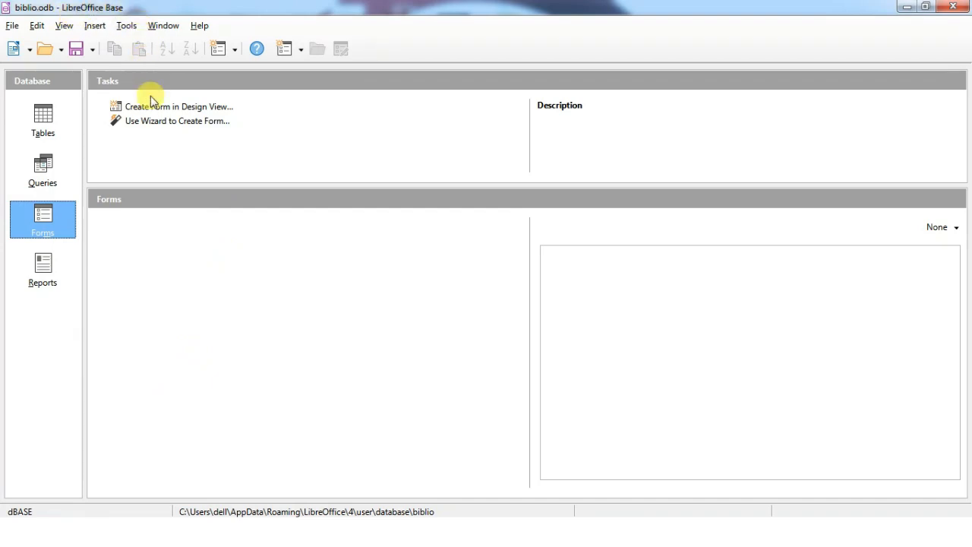
left_click(951, 6)
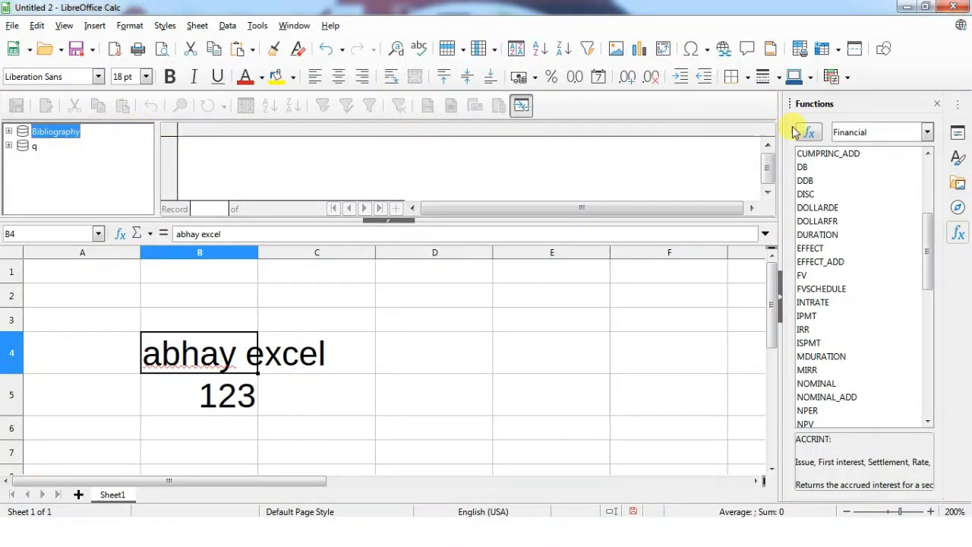
Close the Functions deck and hide the Data Sources view above the sheet
left_click(935, 104)
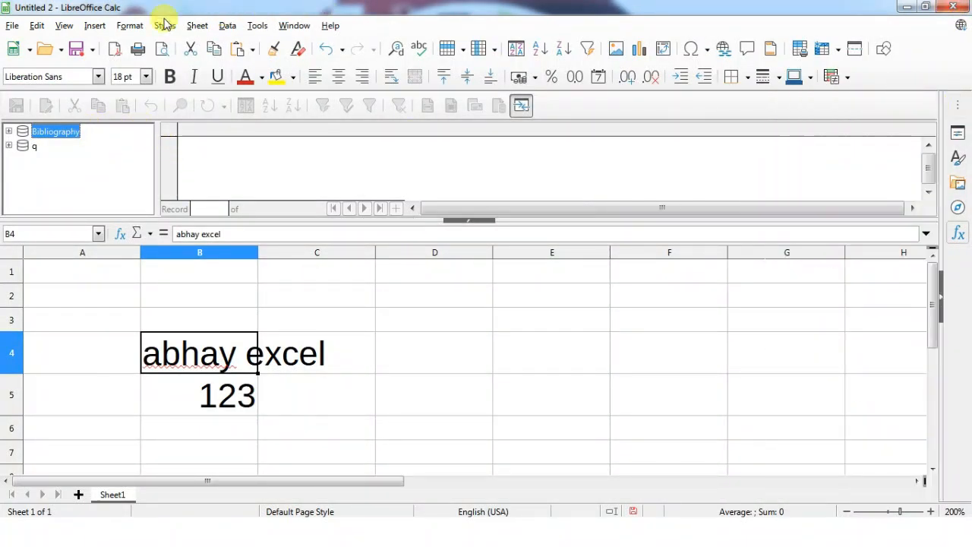
left_click(67, 26)
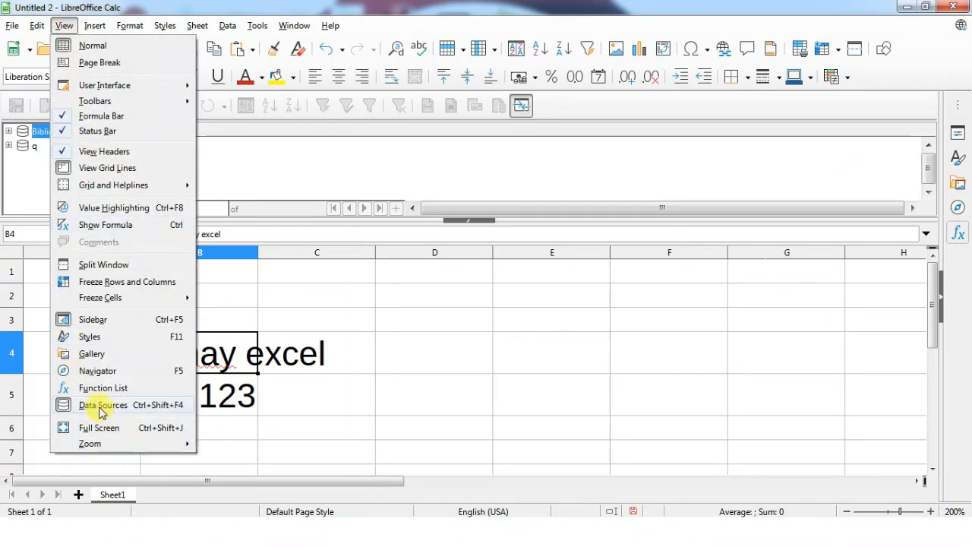
left_click(90, 403)
left_click(163, 320)
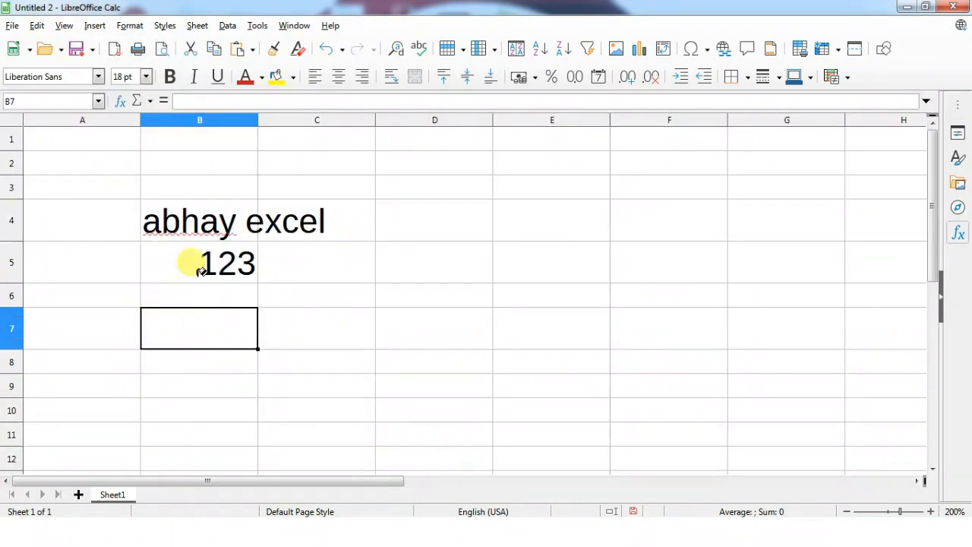
left_click(36, 25)
Display the sheet in Full Screen mode and return to the regular window
left_click(64, 26)
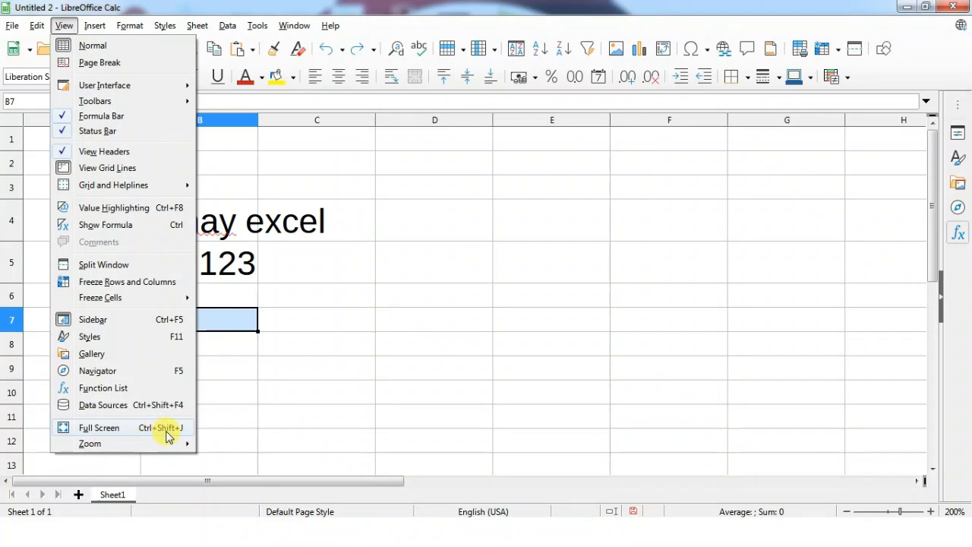
left_click(114, 429)
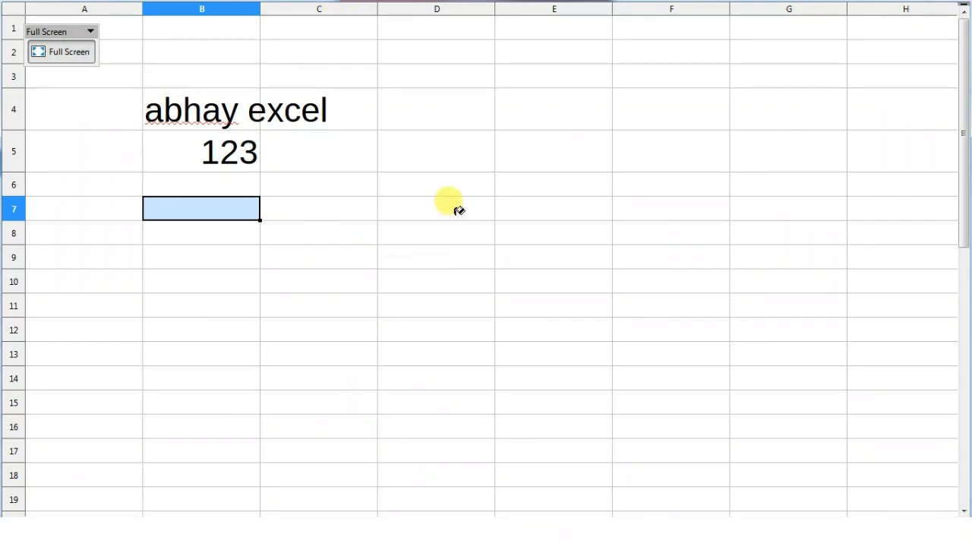
key("ctrl+shift+j")
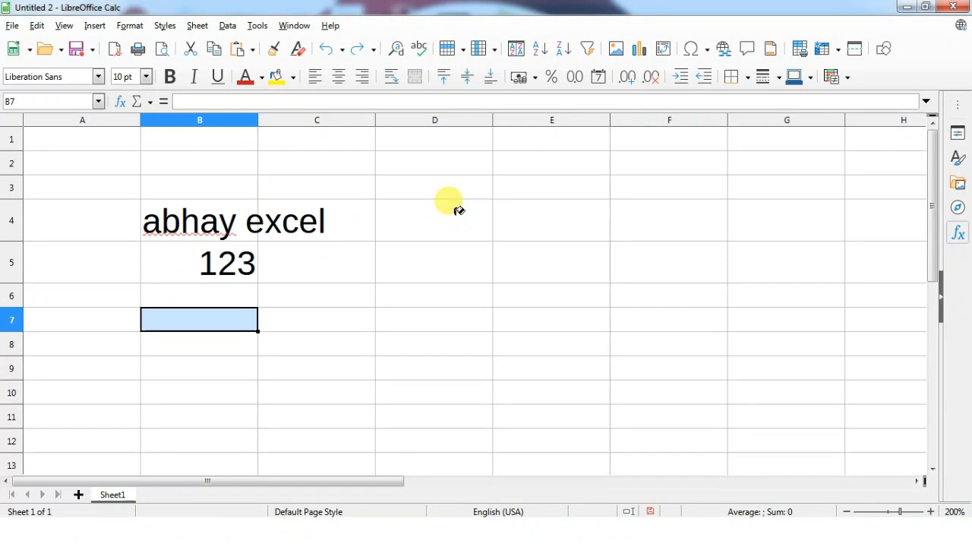
Set the sheet's zoom factor to 100% through the Zoom & View Layout options
left_click(61, 27)
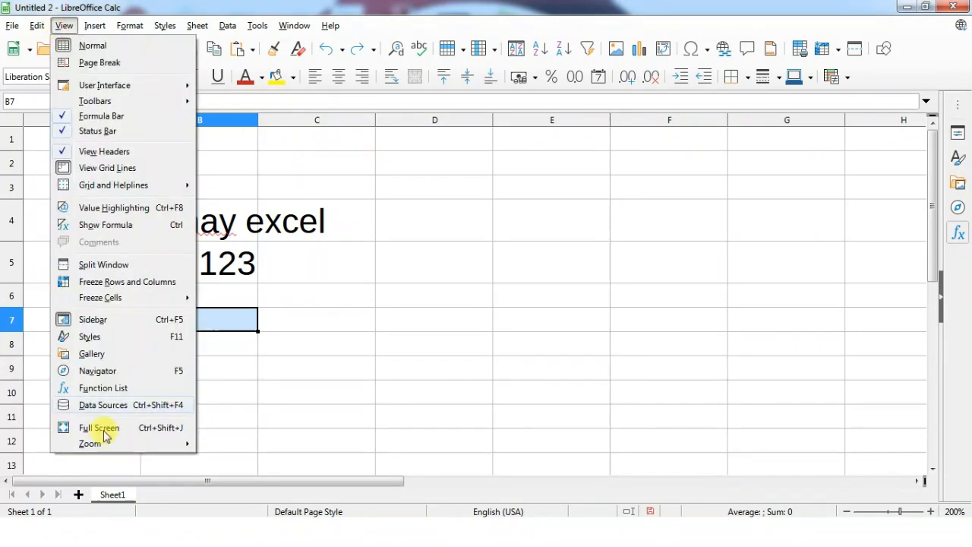
mouse_move(100, 447)
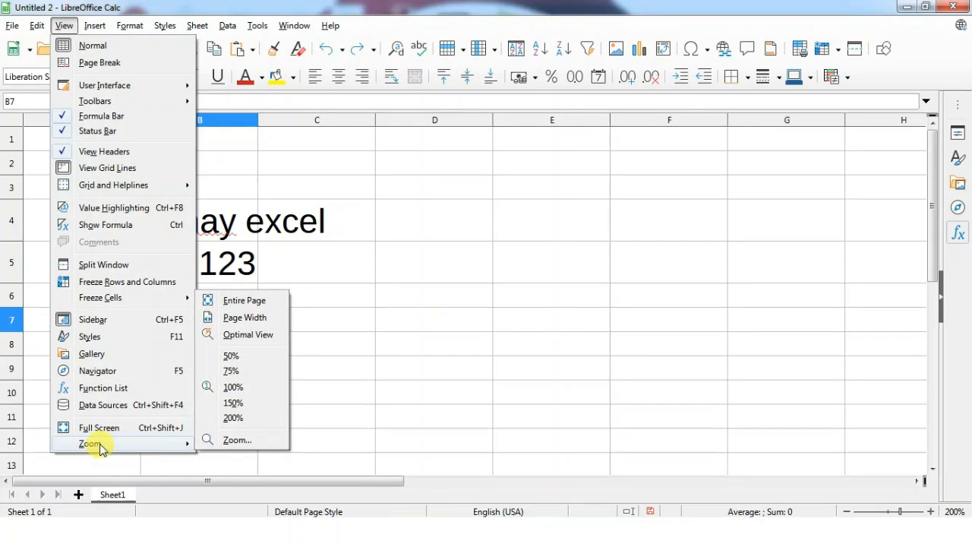
left_click(237, 440)
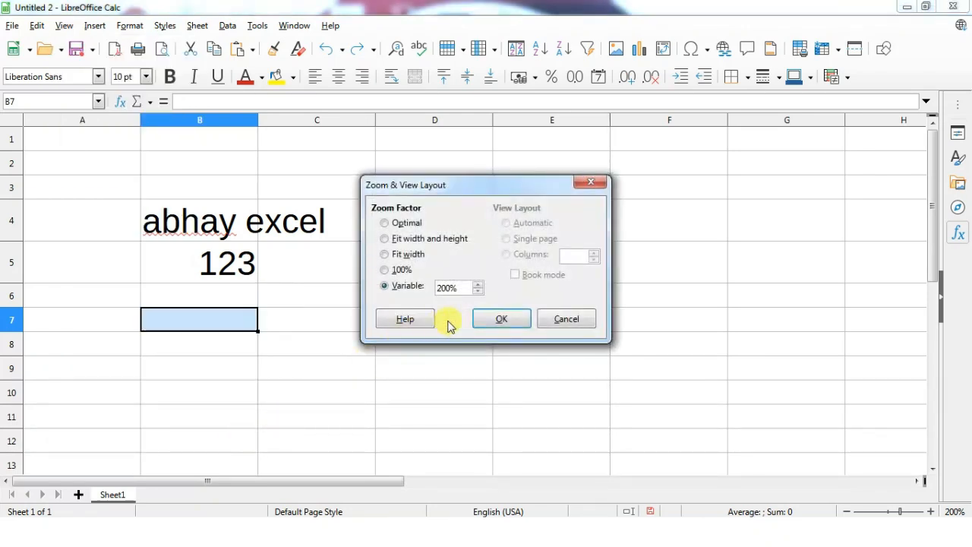
left_click(398, 272)
left_click(497, 320)
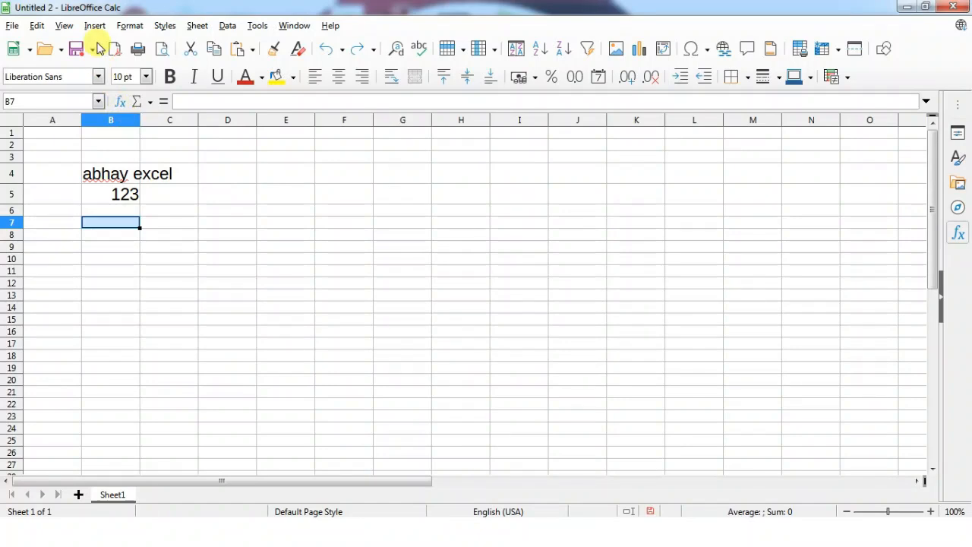
Switch the sheet's zoom factor to Variable and enlarge the view to 400%
left_click(63, 25)
mouse_move(182, 442)
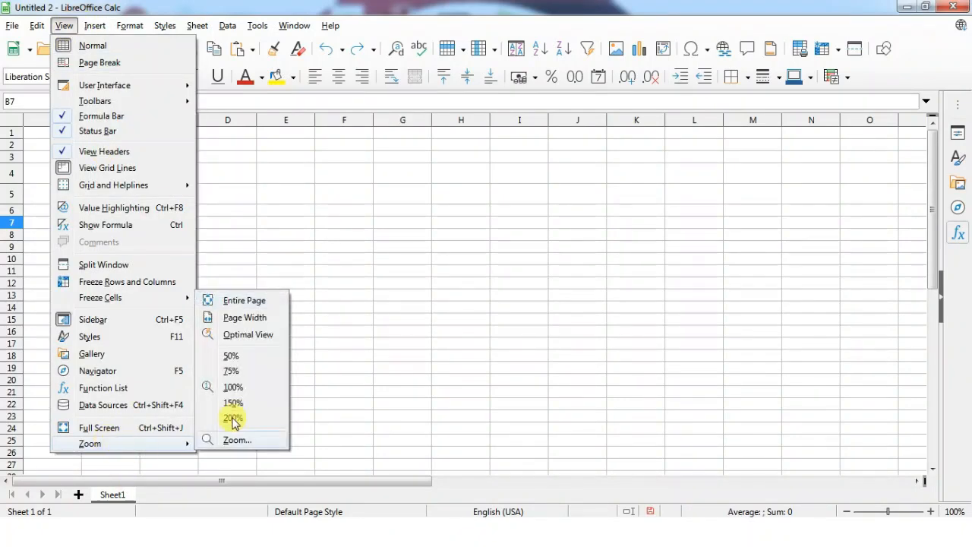
left_click(235, 441)
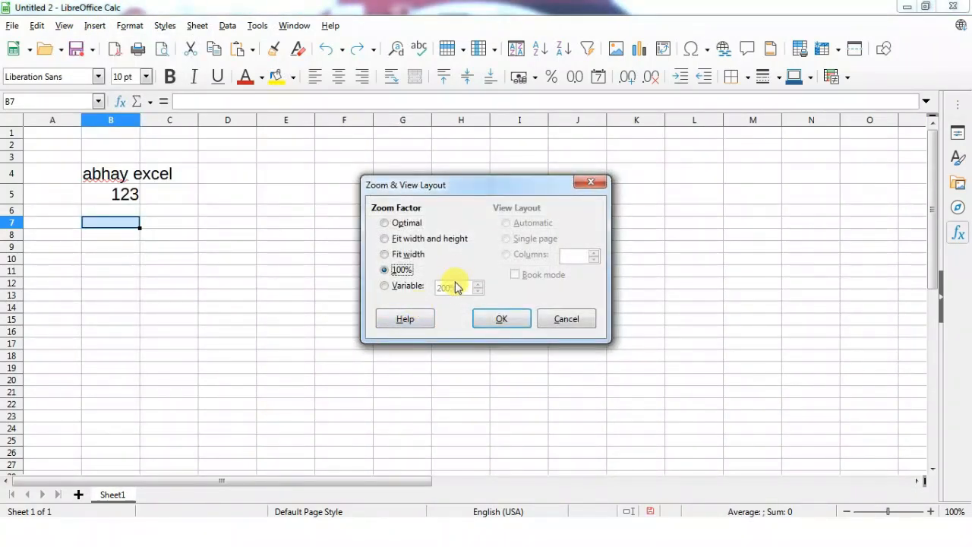
left_click(399, 288)
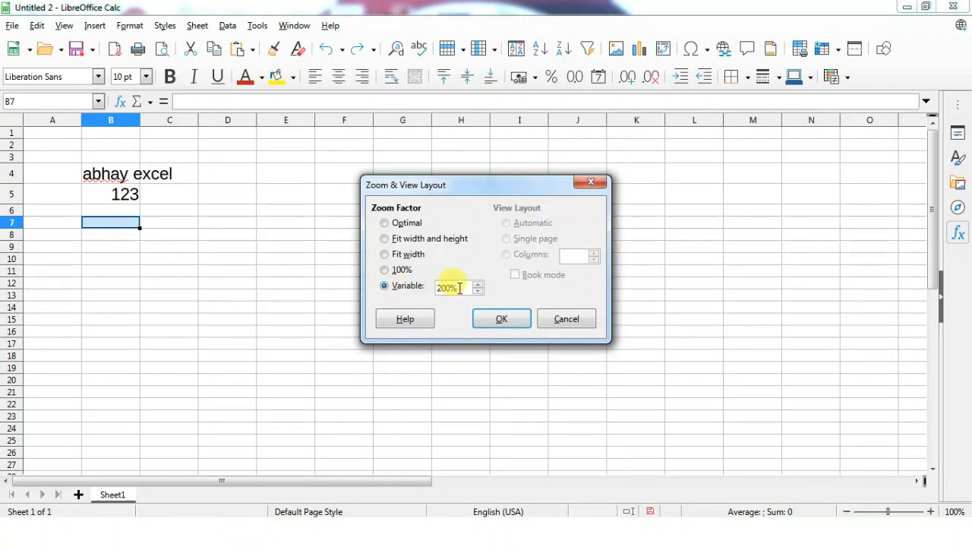
type("5")
left_click(501, 319)
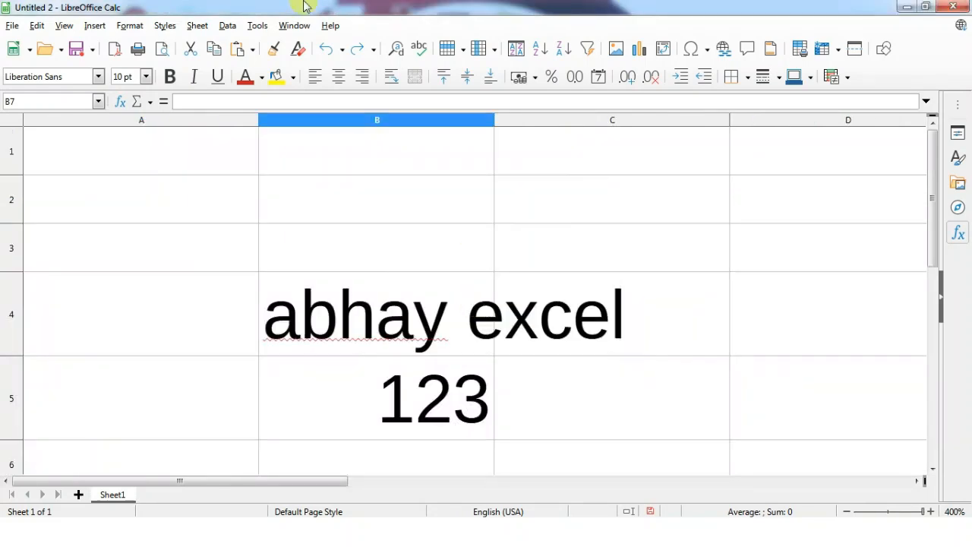
Enter 10 as the Variable zoom factor in the Zoom & View Layout options and apply it to the sheet
left_click(64, 25)
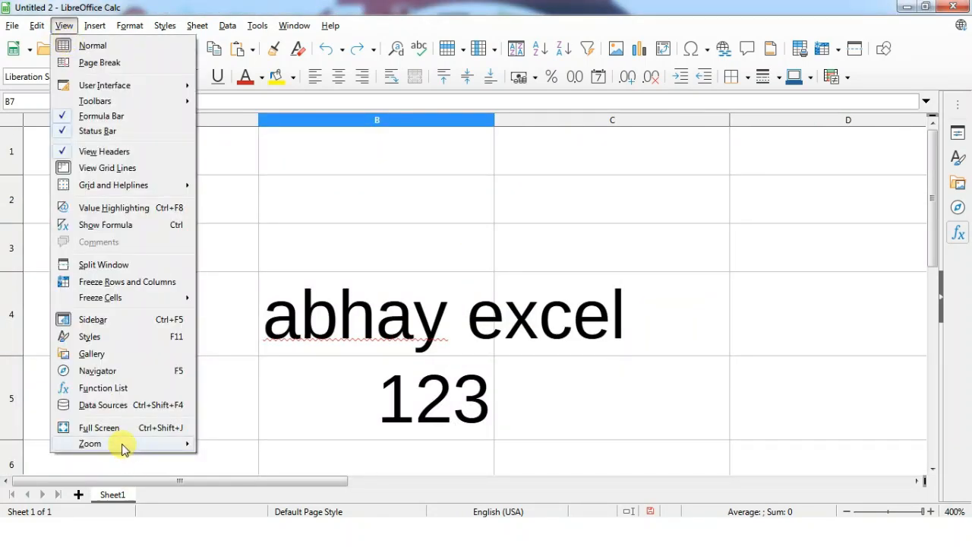
mouse_move(152, 446)
left_click(233, 440)
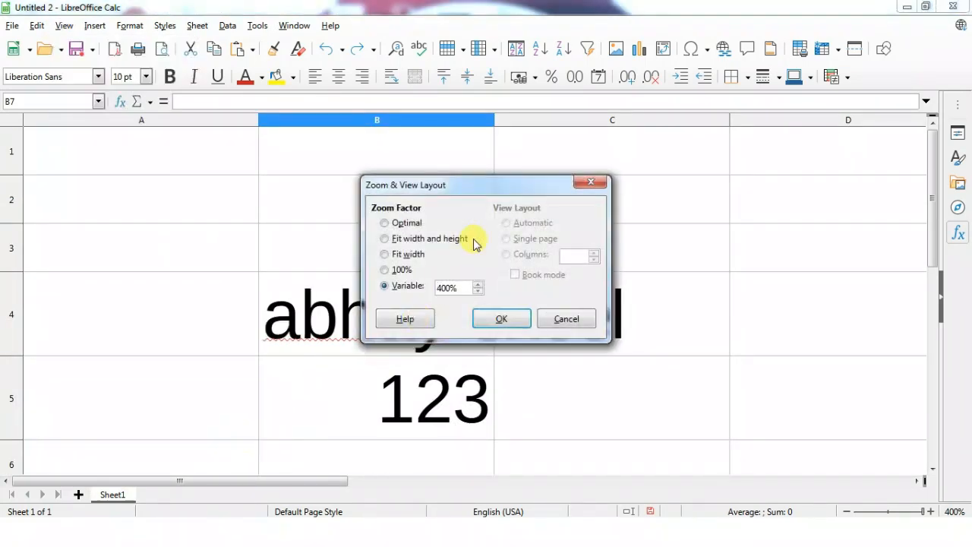
left_click(464, 286)
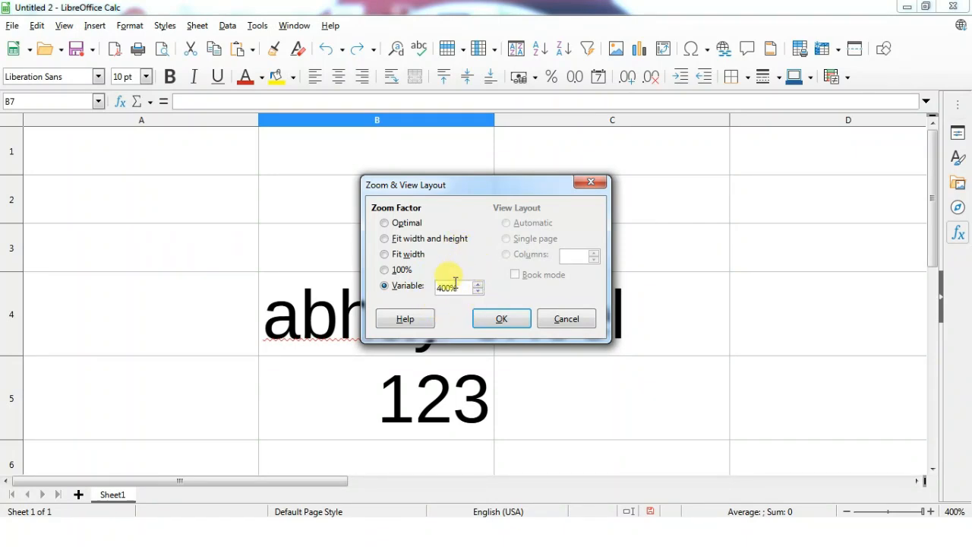
left_click(385, 286)
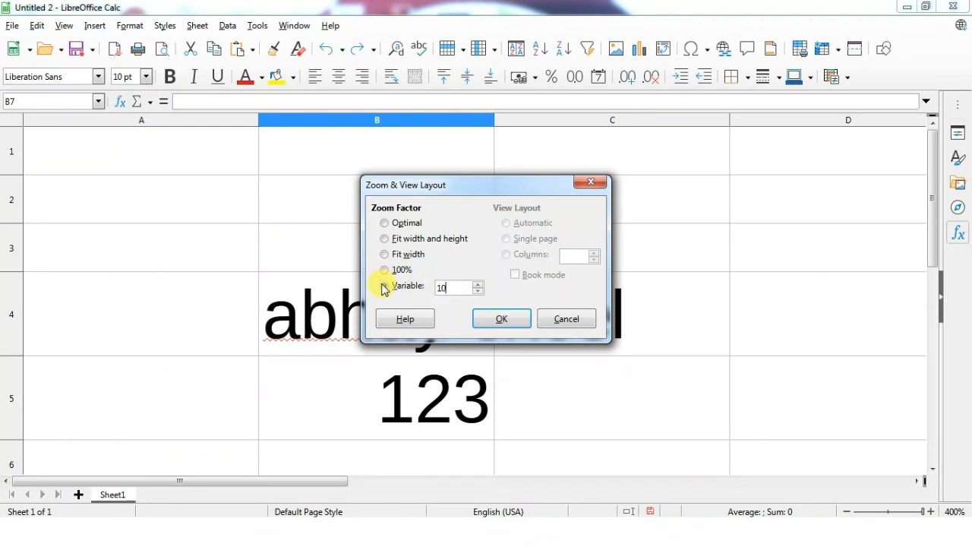
left_click(498, 317)
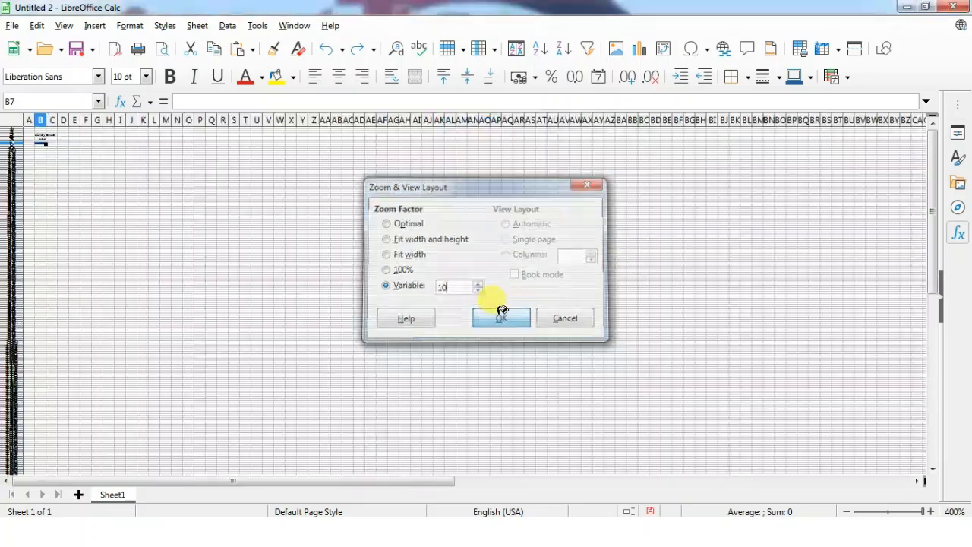
Set the sheet's Variable zoom factor to 200% through the Zoom & View Layout options
left_click(64, 25)
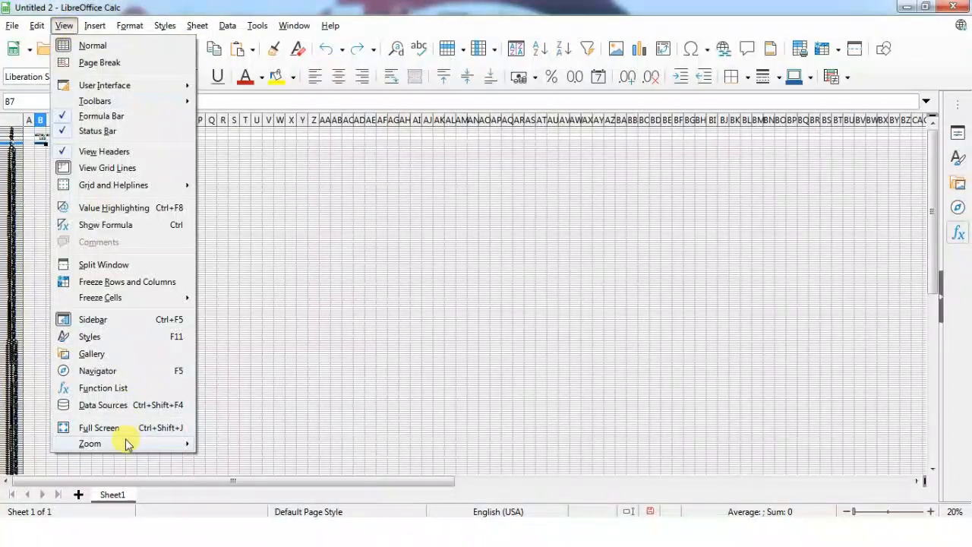
mouse_move(152, 443)
left_click(223, 440)
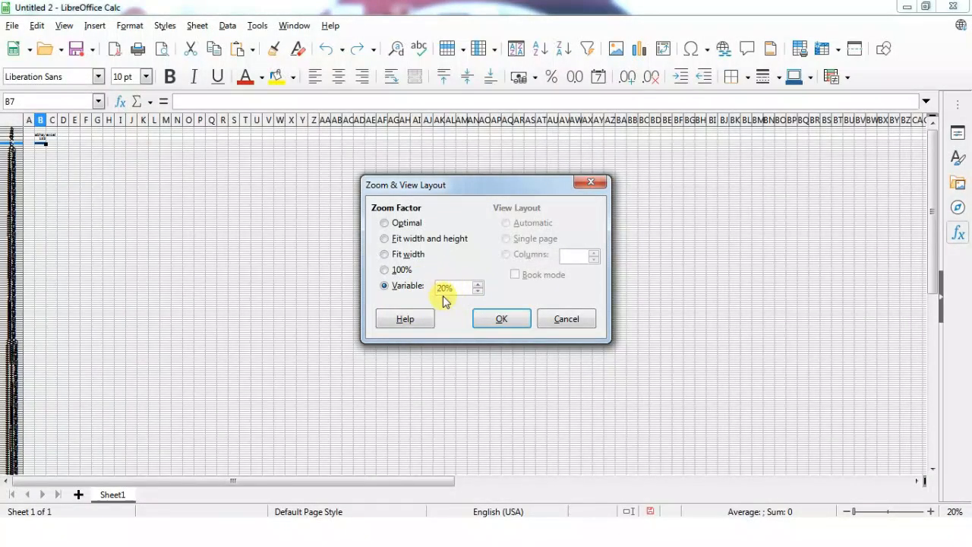
left_click_drag(463, 290, 408, 290)
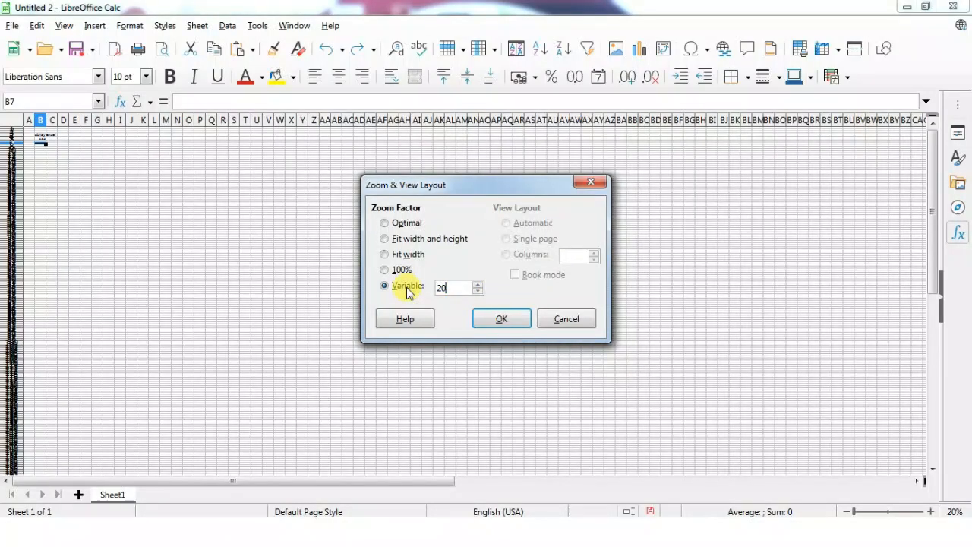
key("Return")
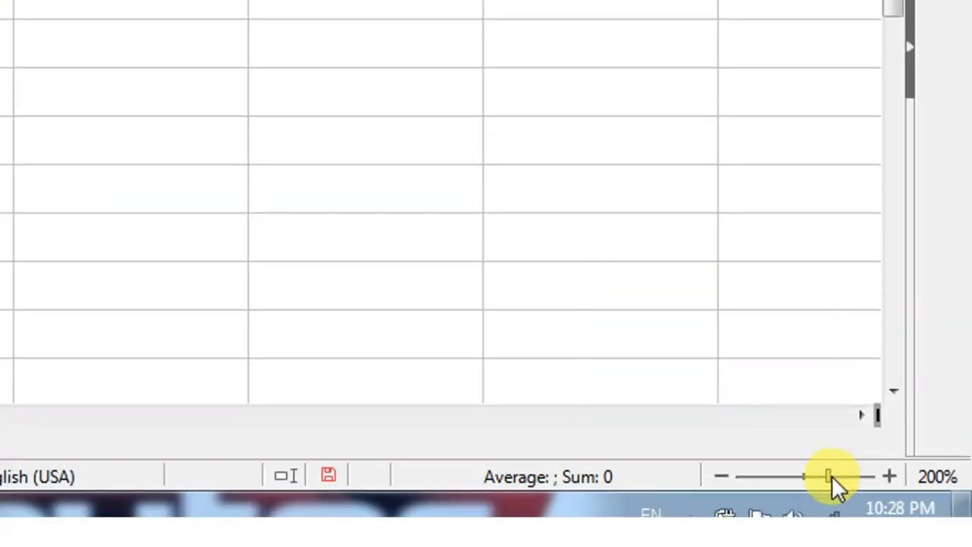
Enlarge the sheet to the maximum 400% zoom using the status bar's zoom control
left_click_drag(830, 477, 878, 480)
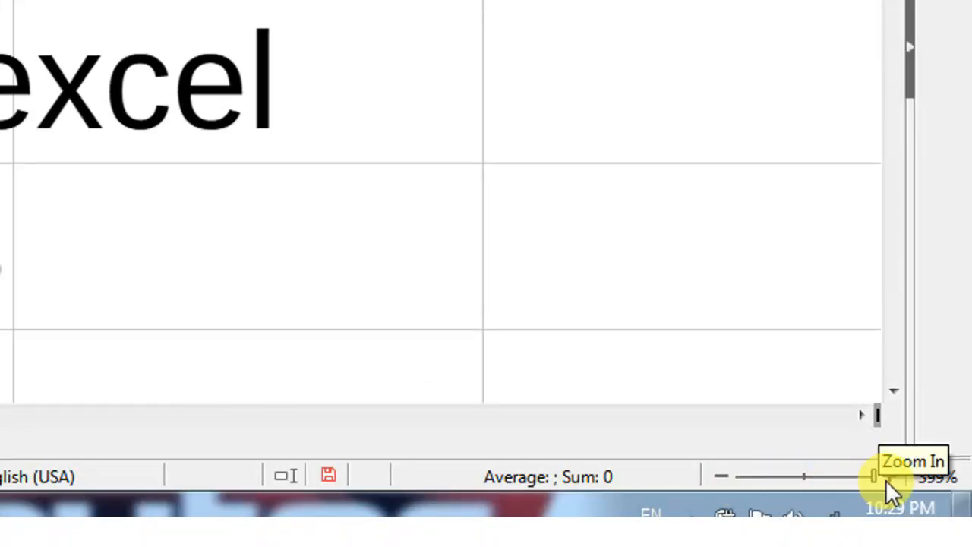
left_click(887, 478)
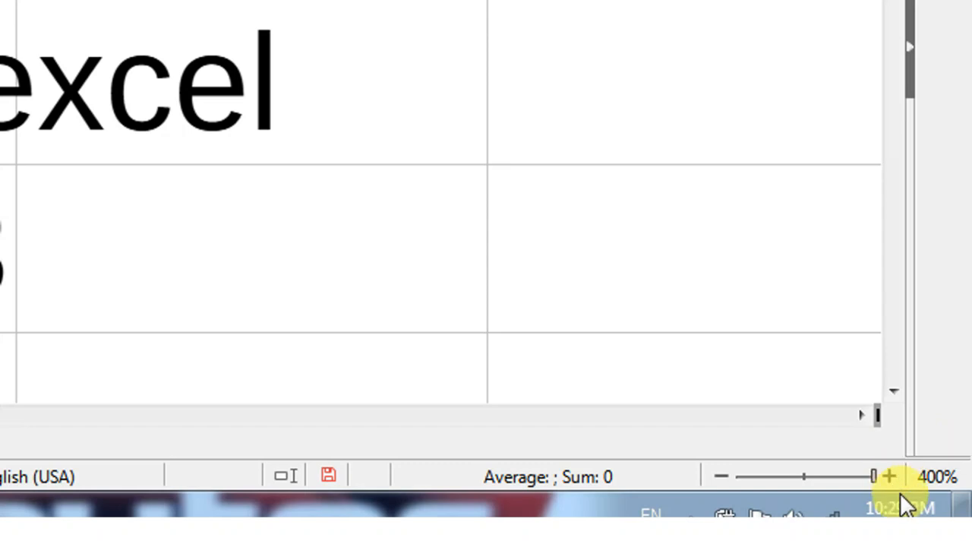